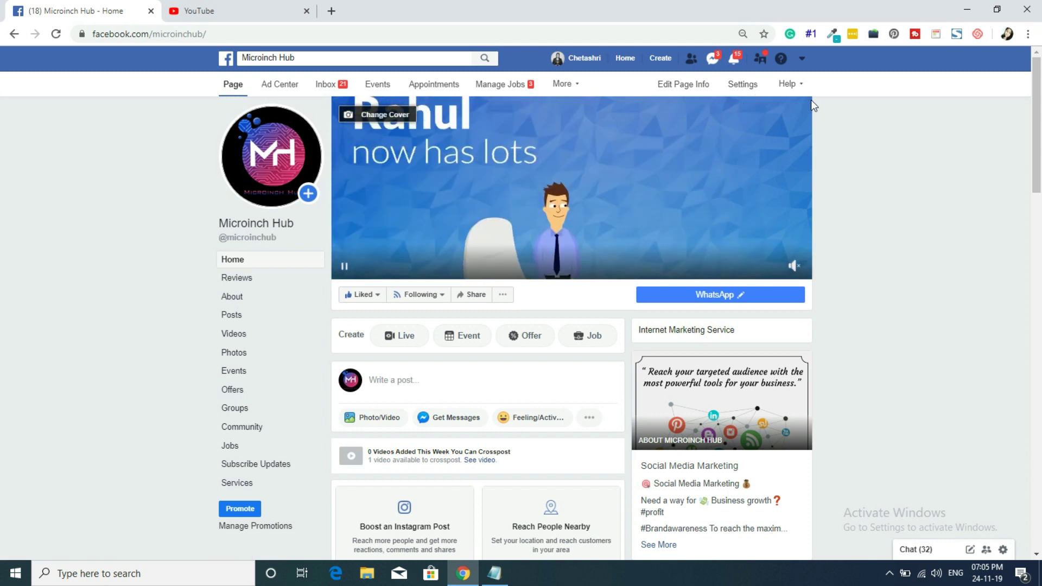
# Open the Microinch Hub Page's General settings from the top Page menu
pyautogui.click(744, 88)
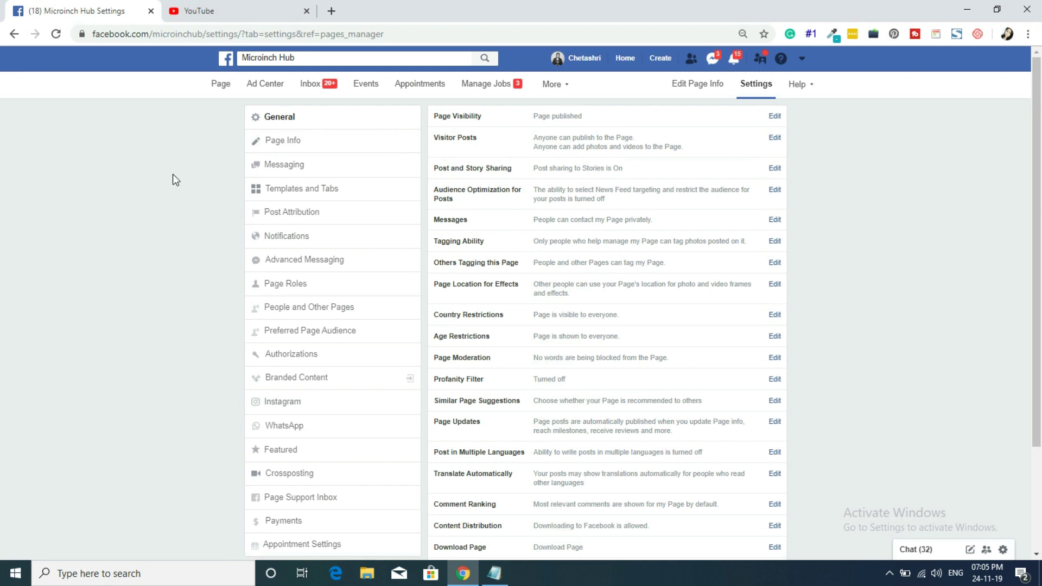
pyautogui.moveTo(494, 573)
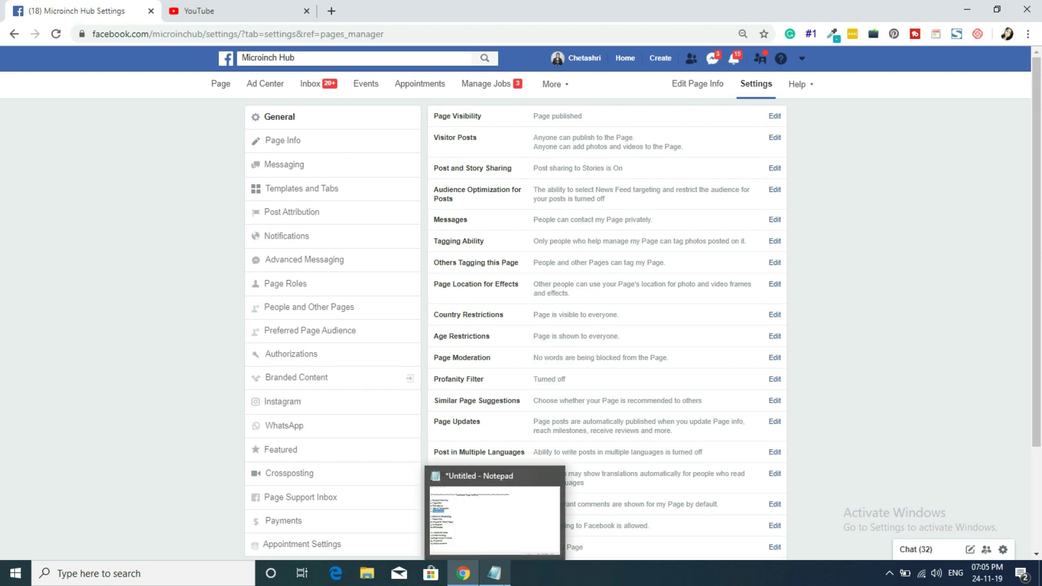
pyautogui.click(494, 574)
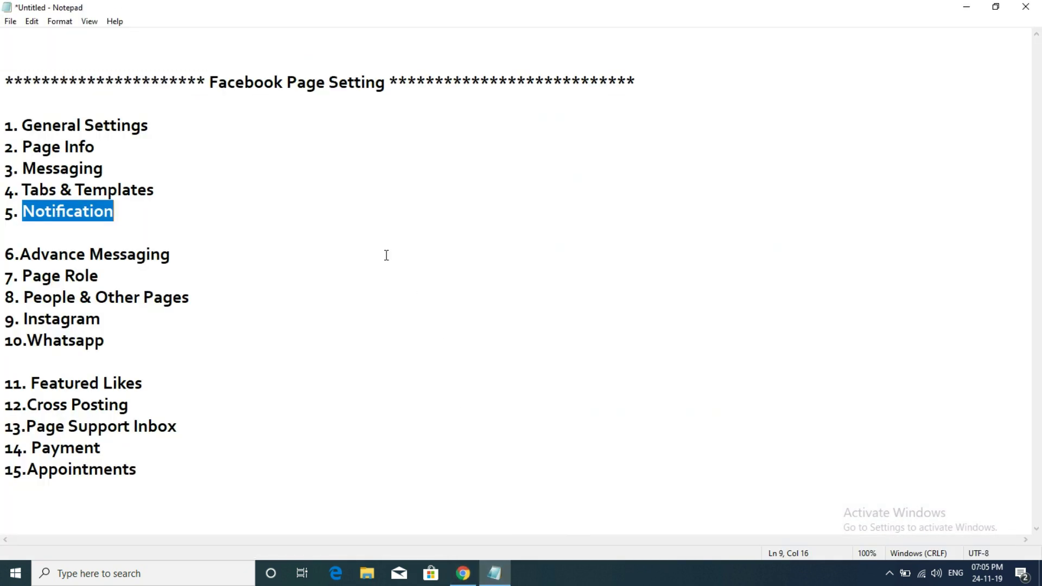
pyautogui.click(307, 224)
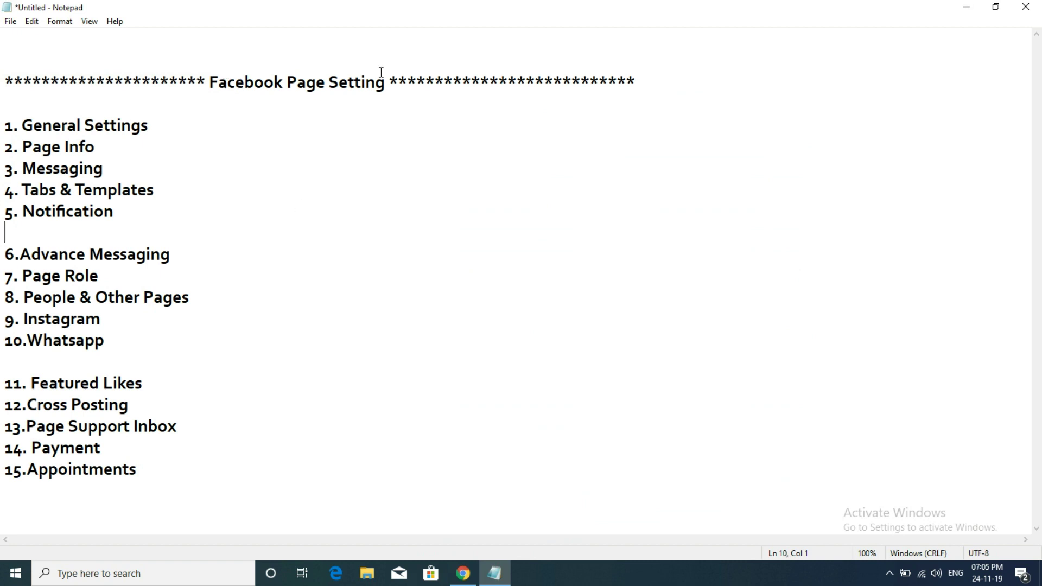
pyautogui.moveTo(22, 124); pyautogui.dragTo(159, 124)
pyautogui.moveTo(22, 146); pyautogui.dragTo(105, 146)
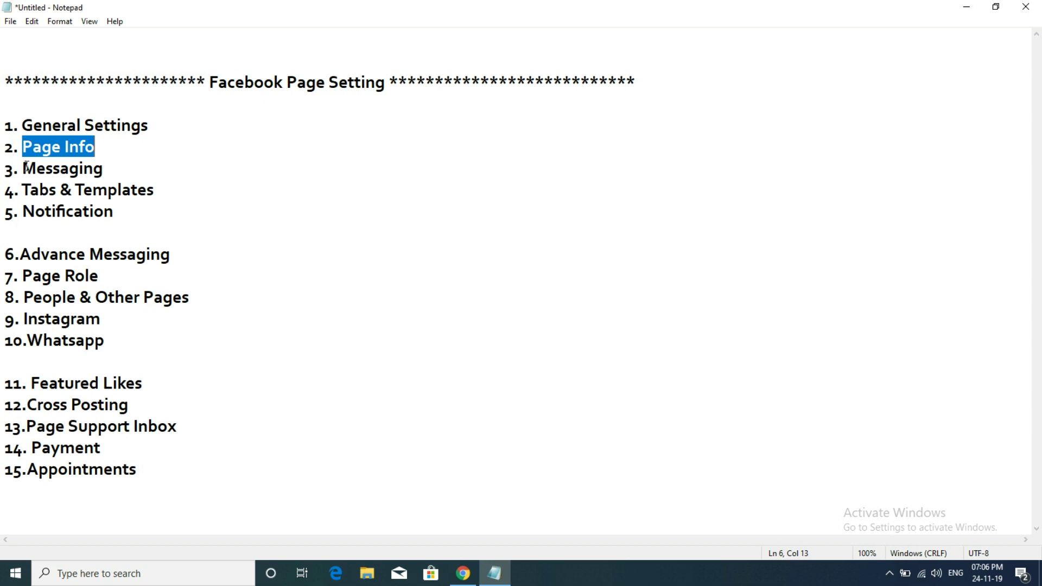
pyautogui.moveTo(23, 169); pyautogui.dragTo(107, 172)
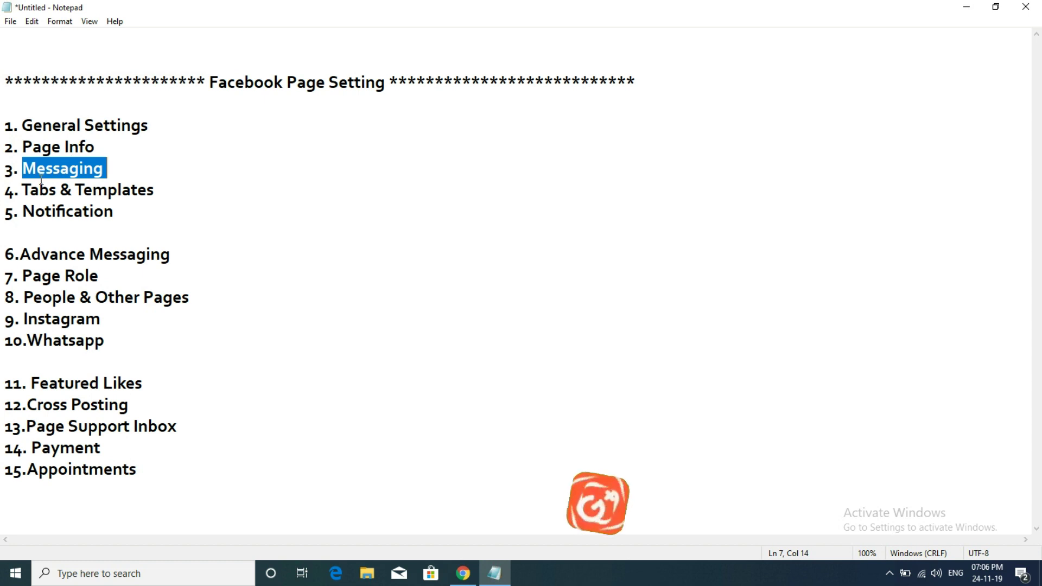
pyautogui.click(24, 190)
pyautogui.moveTo(26, 190); pyautogui.dragTo(172, 188)
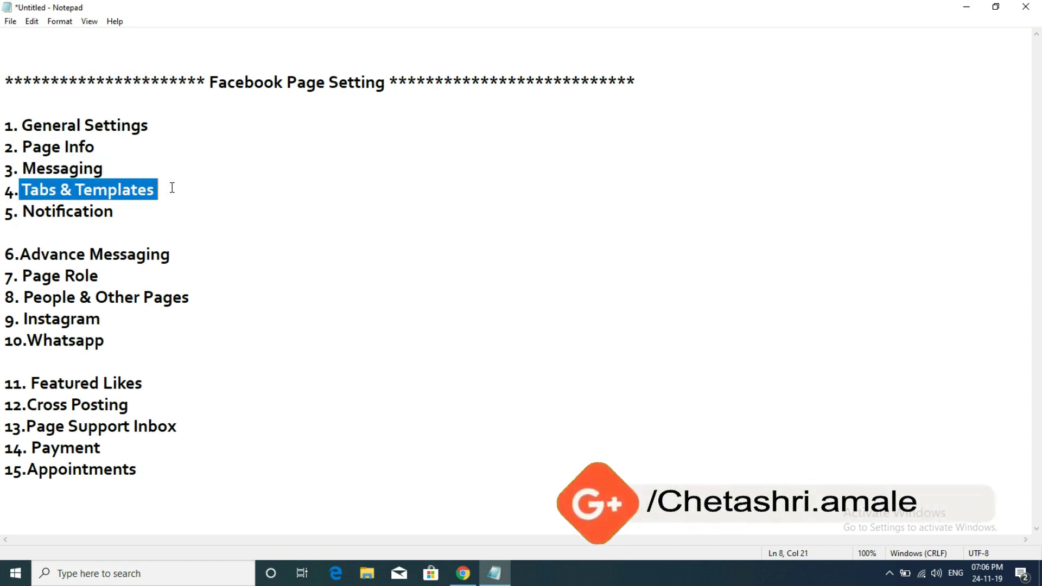
pyautogui.click(26, 212)
pyautogui.moveTo(28, 212); pyautogui.dragTo(121, 217)
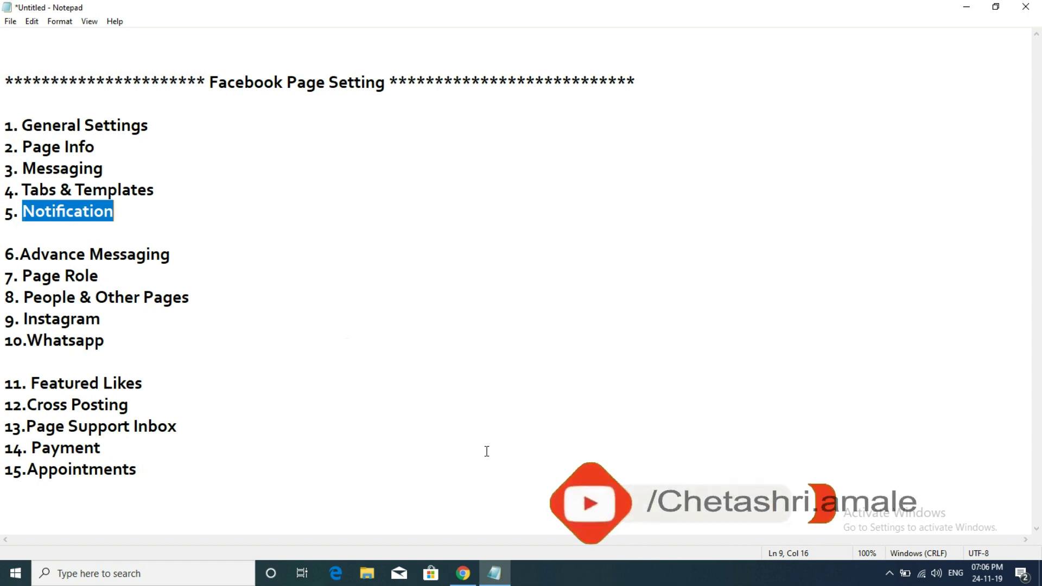
pyautogui.click(472, 582)
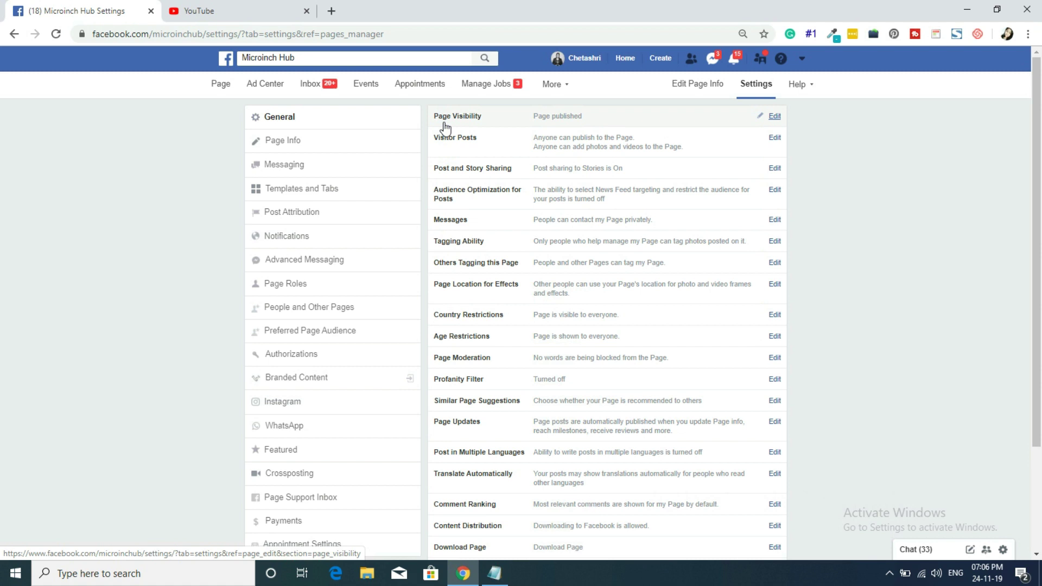
pyautogui.click(775, 116)
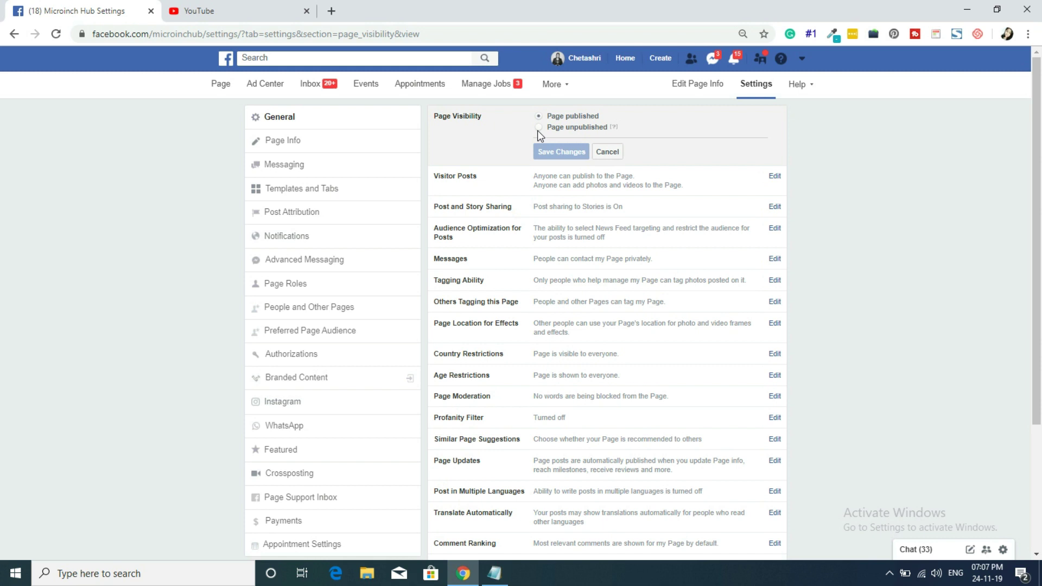
pyautogui.click(606, 152)
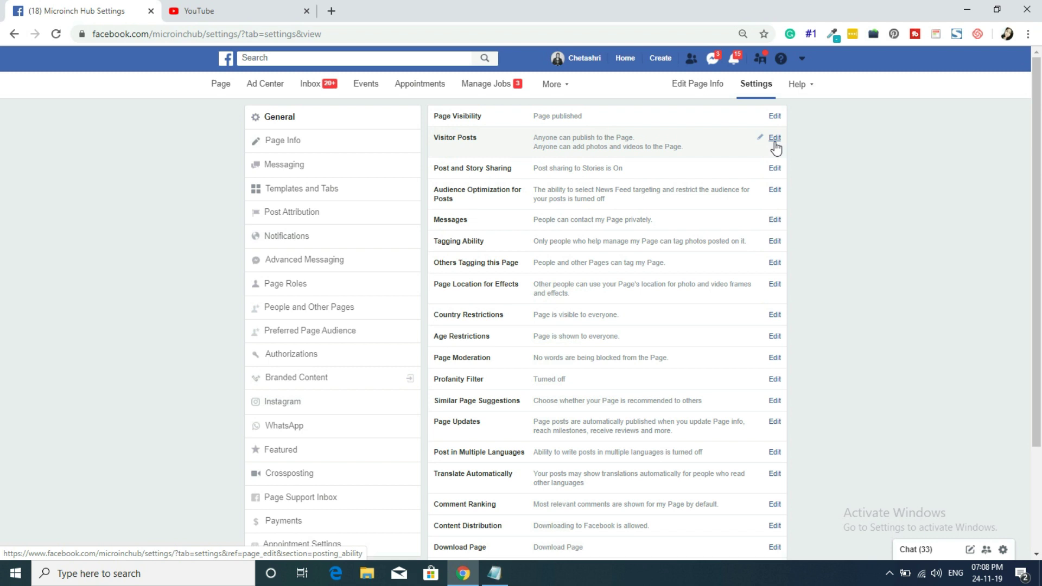
# Set Visitor Posts to 'Disable posts by other people on the Page' and save
pyautogui.click(774, 139)
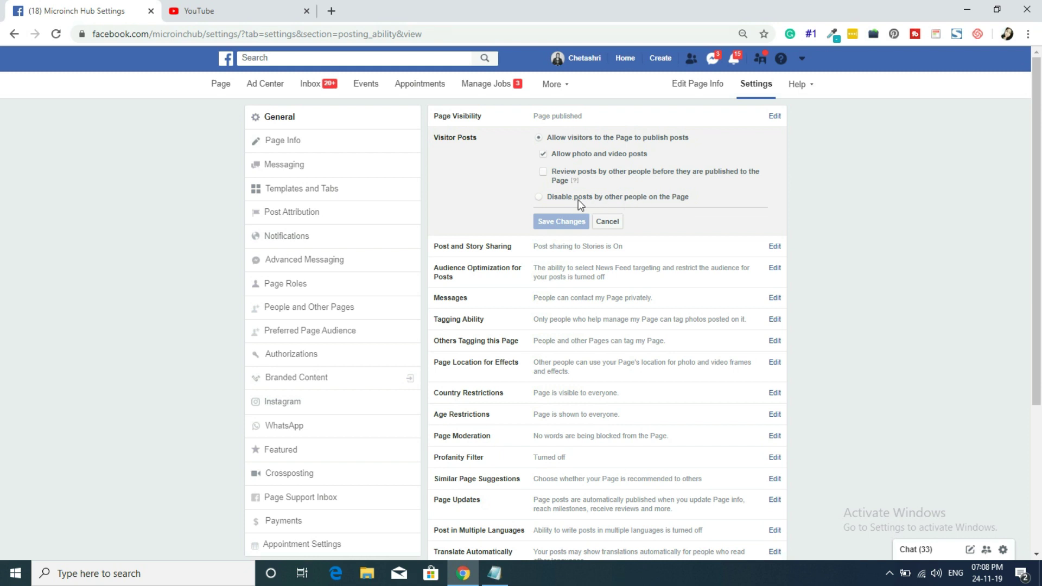
pyautogui.click(539, 197)
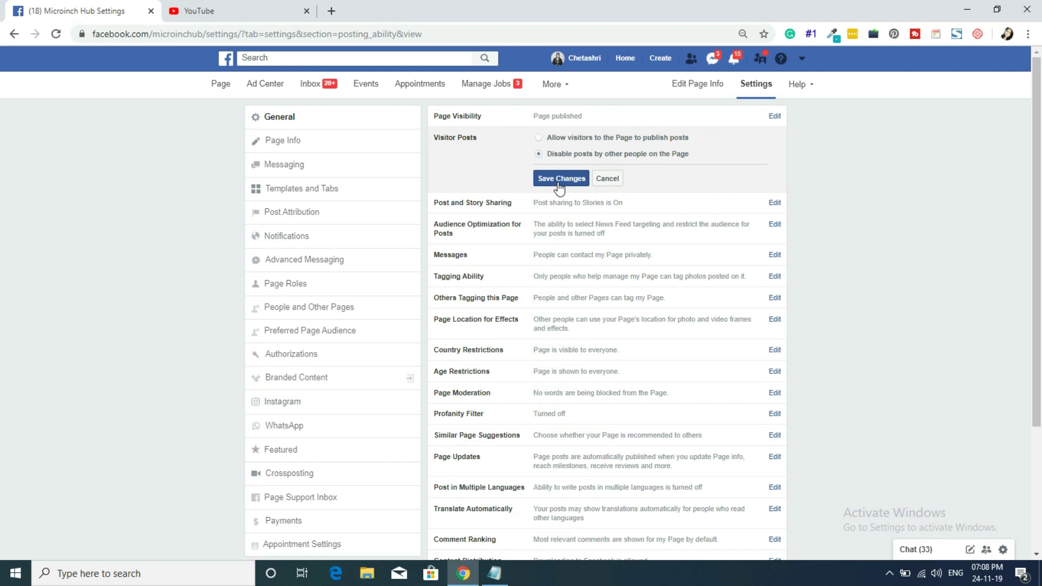
pyautogui.click(559, 179)
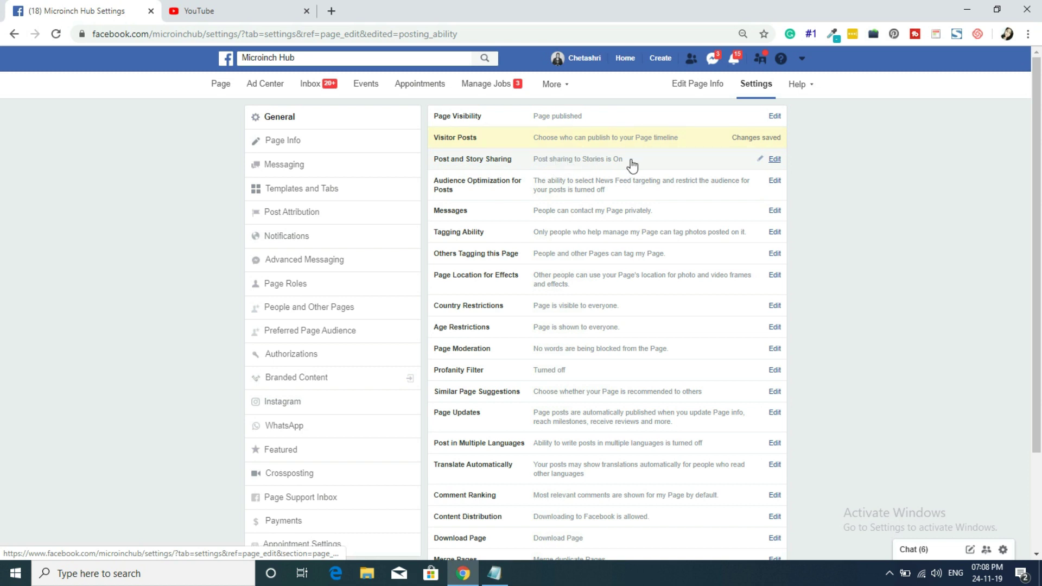
# Set Post and Story Sharing to 'Disable Sharing to Stories' and save
pyautogui.click(774, 159)
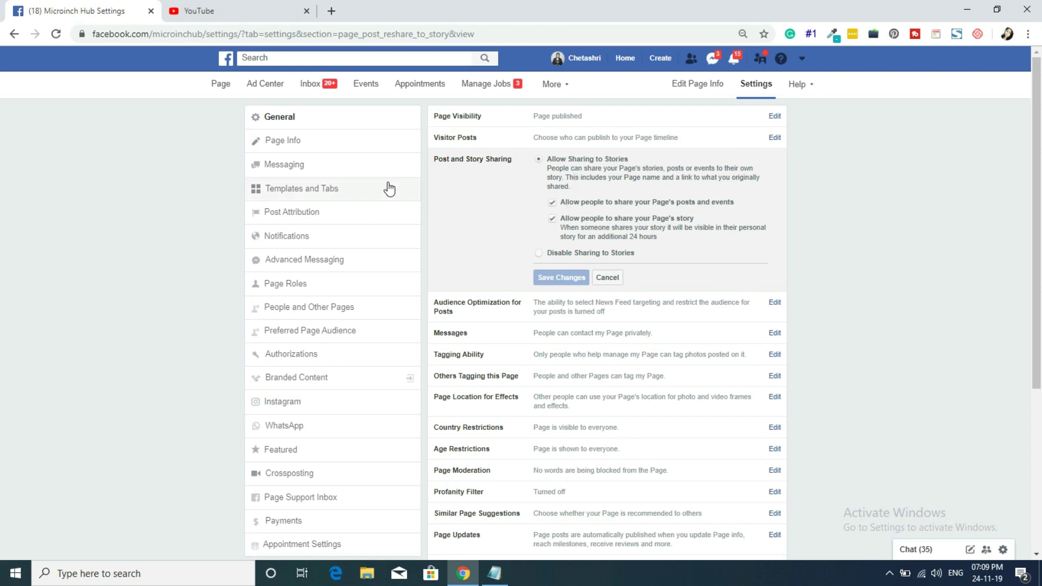
pyautogui.click(538, 254)
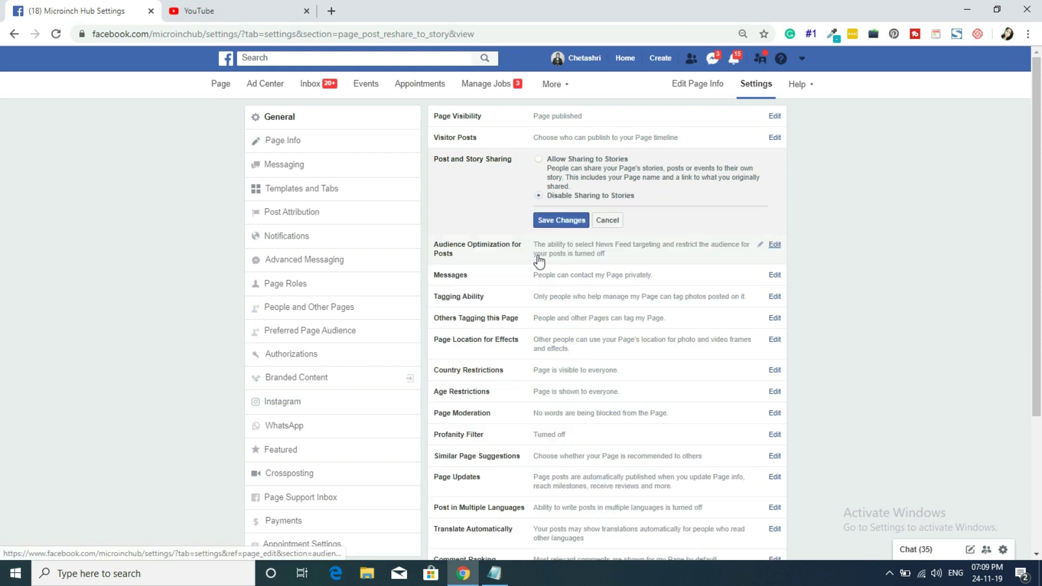
pyautogui.click(558, 224)
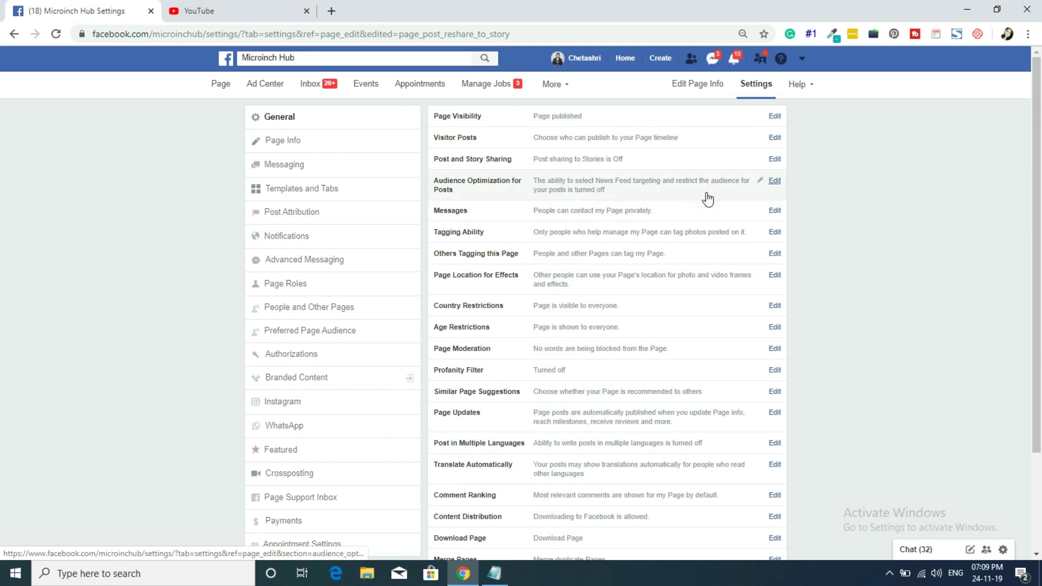
# Look at the Audience Optimization for Posts and Messages options, leaving both unchanged
pyautogui.click(774, 182)
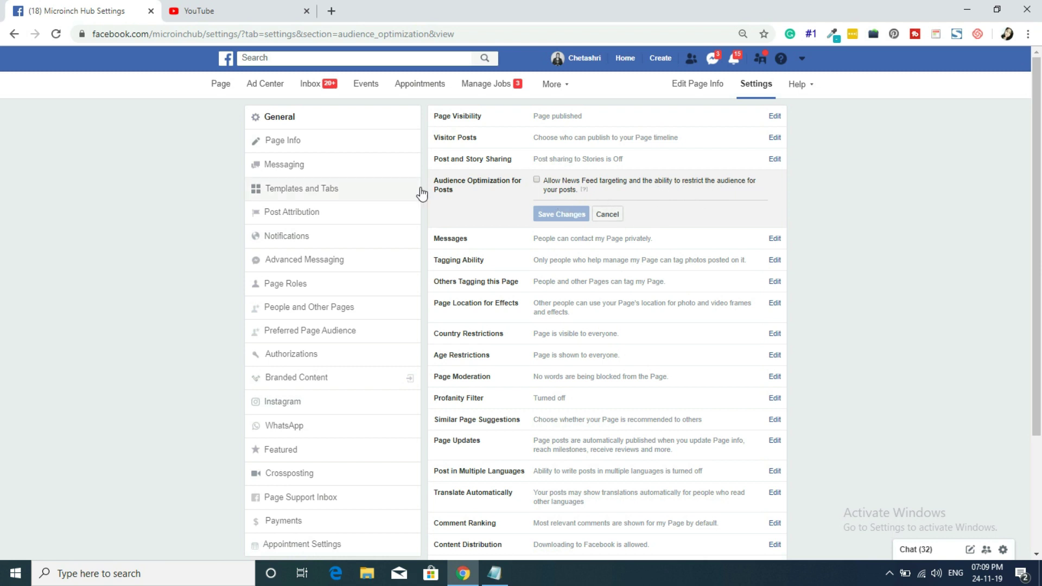
pyautogui.click(606, 215)
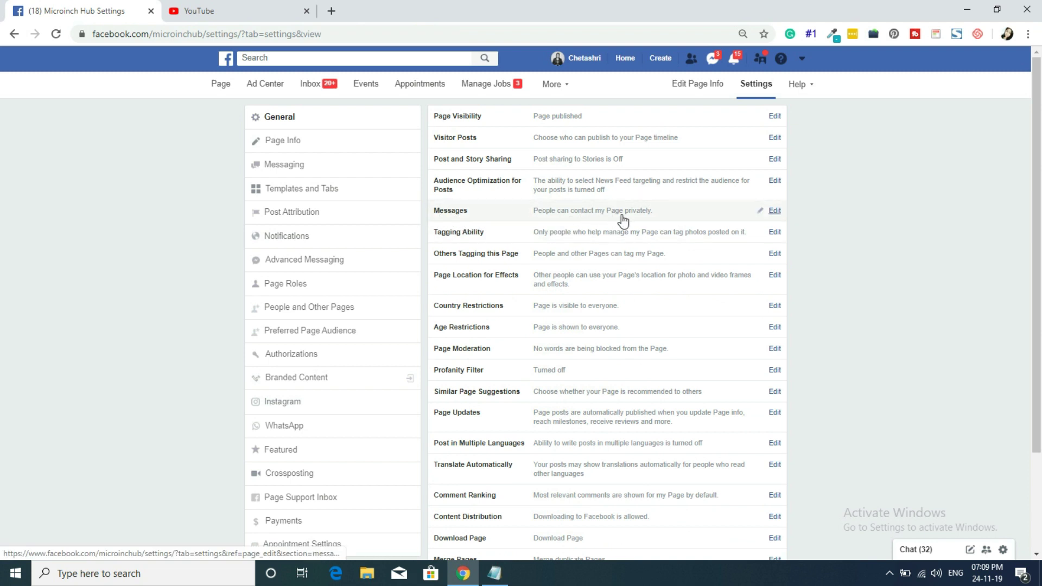
pyautogui.click(772, 212)
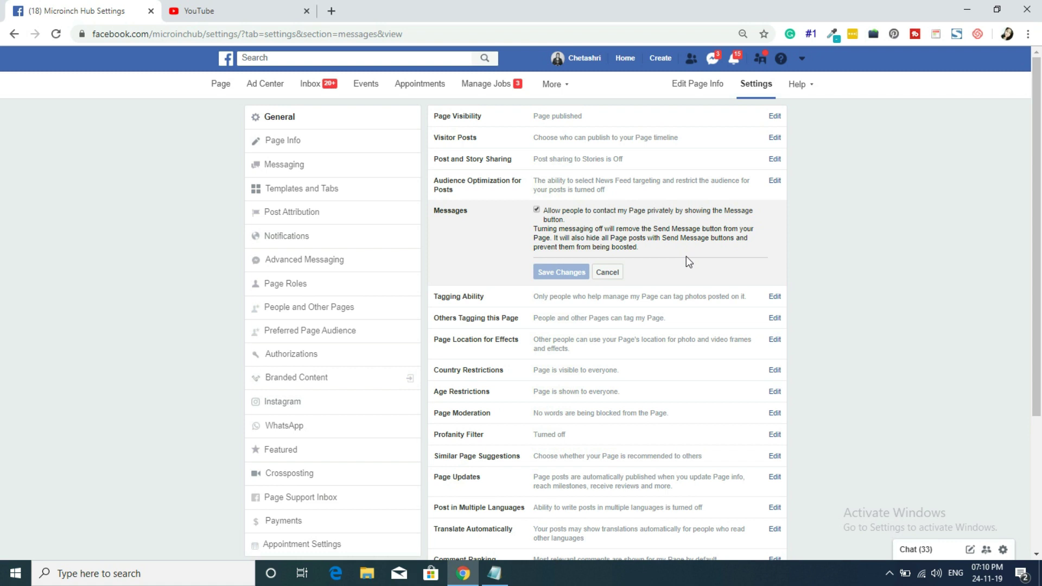
pyautogui.click(605, 272)
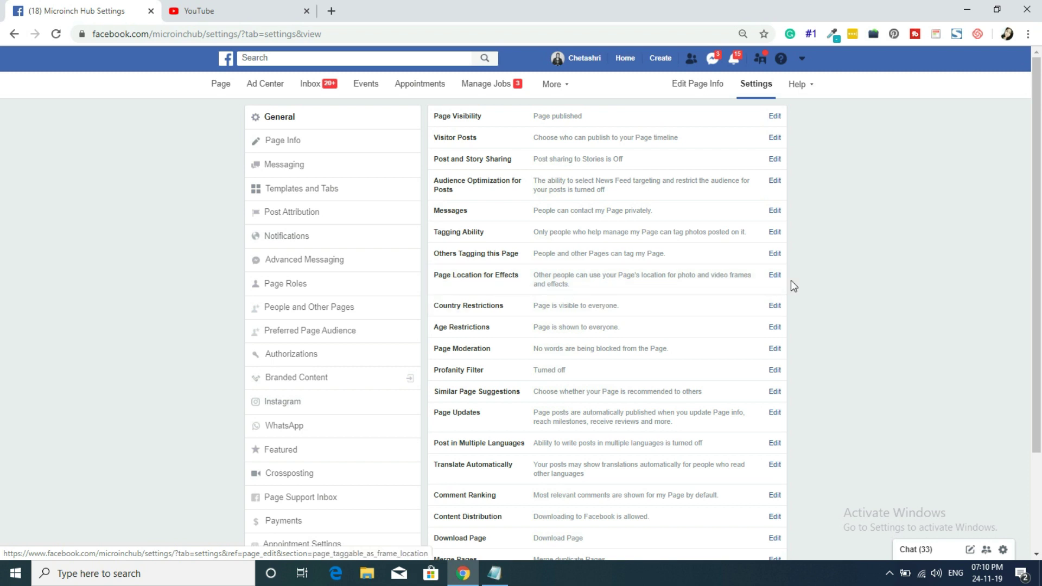
# Untick Page Location for Effects so others can't use the Page's location, and save
pyautogui.click(776, 276)
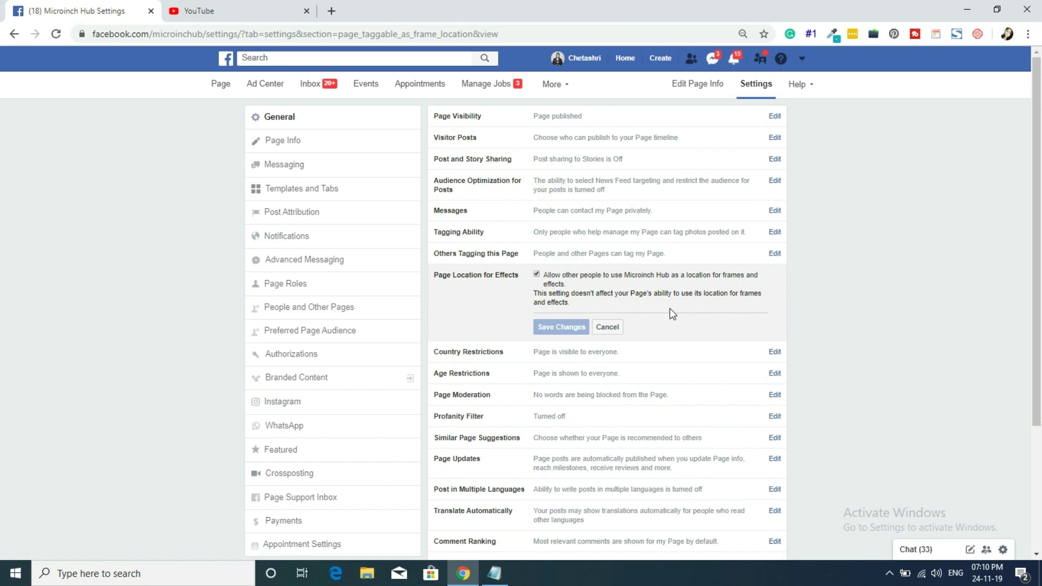
pyautogui.click(536, 274)
pyautogui.click(558, 327)
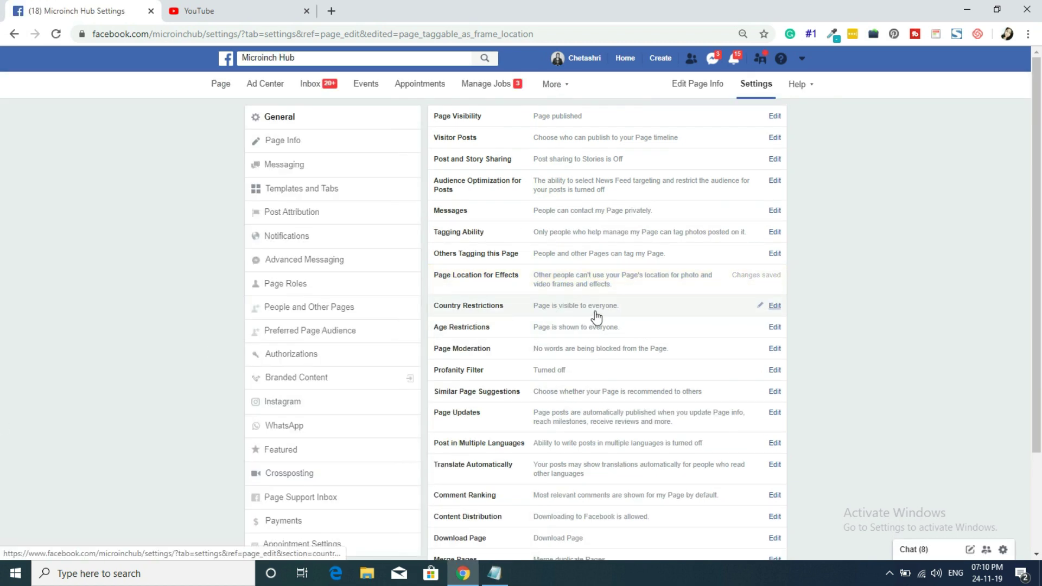
# Add and remove China in Country Restrictions, cancel, then bring up Age Restrictions for editing
pyautogui.click(780, 308)
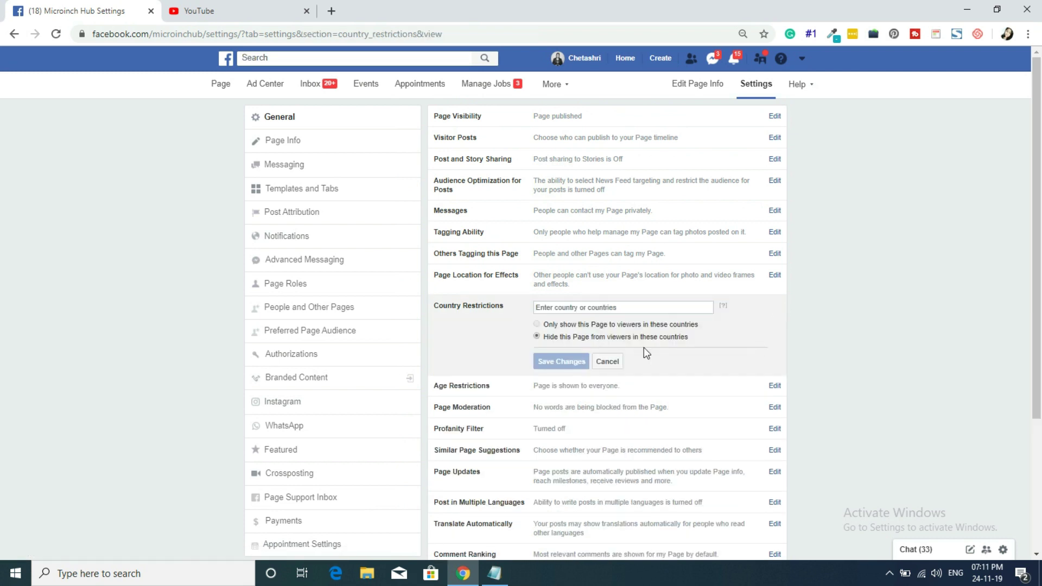
pyautogui.click(607, 308)
pyautogui.write('China')
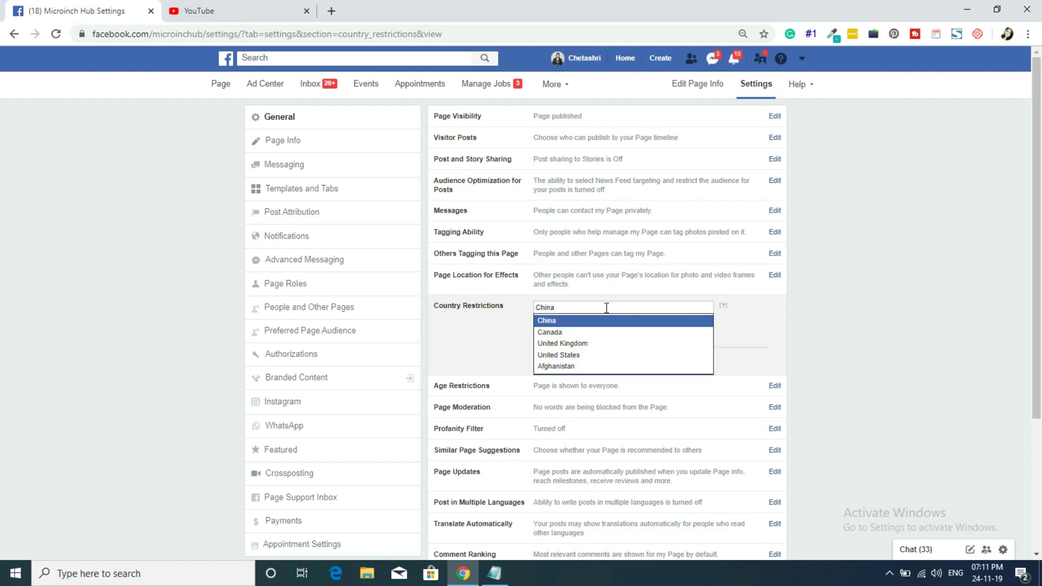
pyautogui.click(567, 320)
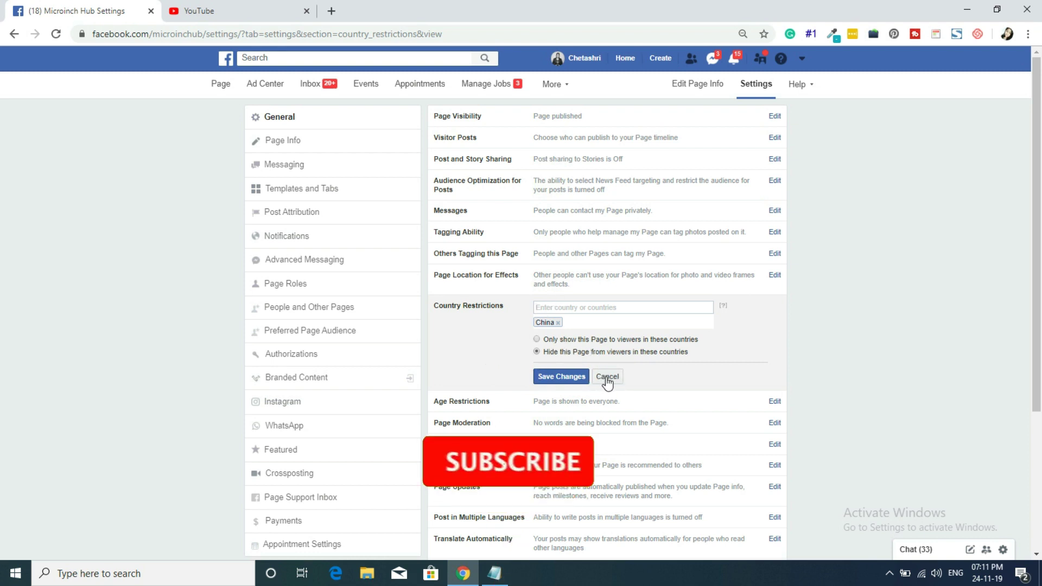
pyautogui.click(559, 324)
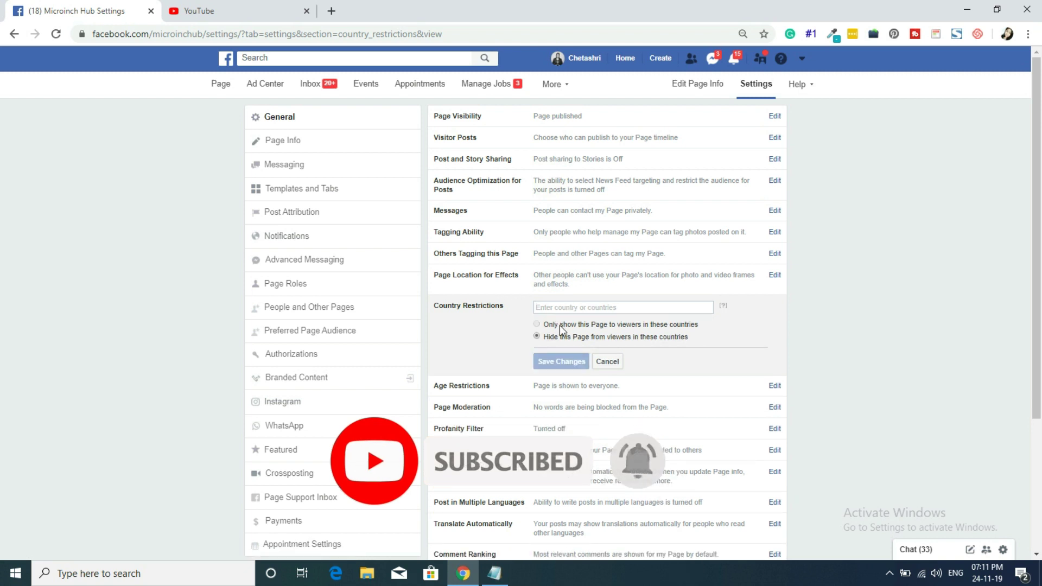
pyautogui.click(619, 364)
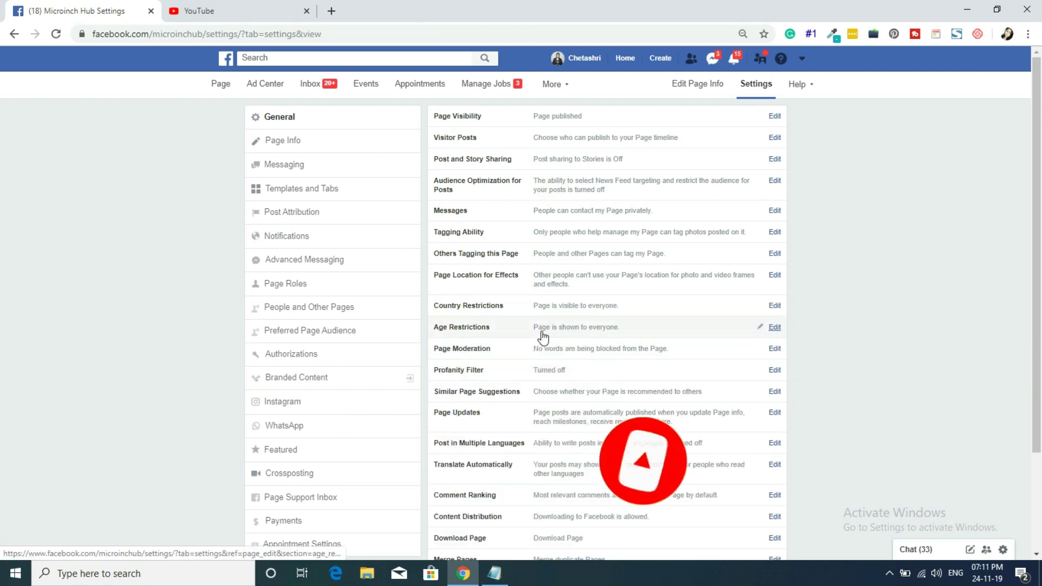
pyautogui.click(774, 329)
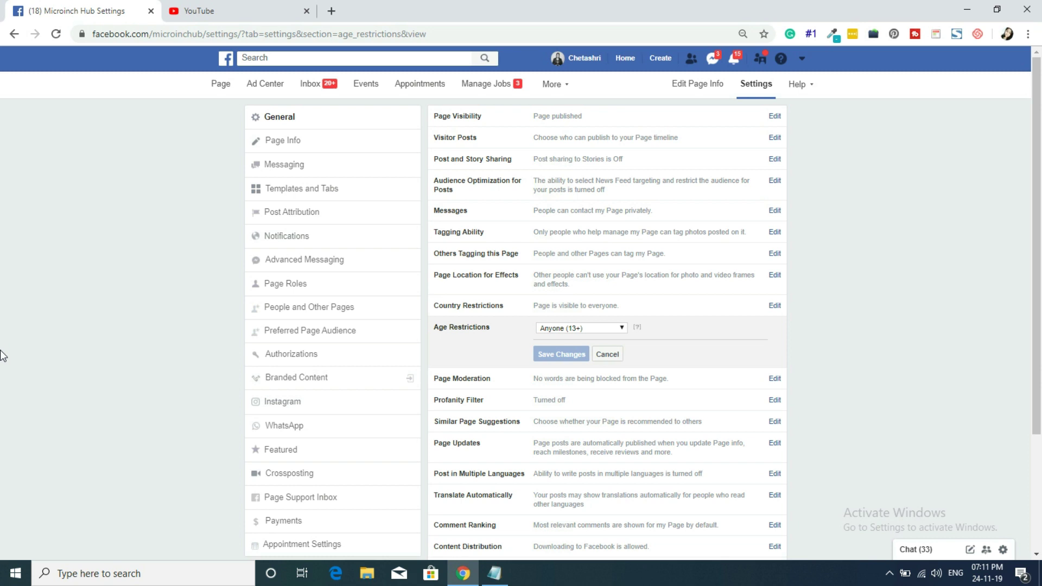
# Cancel the Age Restrictions edit, leaving it at Anyone (13+) so the Page shows to everyone
pyautogui.click(606, 355)
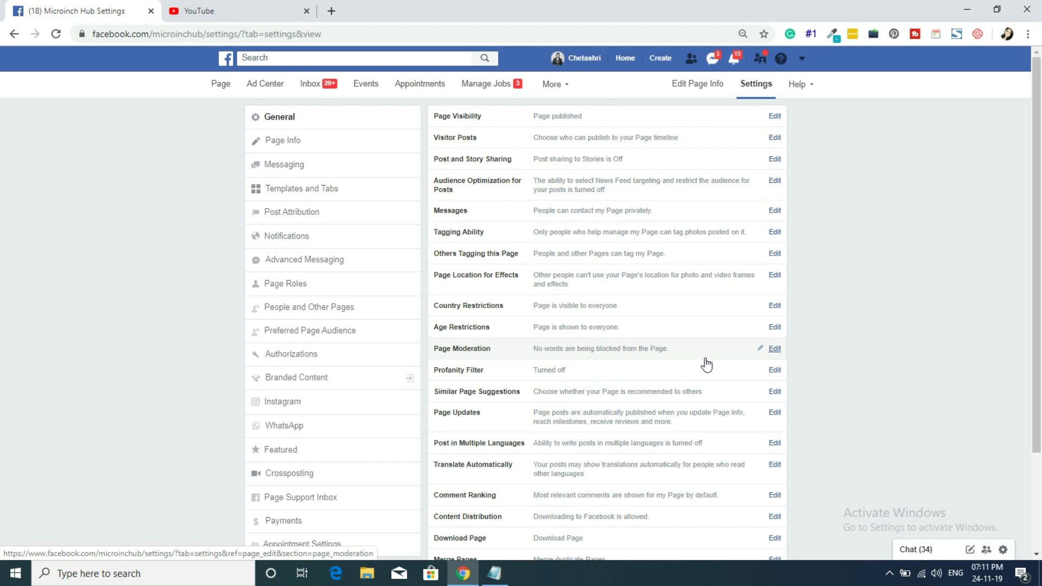
pyautogui.click(775, 349)
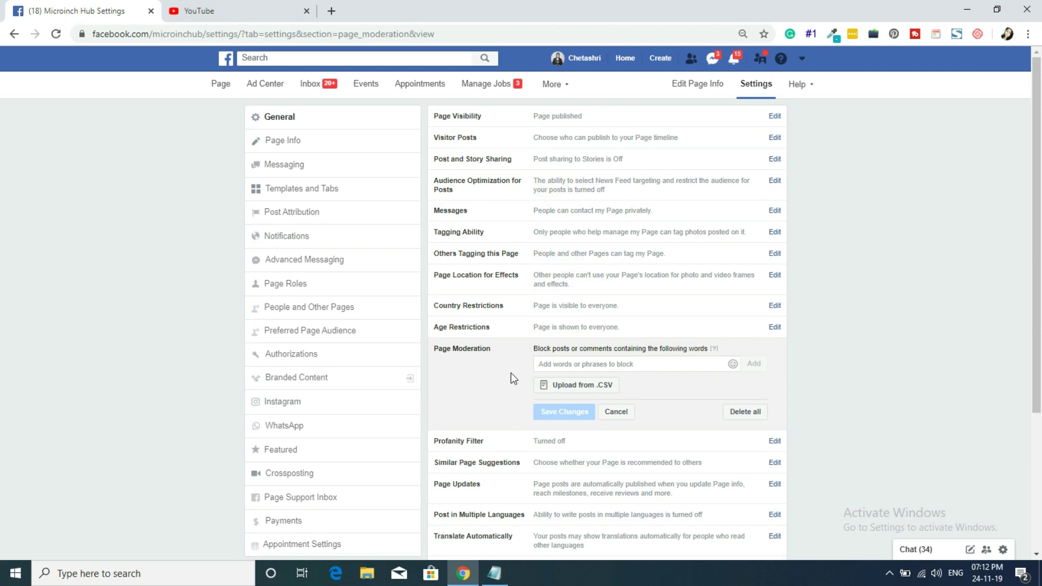
pyautogui.click(616, 414)
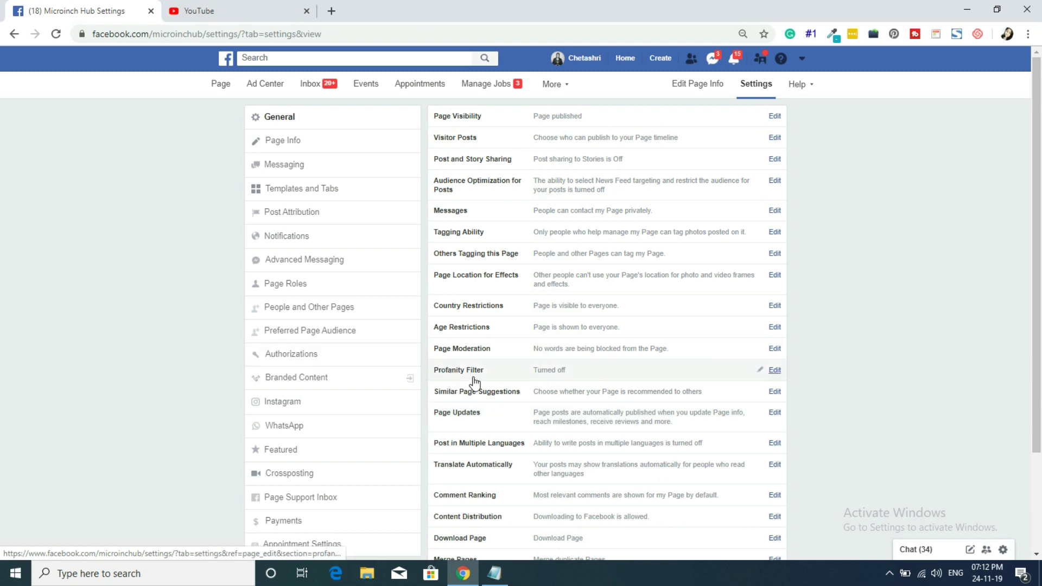
pyautogui.click(775, 371)
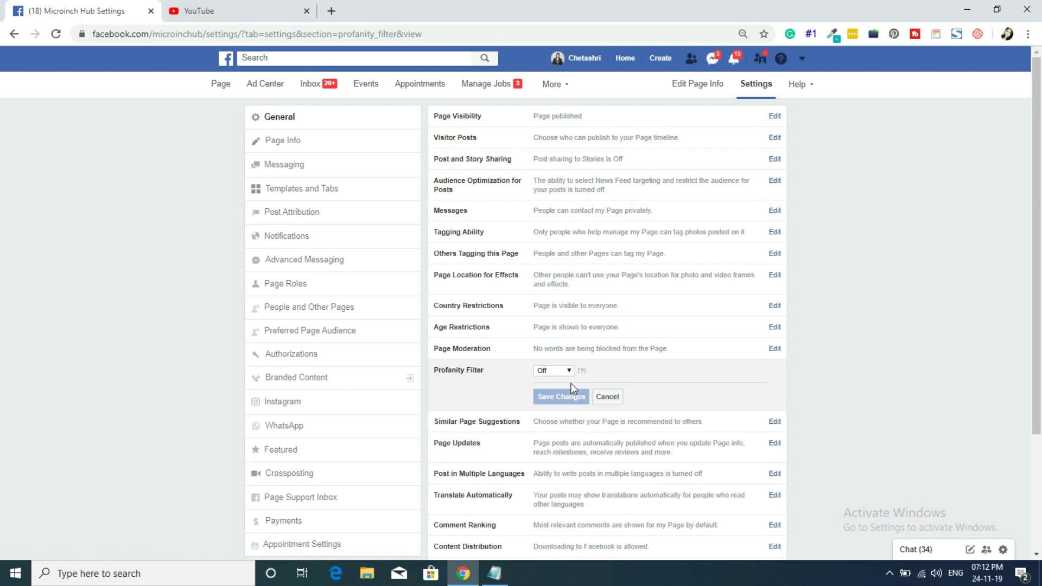
pyautogui.moveTo(582, 375)
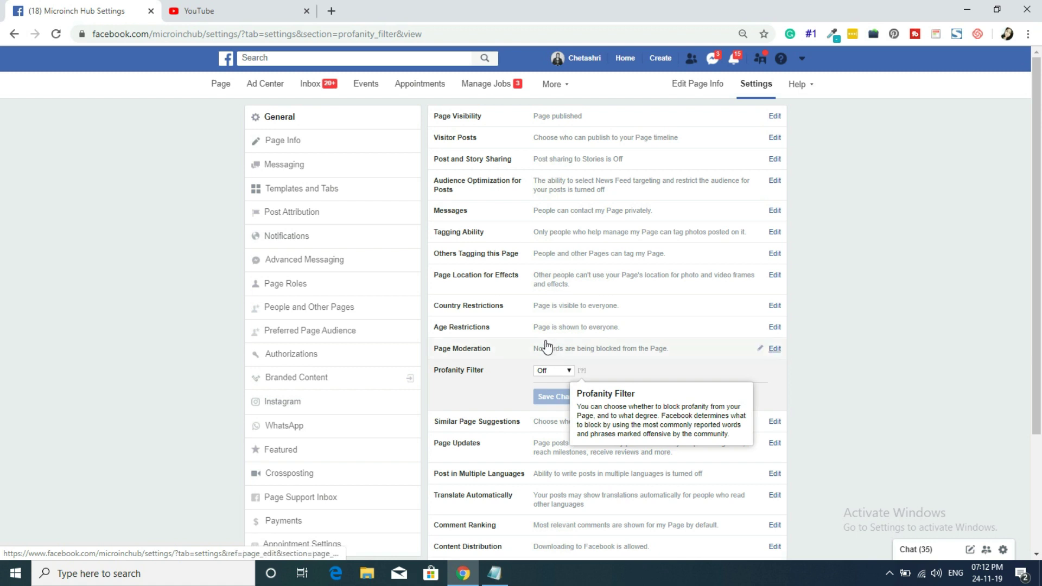
pyautogui.click(568, 370)
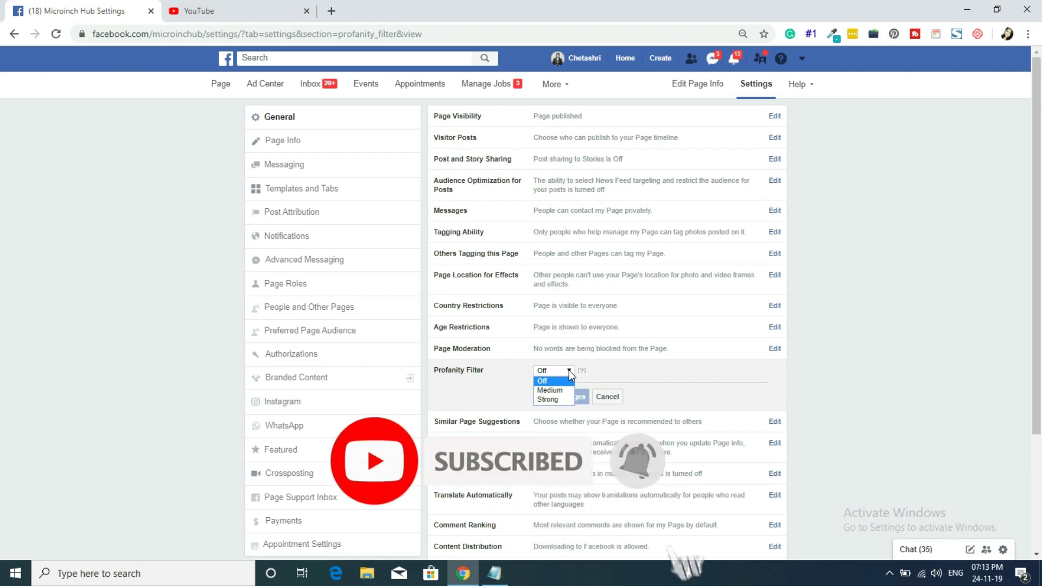
pyautogui.click(569, 370)
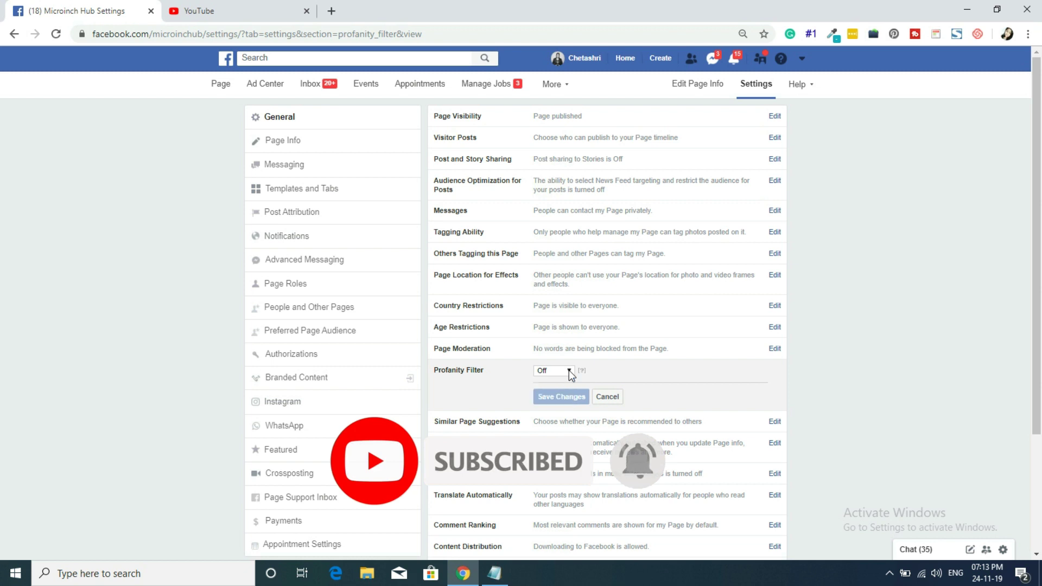
pyautogui.click(607, 396)
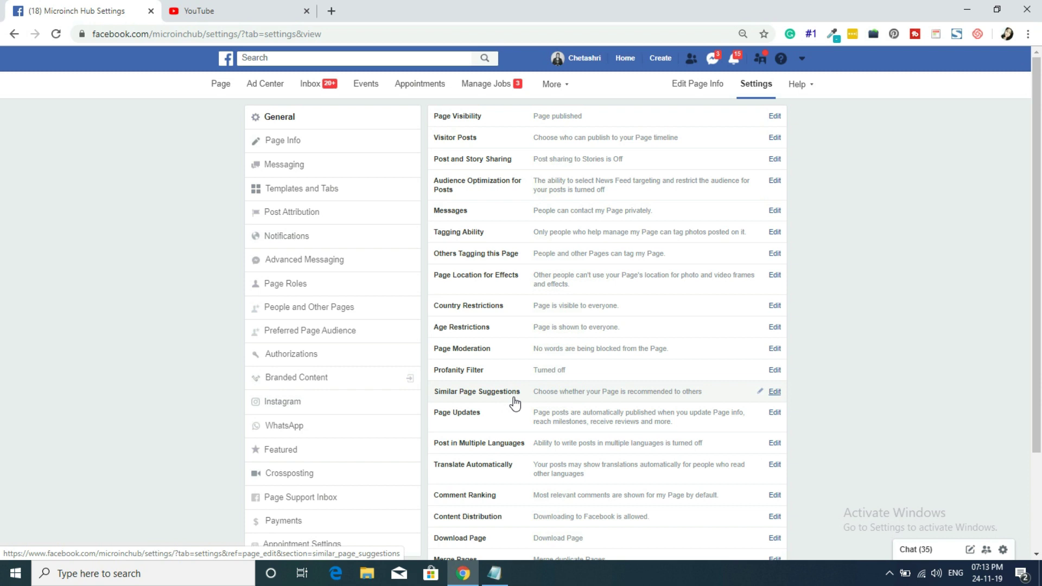
# Open Similar Page Suggestions, where Microinch Hub remains included in similar Page recommendations
pyautogui.click(774, 392)
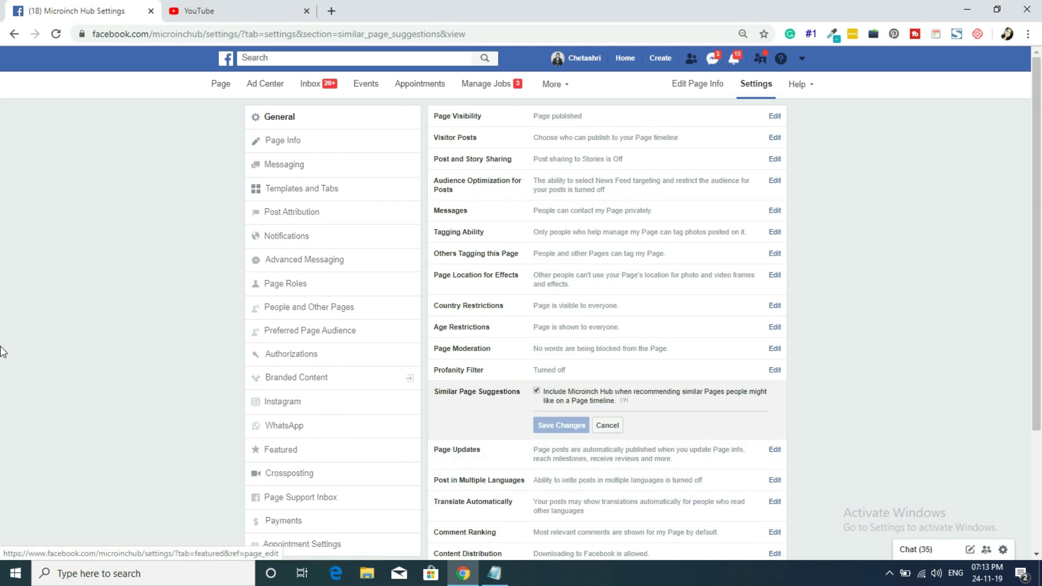
pyautogui.scroll(-3, 1039, 224)
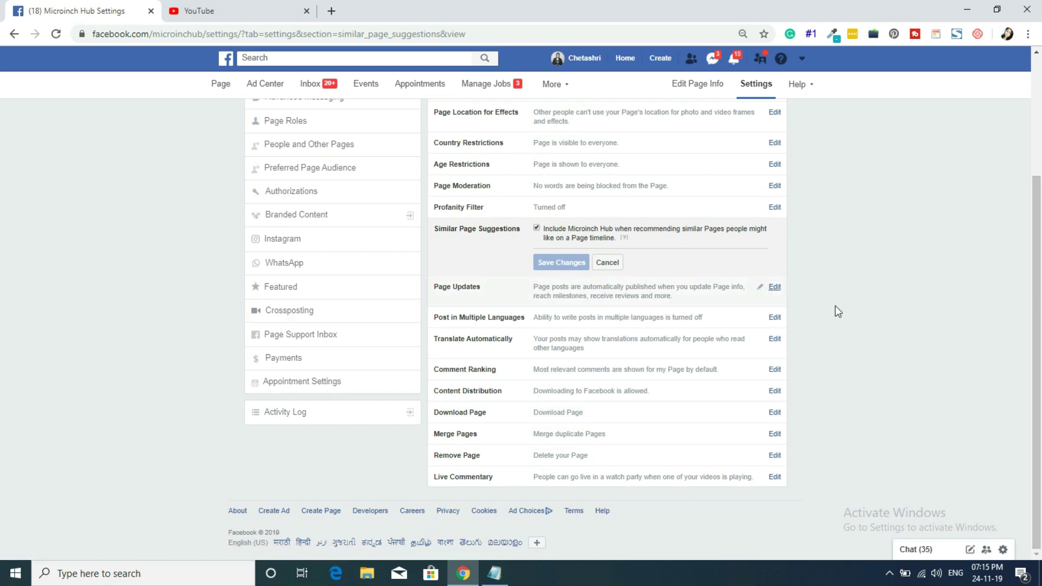
# Bring up Microinch Hub's Page Info settings, then switch to the YouTube home page
pyautogui.scroll(3, 1034, 139)
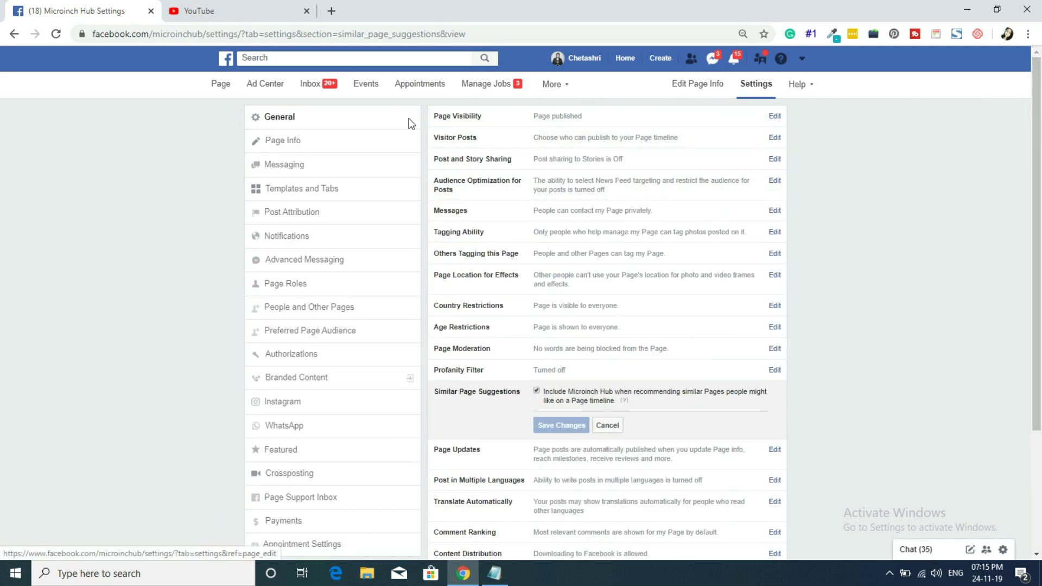
pyautogui.scroll(-3, 1039, 374)
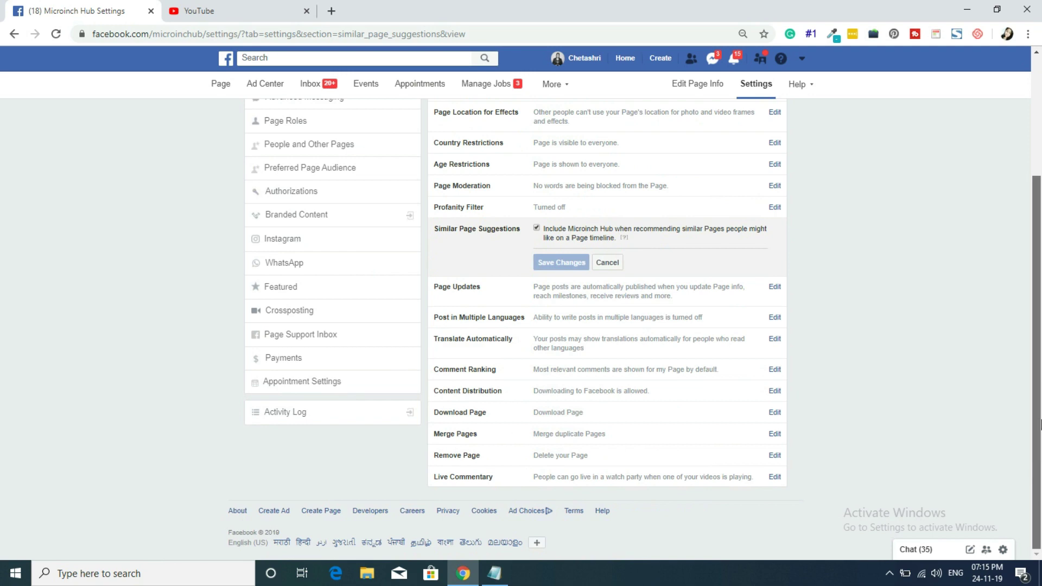
pyautogui.scroll(3, 1040, 296)
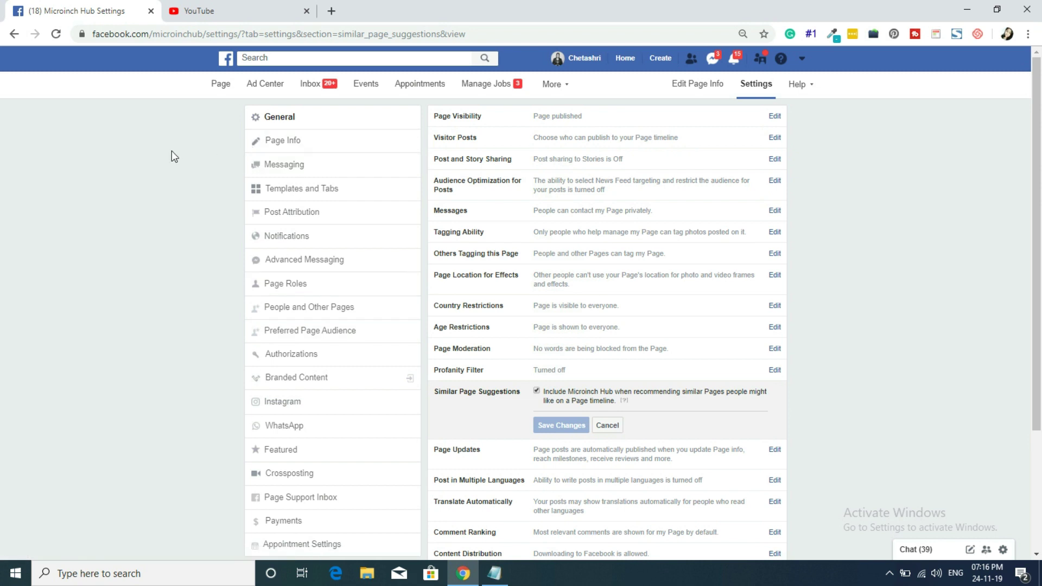
pyautogui.click(293, 142)
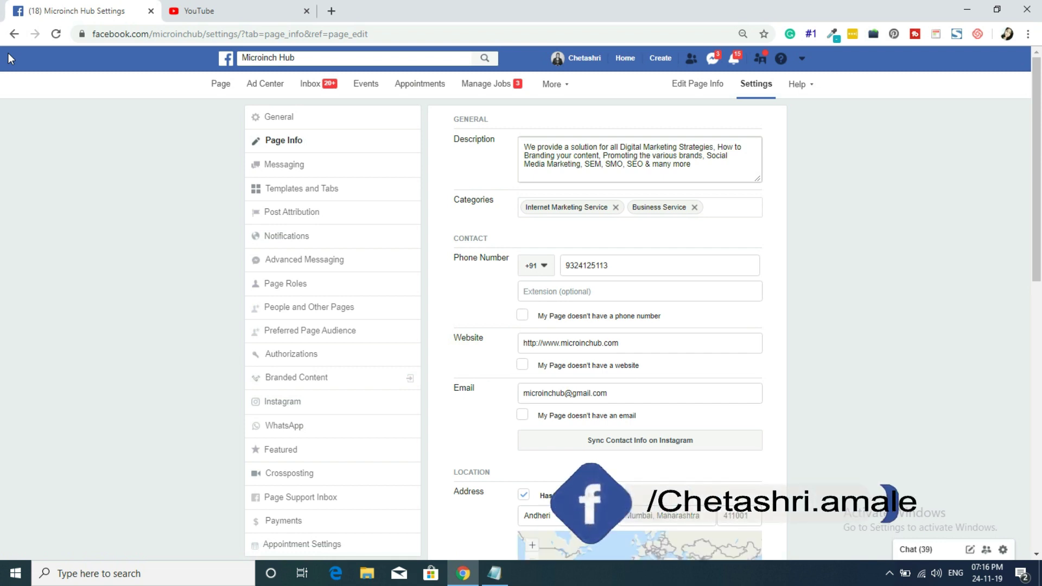
pyautogui.click(197, 10)
# Search YouTube for the tutorial author's channel name
pyautogui.click(381, 65)
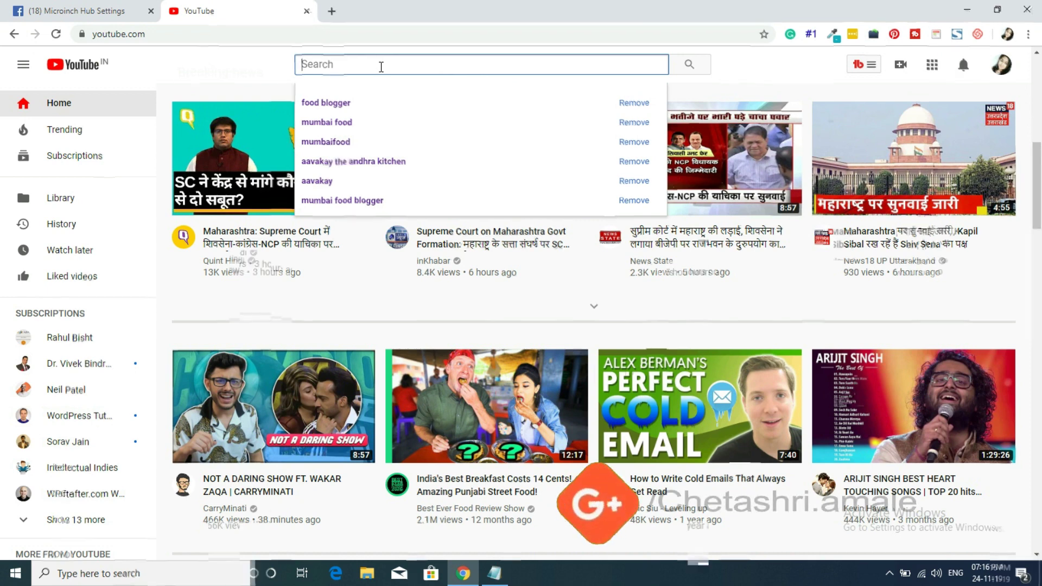
pyautogui.write('Chet')
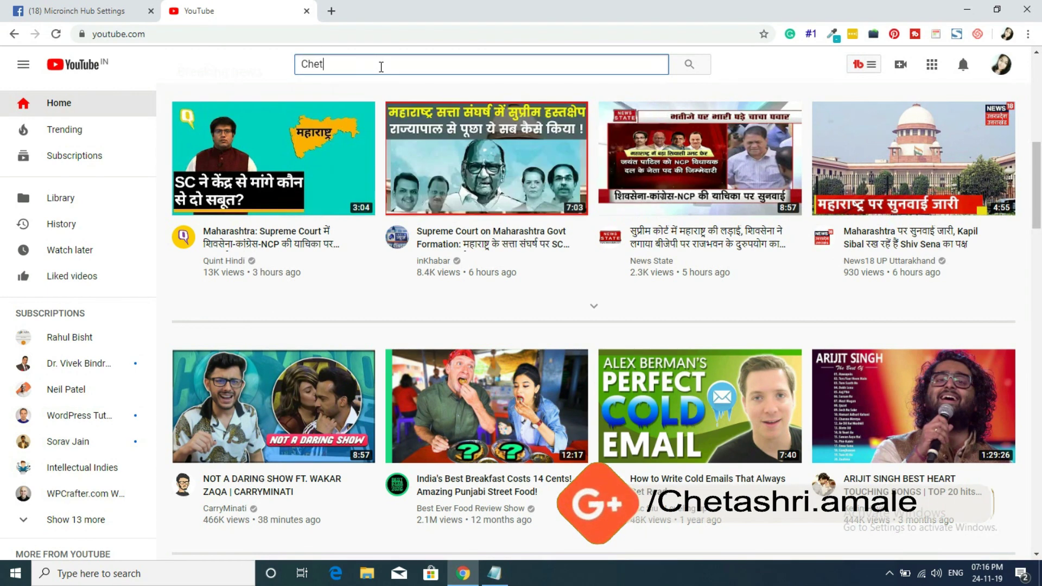
pyautogui.write('ashri Amal')
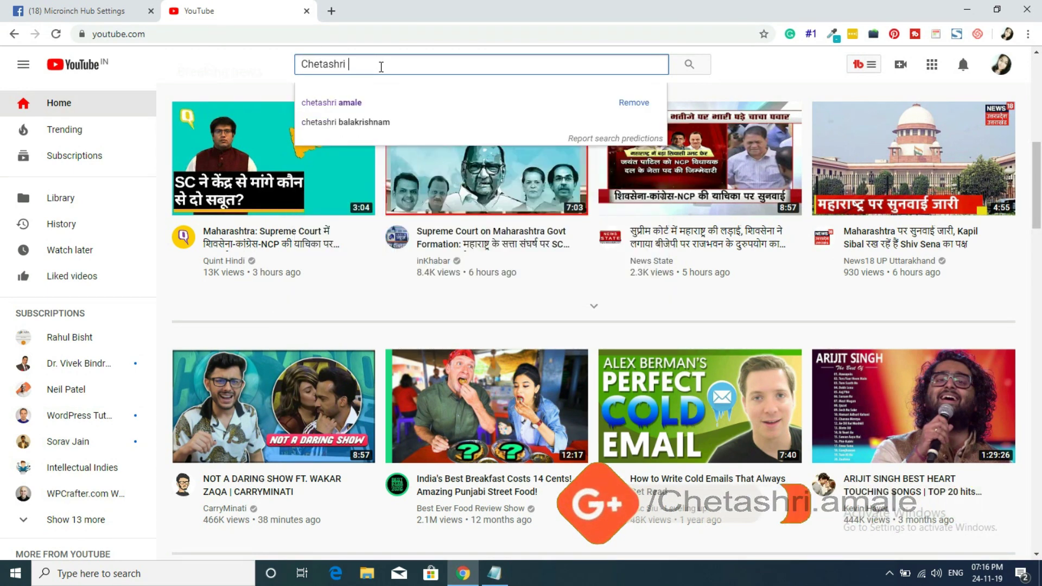
pyautogui.write('e')
pyautogui.press('Return')
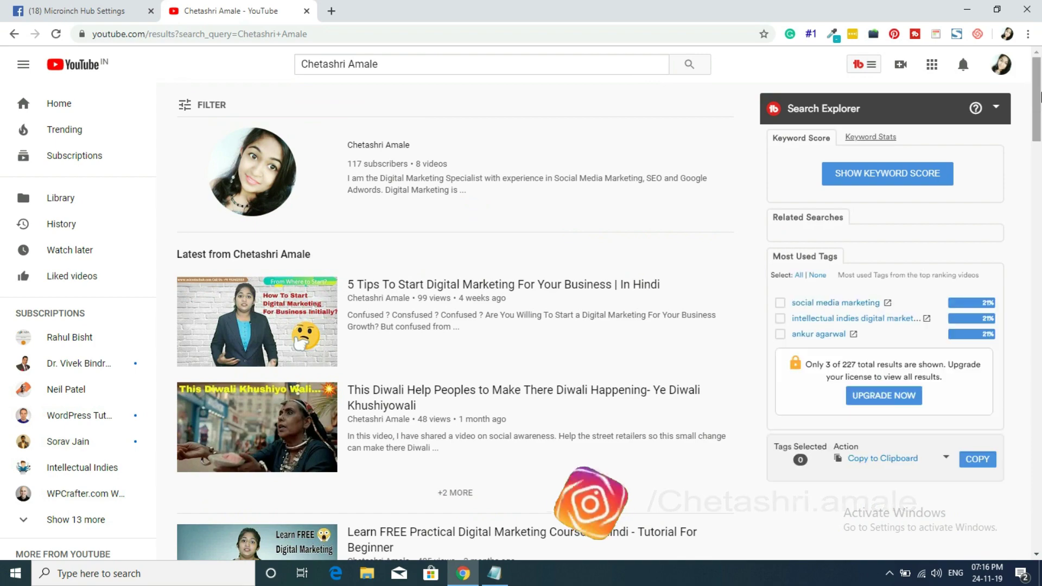
pyautogui.scroll(-4, 1041, 142)
pyautogui.scroll(-9, 655, 287)
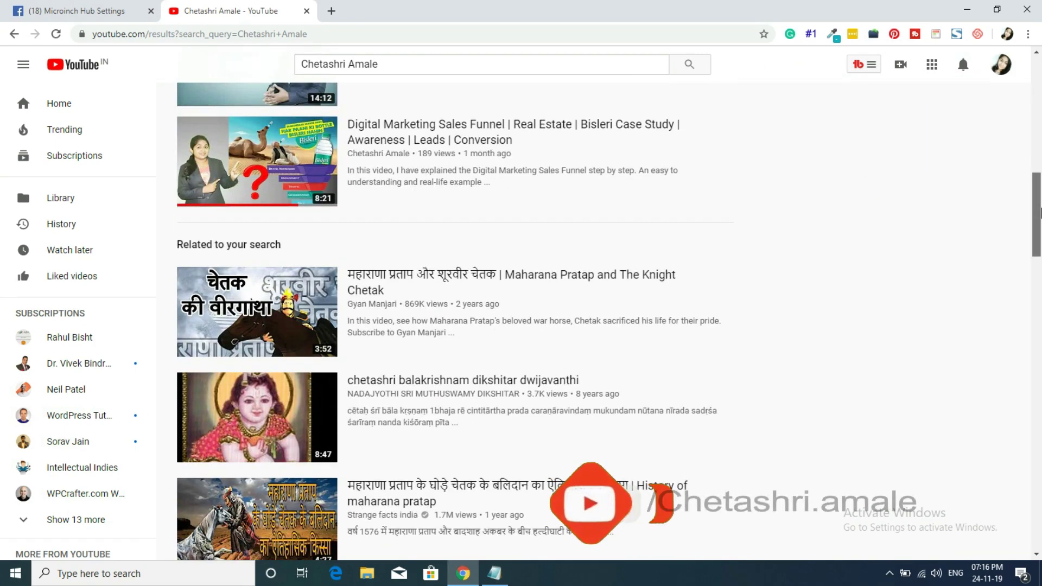
pyautogui.scroll(3, 655, 287)
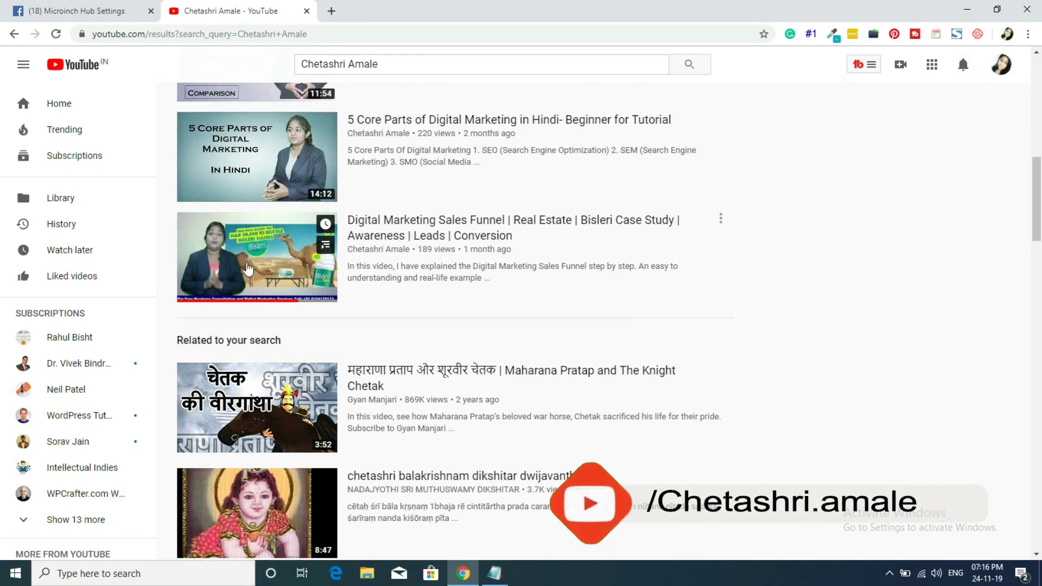
pyautogui.moveTo(1041, 219); pyautogui.dragTo(1040, 127)
# From the author's channel, open 'Chapter 1. How To Create Facebook Business Page' and pause it
pyautogui.click(362, 148)
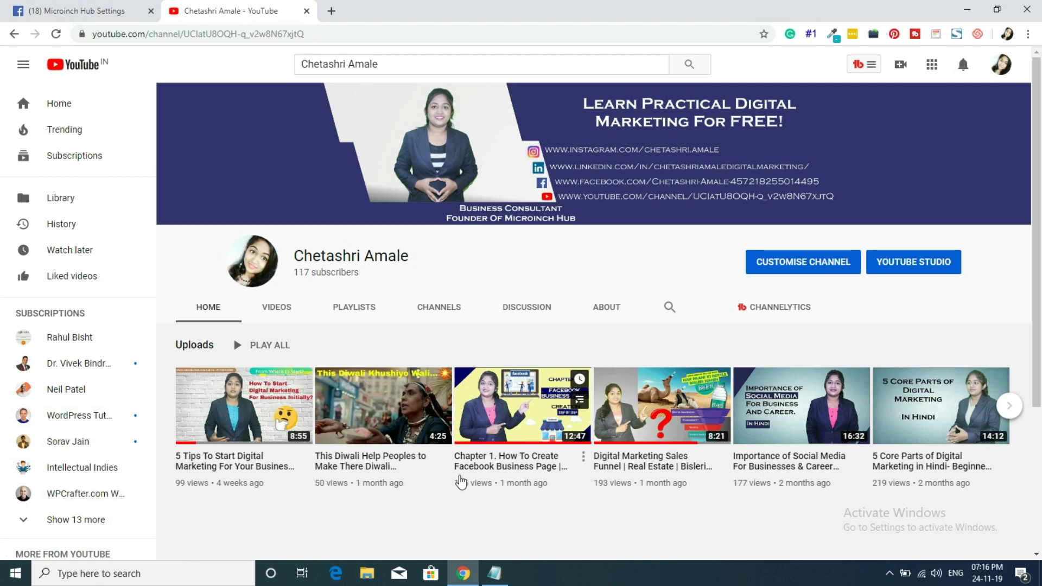
pyautogui.click(494, 397)
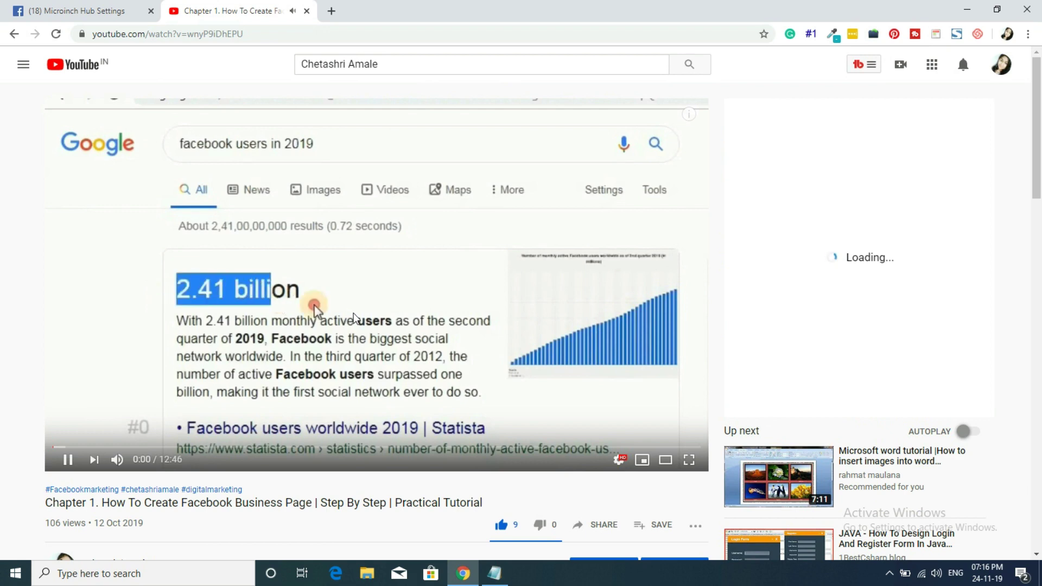
pyautogui.click(131, 320)
# Back in Microinch Hub's Page Info settings, select the whole digital marketing Description text
pyautogui.click(76, 11)
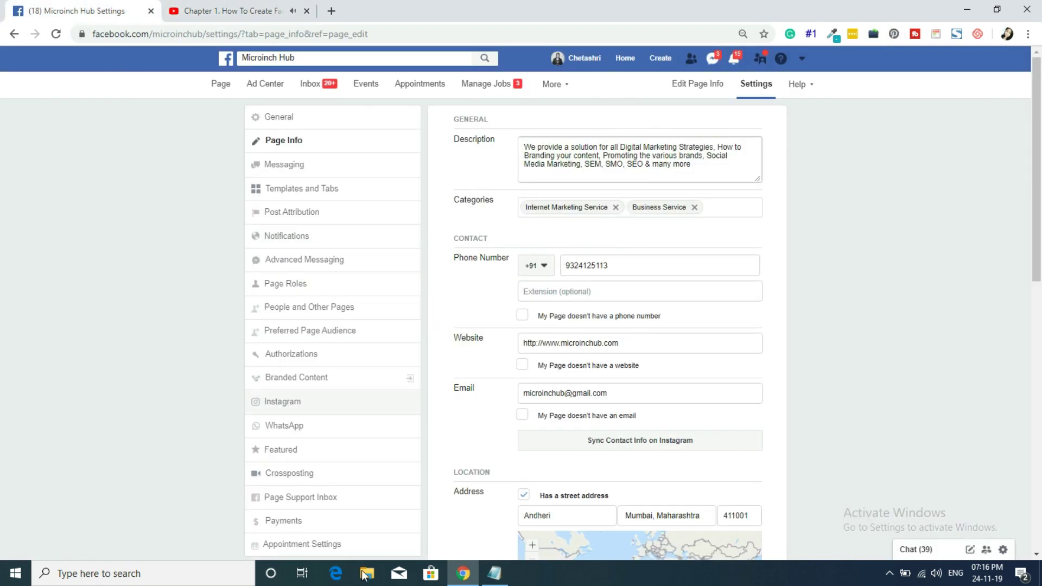
pyautogui.moveTo(1040, 164); pyautogui.dragTo(1041, 176)
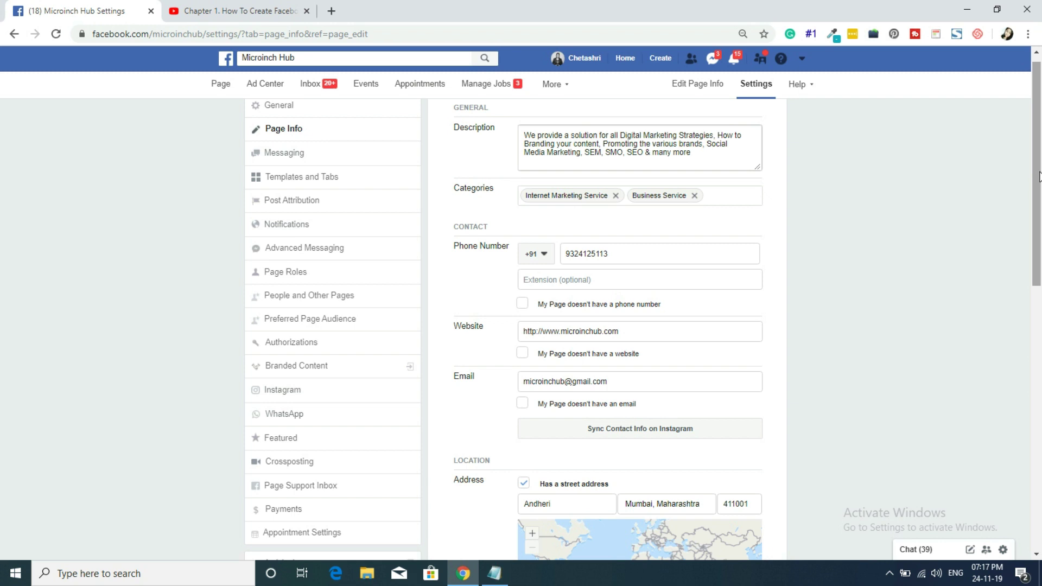
pyautogui.scroll(1, 1040, 179)
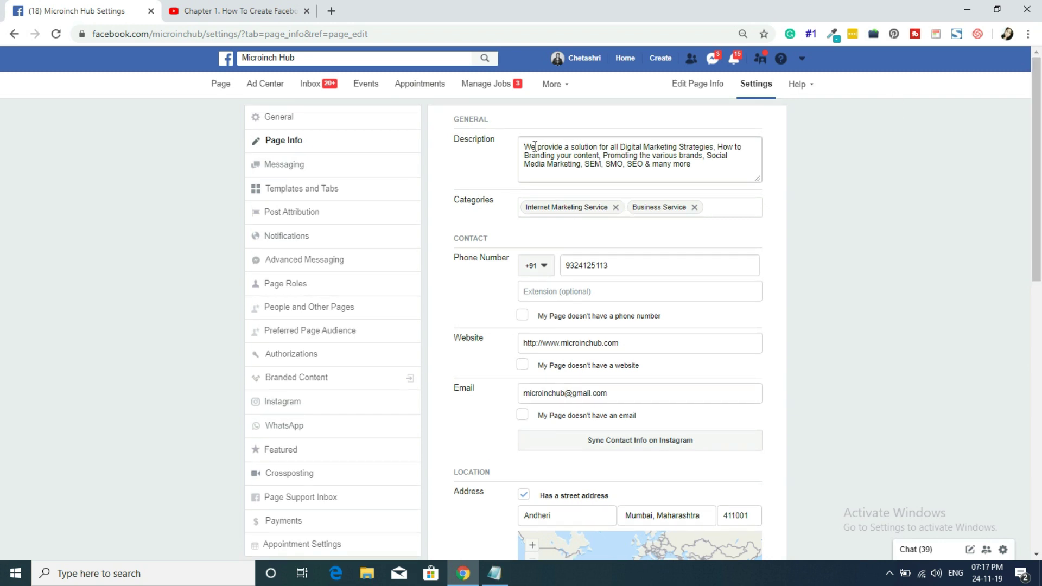
pyautogui.moveTo(522, 145); pyautogui.dragTo(710, 172)
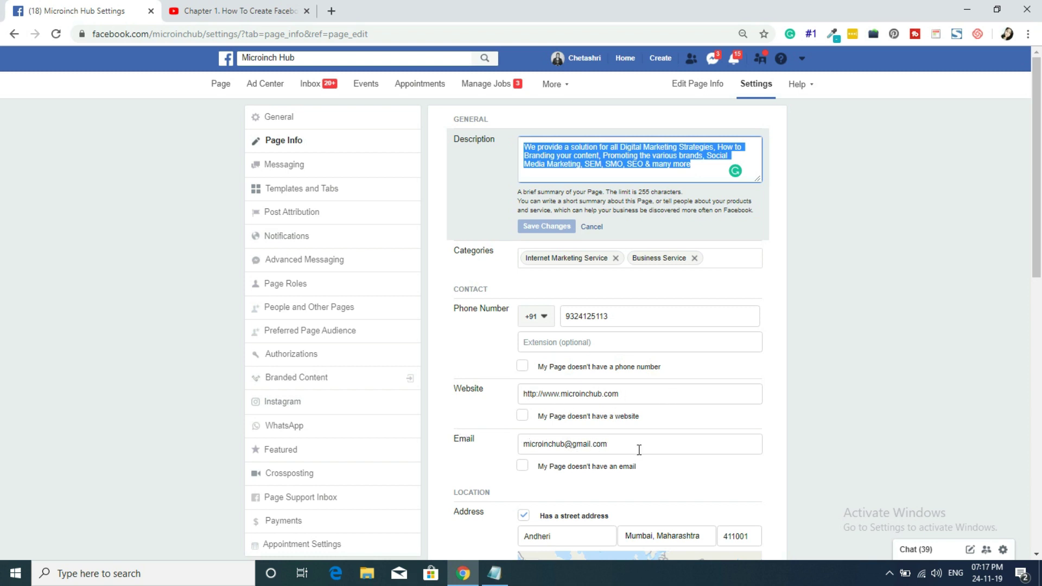
# Replace the Page Info email with the Page's new contact email address and save it
pyautogui.click(567, 443)
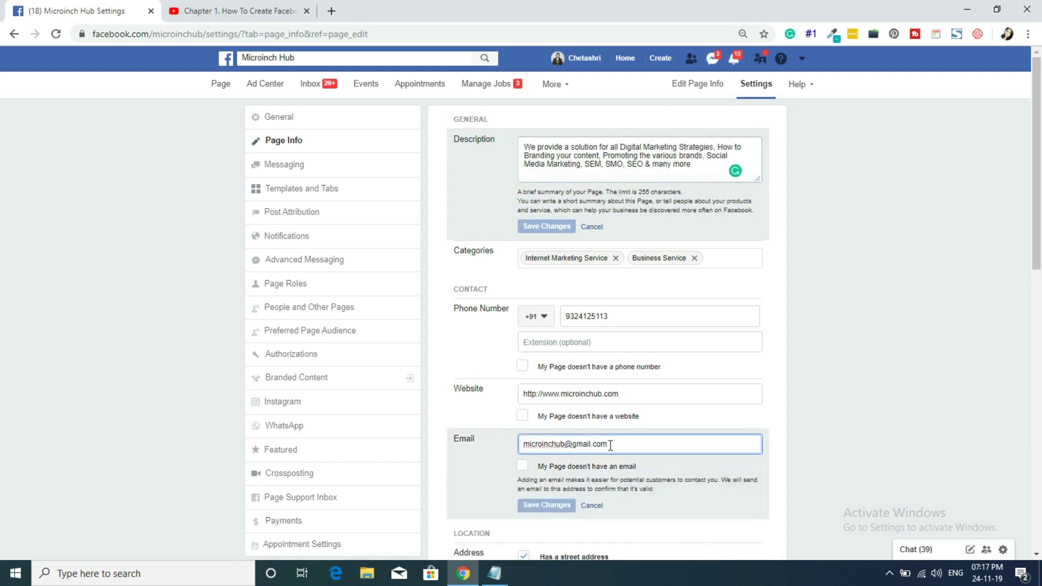
pyautogui.press('BackSpace')
pyautogui.press('BackSpace')
pyautogui.press('BackSpace')
pyautogui.press('BackSpace')
pyautogui.press('BackSpace')
pyautogui.press('BackSpace')
pyautogui.press('BackSpace')
pyautogui.press('BackSpace')
pyautogui.press('BackSpace')
pyautogui.press('BackSpace')
pyautogui.press('BackSpace')
pyautogui.press('BackSpace')
pyautogui.press('BackSpace')
pyautogui.press('BackSpace')
pyautogui.press('BackSpace')
pyautogui.press('BackSpace')
pyautogui.press('BackSpace')
pyautogui.press('BackSpace')
pyautogui.press('BackSpace')
pyautogui.press('BackSpace')
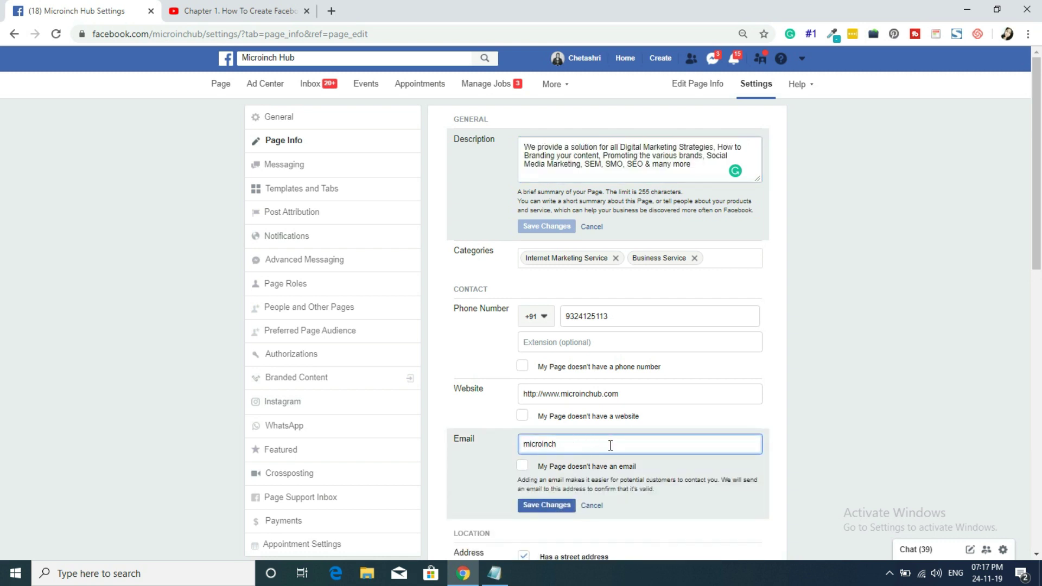
pyautogui.click(559, 508)
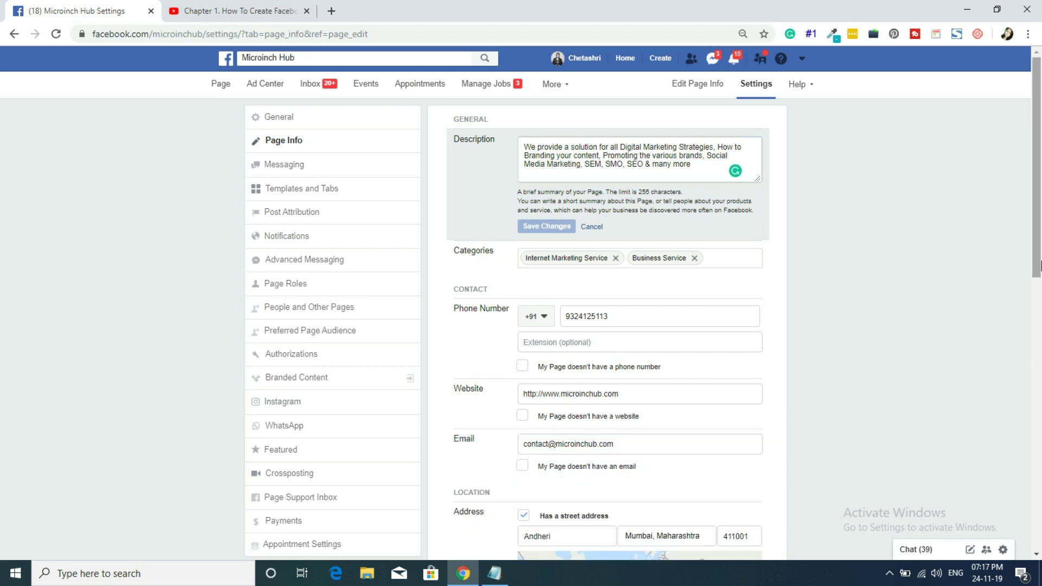
pyautogui.moveTo(1039, 250); pyautogui.dragTo(1039, 392)
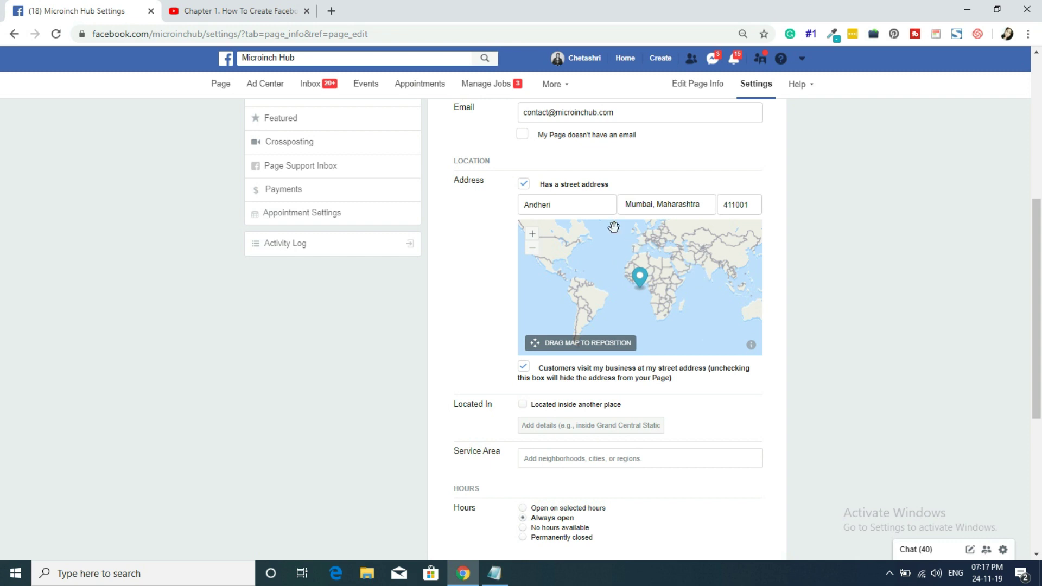
# Enter the new street address for the business and adjust the map pin location
pyautogui.click(572, 206)
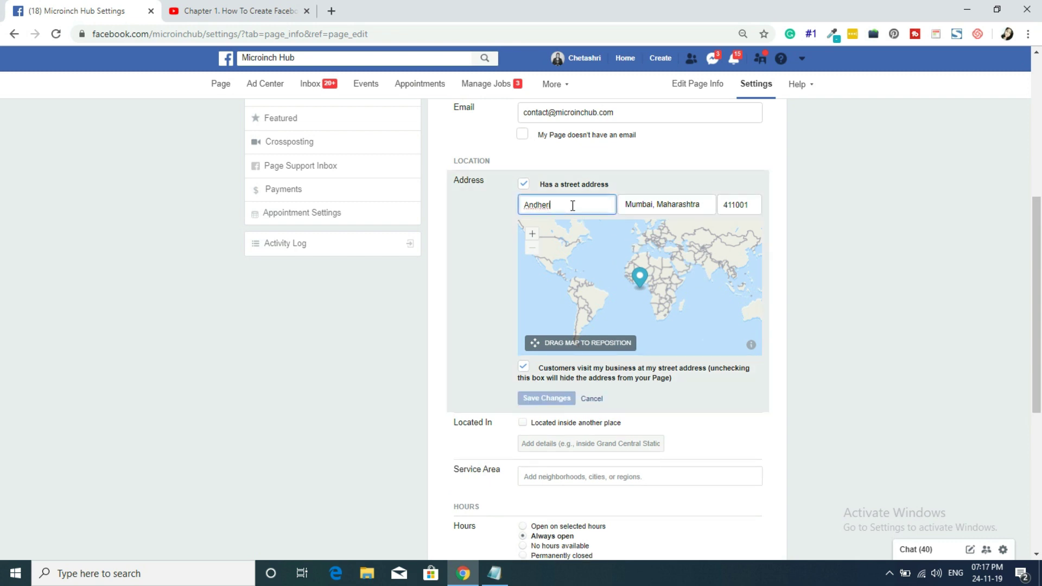
pyautogui.press('BackSpace')
pyautogui.press('BackSpace')
pyautogui.press('BackSpace')
pyautogui.press('BackSpace')
pyautogui.press('BackSpace')
pyautogui.press('BackSpace')
pyautogui.press('BackSpace')
pyautogui.write('M')
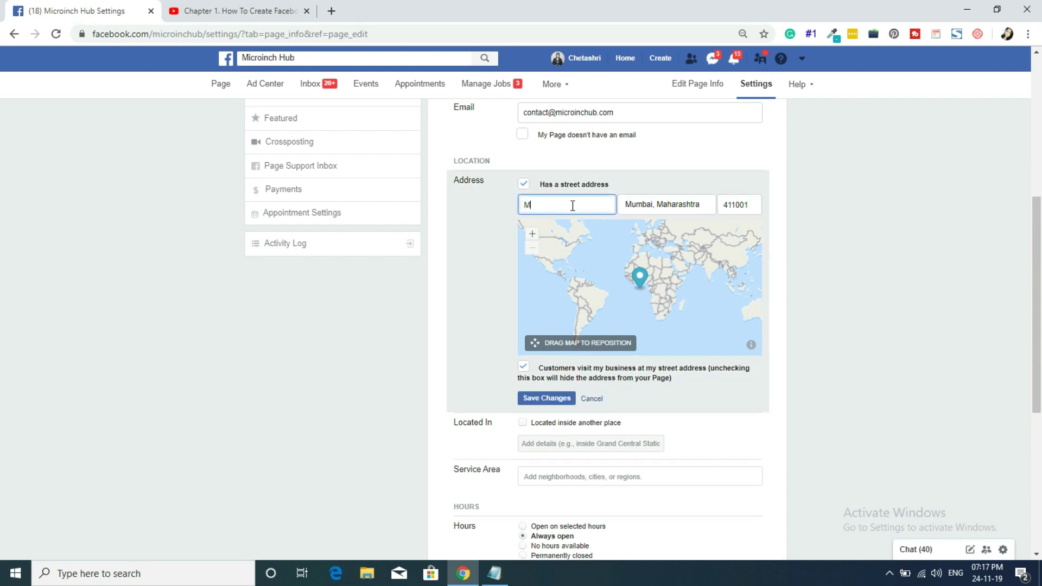
pyautogui.write('icroinch Hub Pvt Ltd')
pyautogui.press('Return')
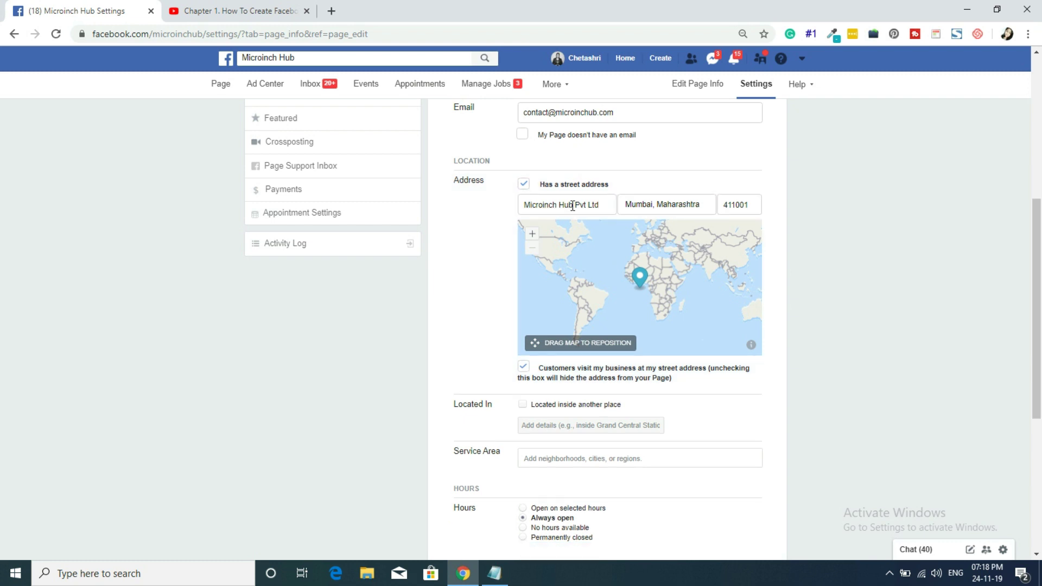
pyautogui.click(641, 279)
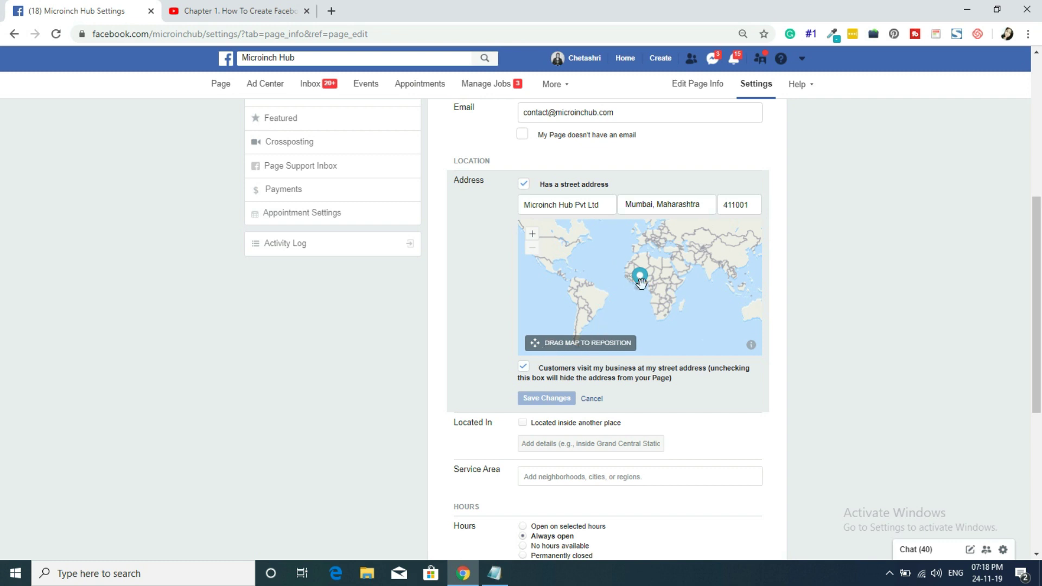
pyautogui.moveTo(692, 316); pyautogui.dragTo(657, 324)
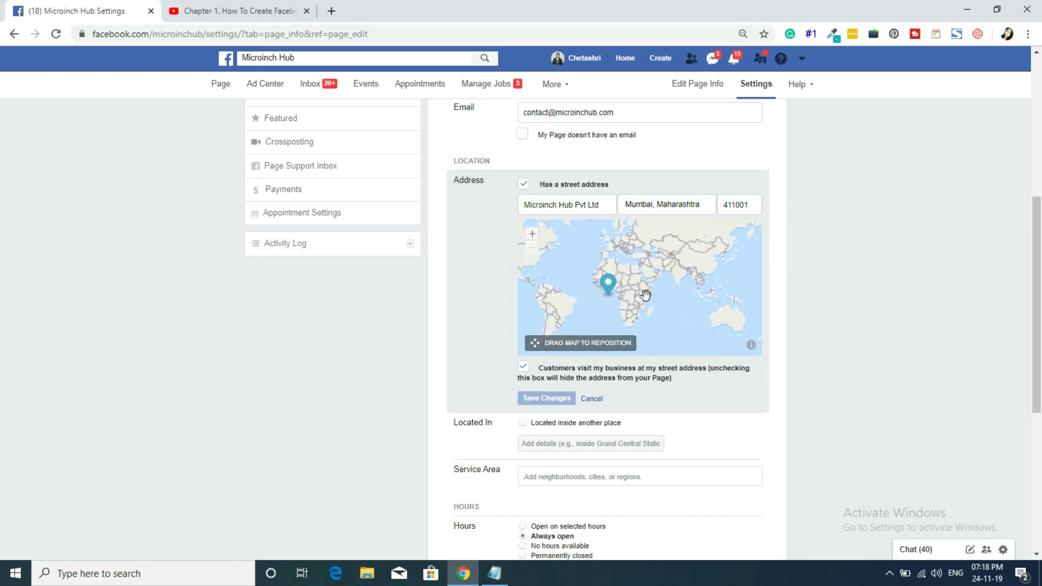
# Add the locality to the street address, hide it from the Page, and save
pyautogui.click(601, 202)
pyautogui.moveTo(601, 202); pyautogui.dragTo(470, 212)
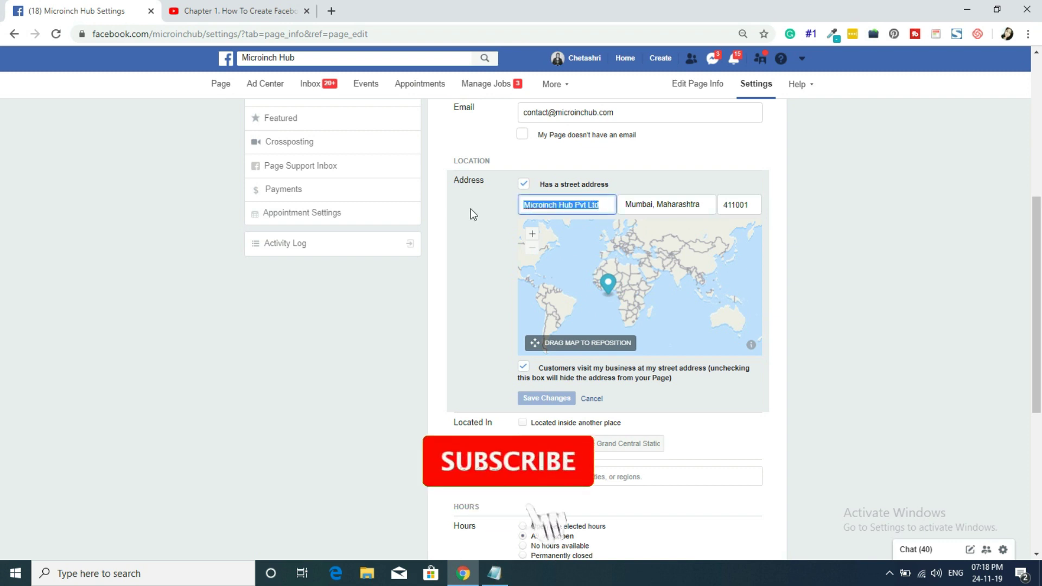
pyautogui.write('Malad')
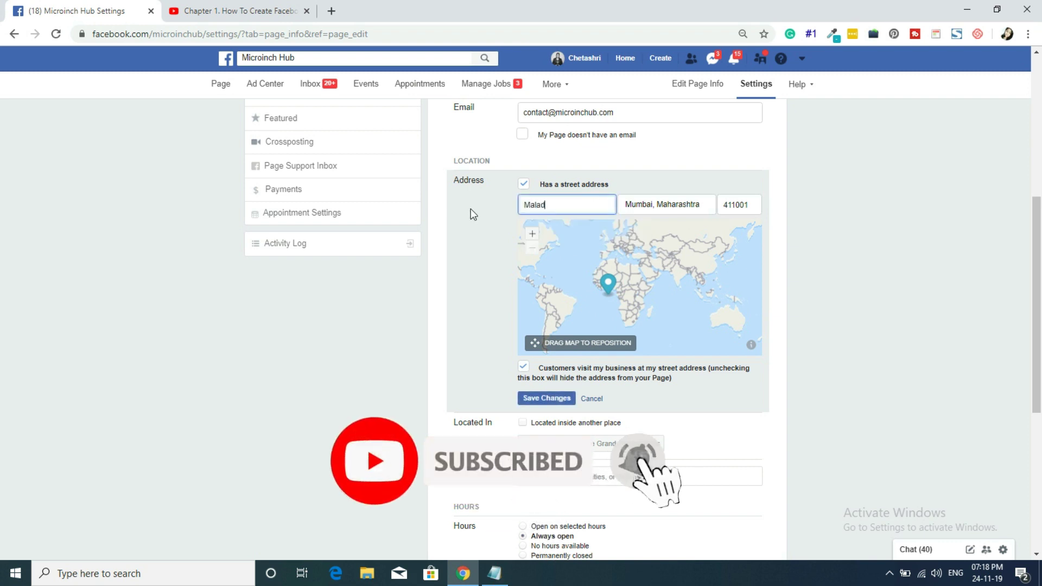
pyautogui.write(' West')
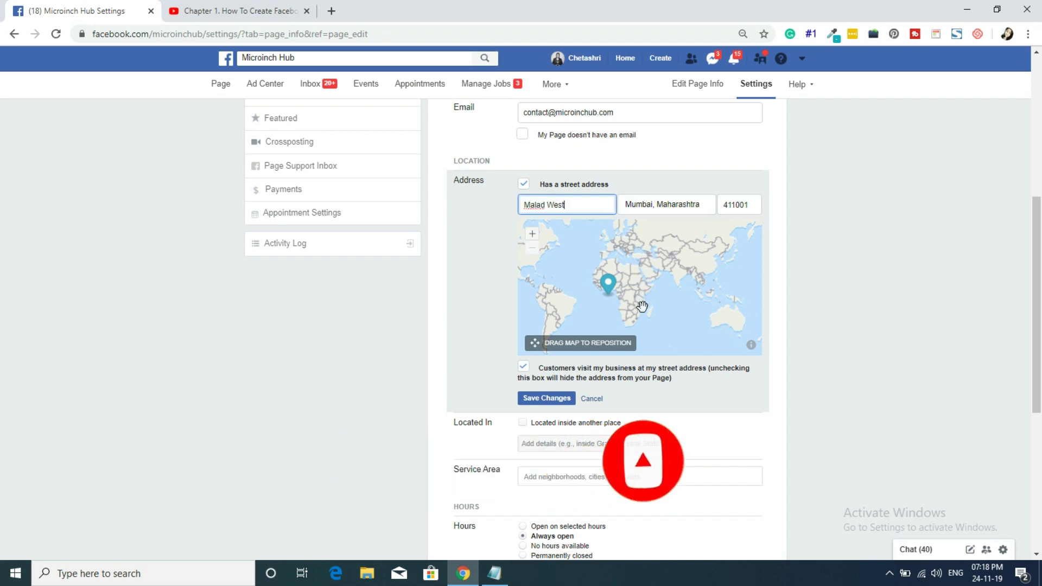
pyautogui.click(633, 283)
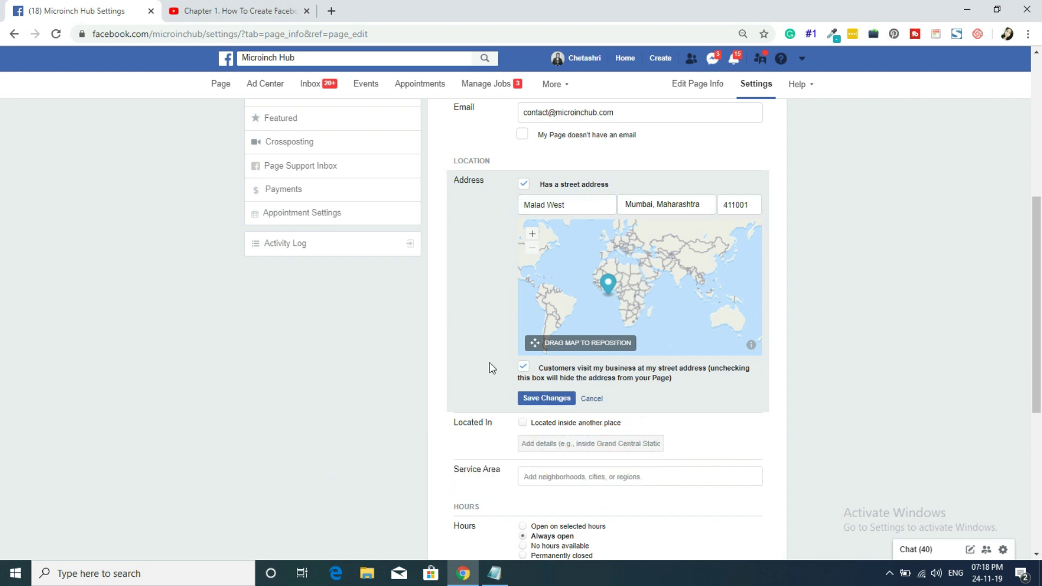
pyautogui.click(523, 368)
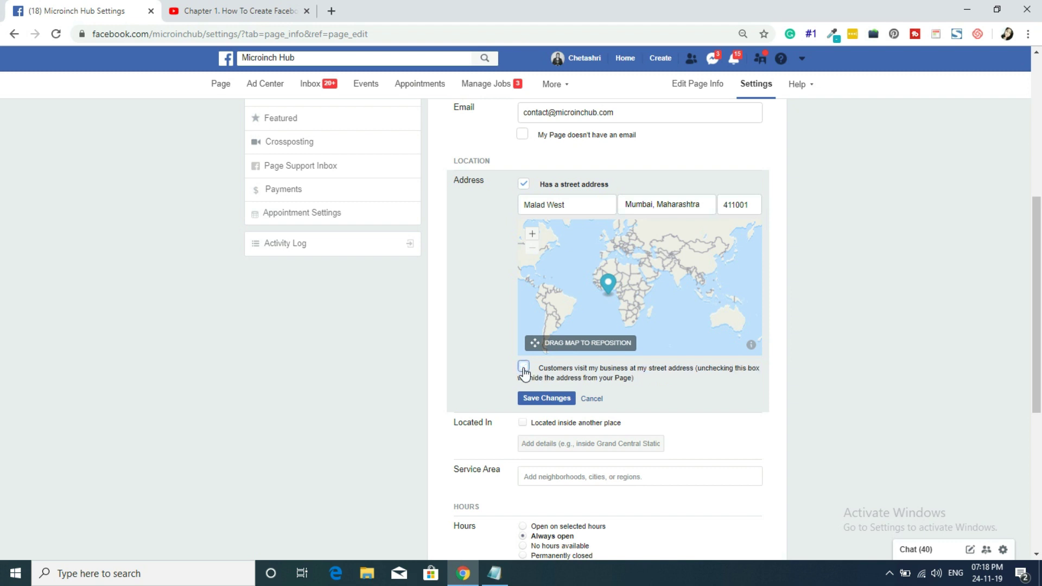
pyautogui.click(545, 399)
# Replace the old postcode with the corrected one and save
pyautogui.click(749, 205)
pyautogui.press('BackSpace')
pyautogui.press('BackSpace')
pyautogui.press('BackSpace')
pyautogui.press('BackSpace')
pyautogui.press('BackSpace')
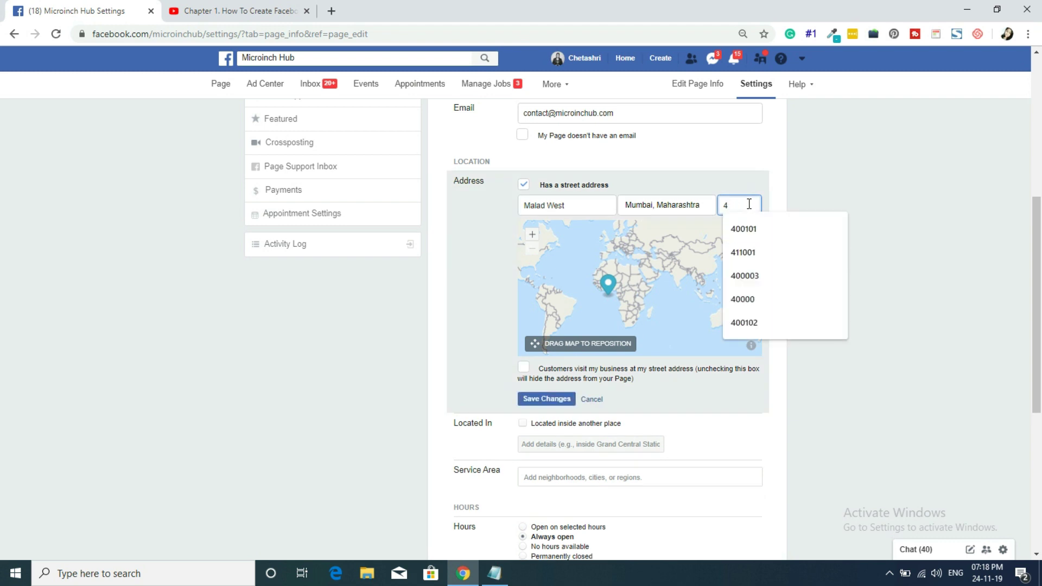
pyautogui.write('000')
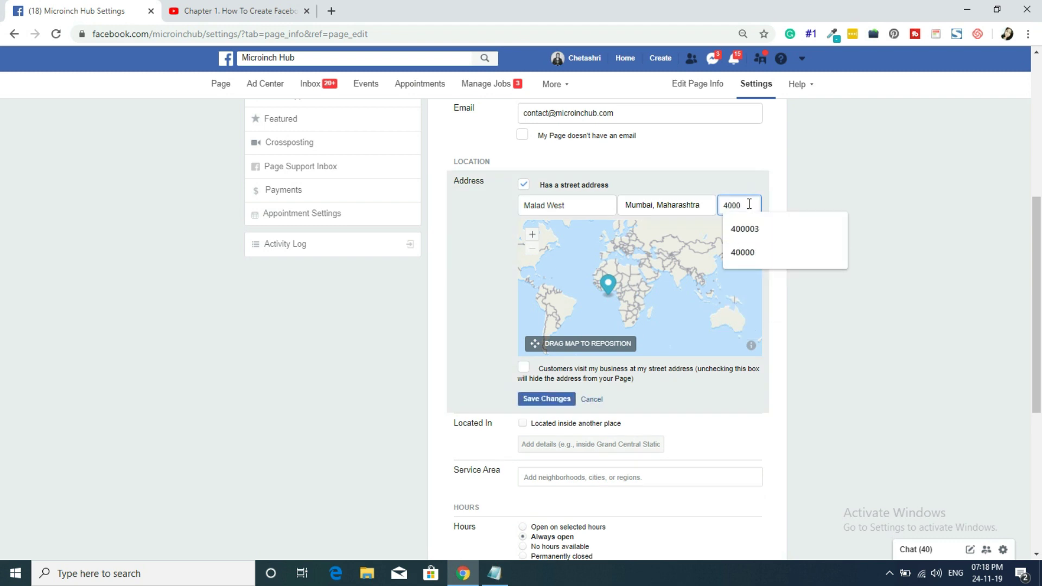
pyautogui.write('64')
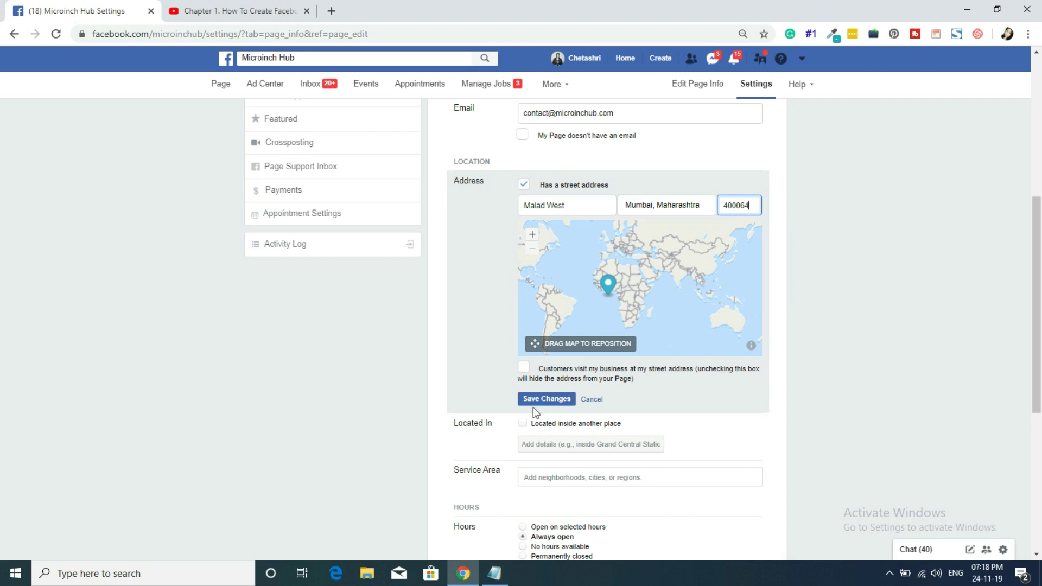
pyautogui.click(539, 400)
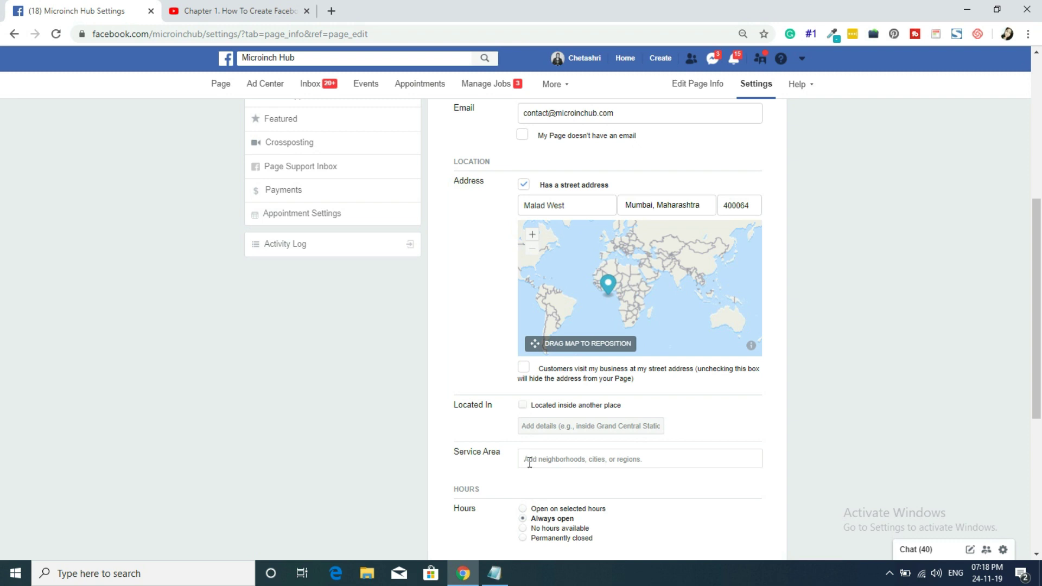
pyautogui.click(531, 428)
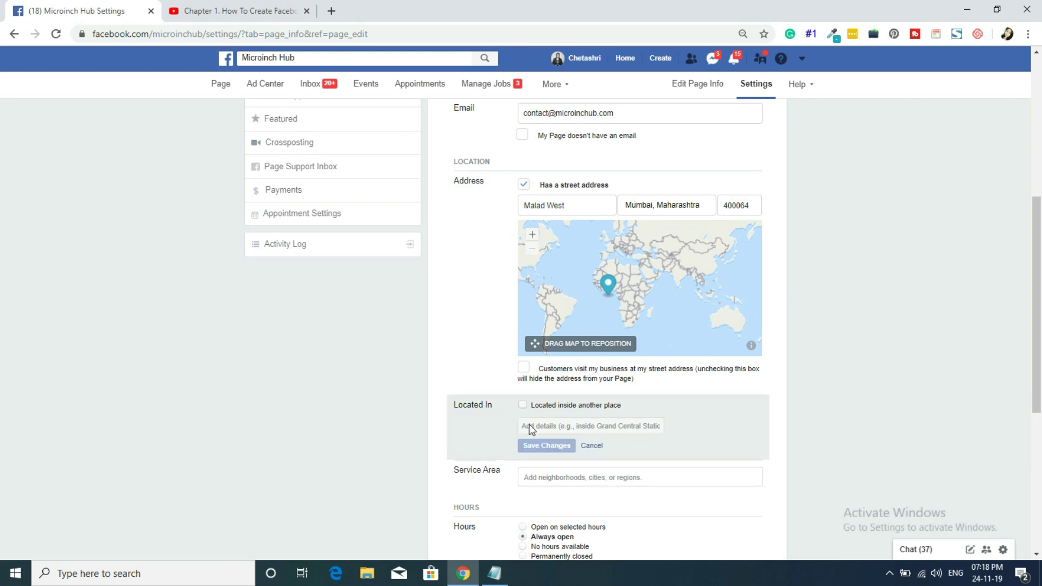
pyautogui.moveTo(1039, 253); pyautogui.dragTo(1039, 339)
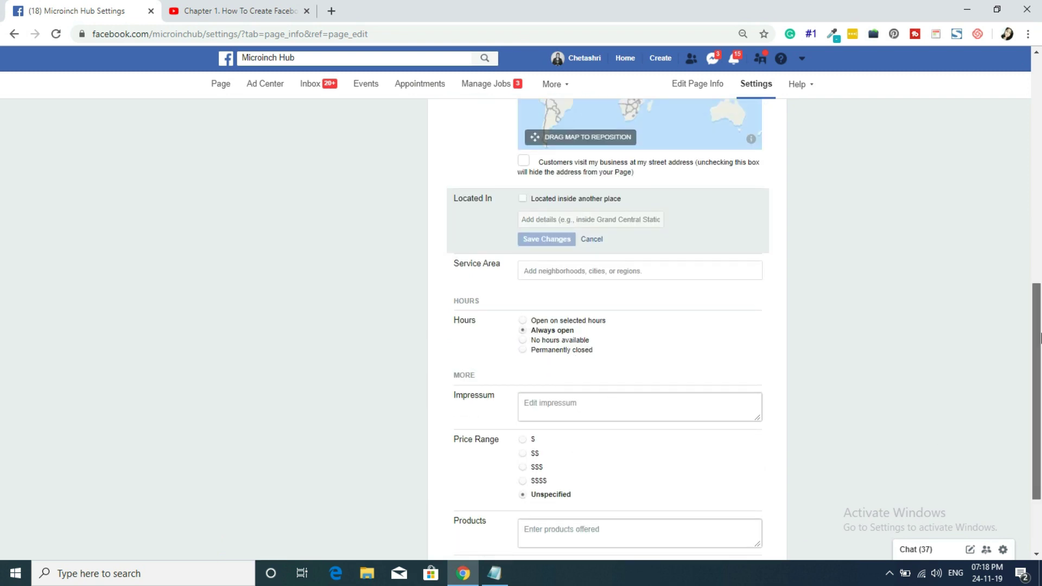
pyautogui.moveTo(1040, 334); pyautogui.dragTo(1041, 437)
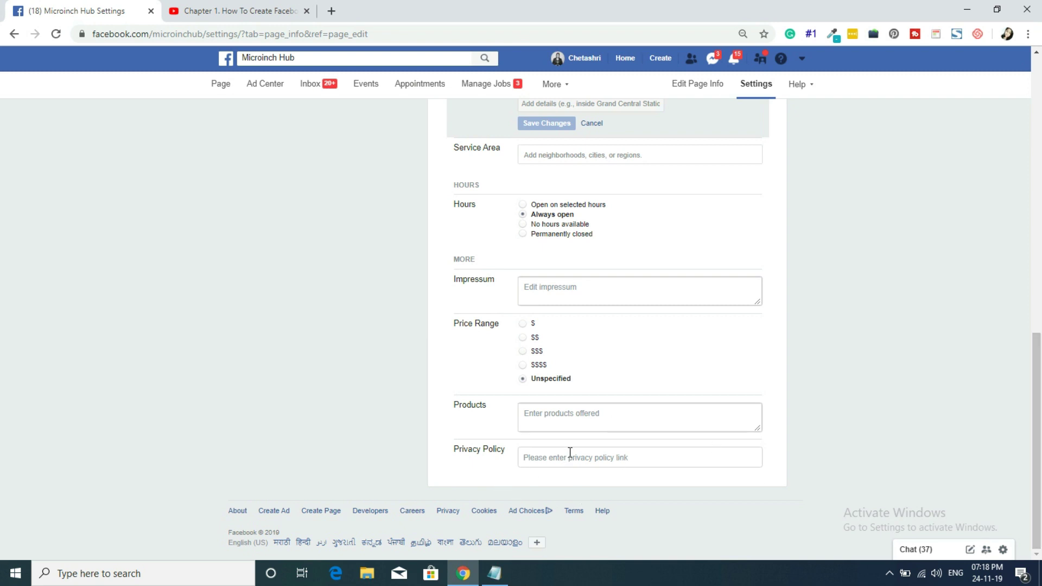
pyautogui.moveTo(1038, 443); pyautogui.dragTo(1040, 163)
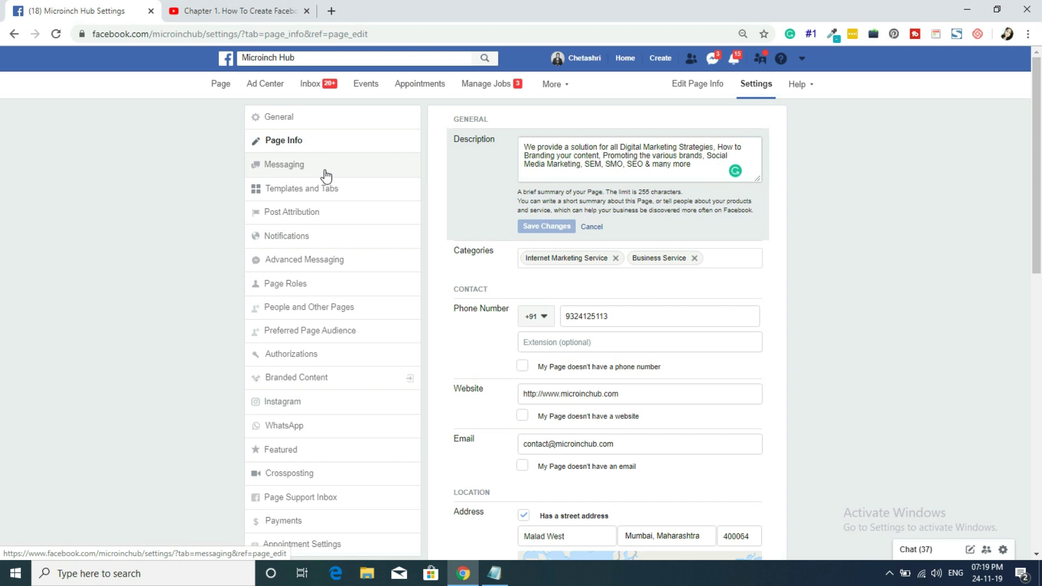
# Go to Templates and Tabs and bring up the template list for Current Template
pyautogui.click(292, 192)
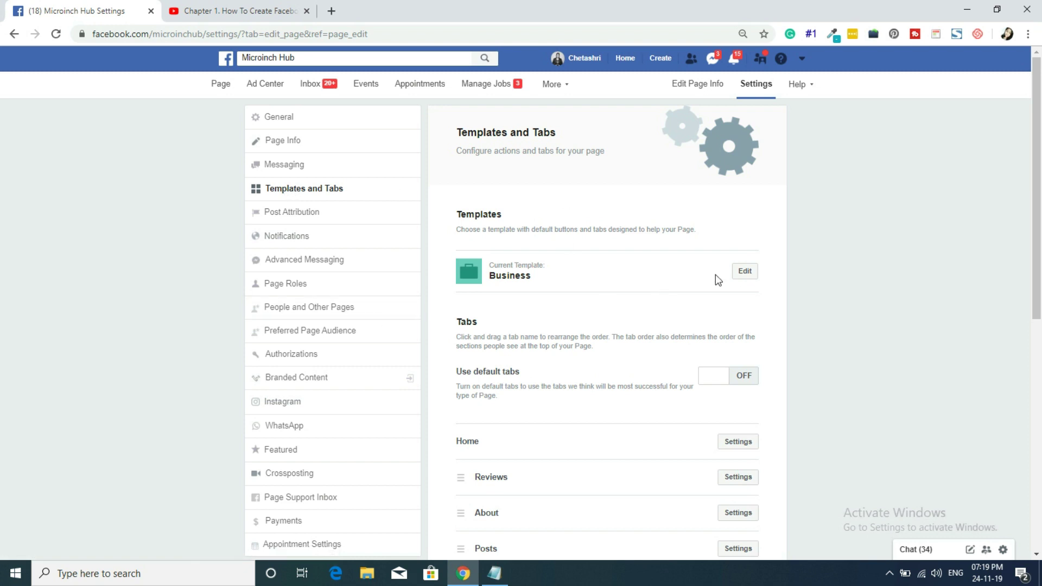
pyautogui.click(741, 271)
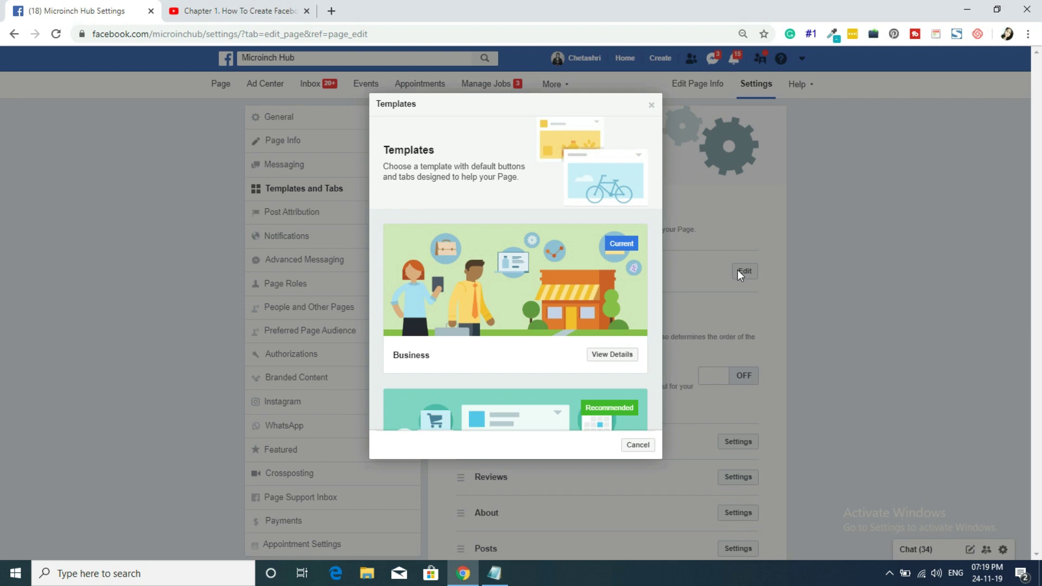
# Scroll through all the available page templates, then close the list with Business still current
pyautogui.click(652, 106)
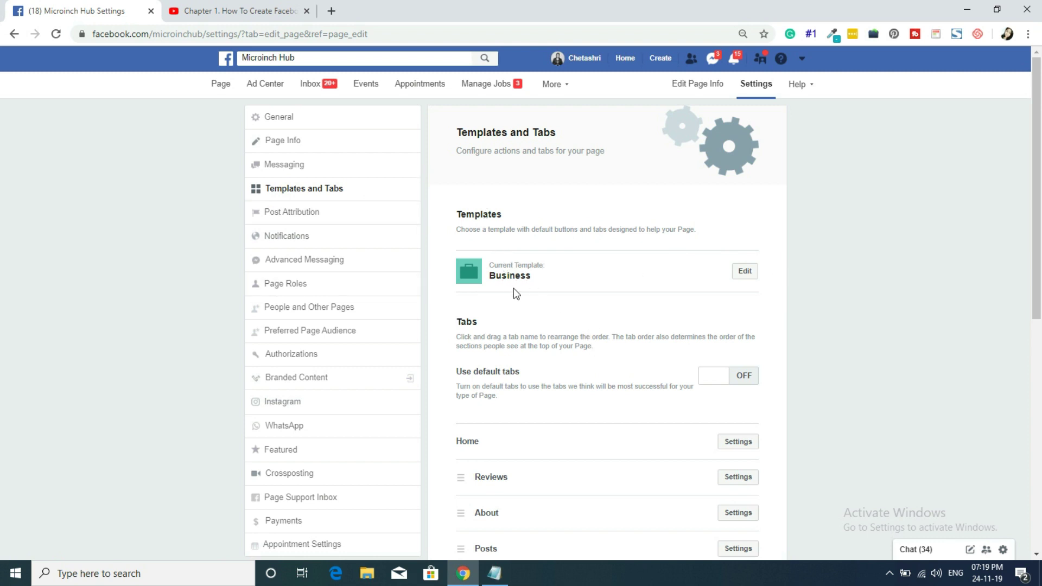
pyautogui.click(751, 271)
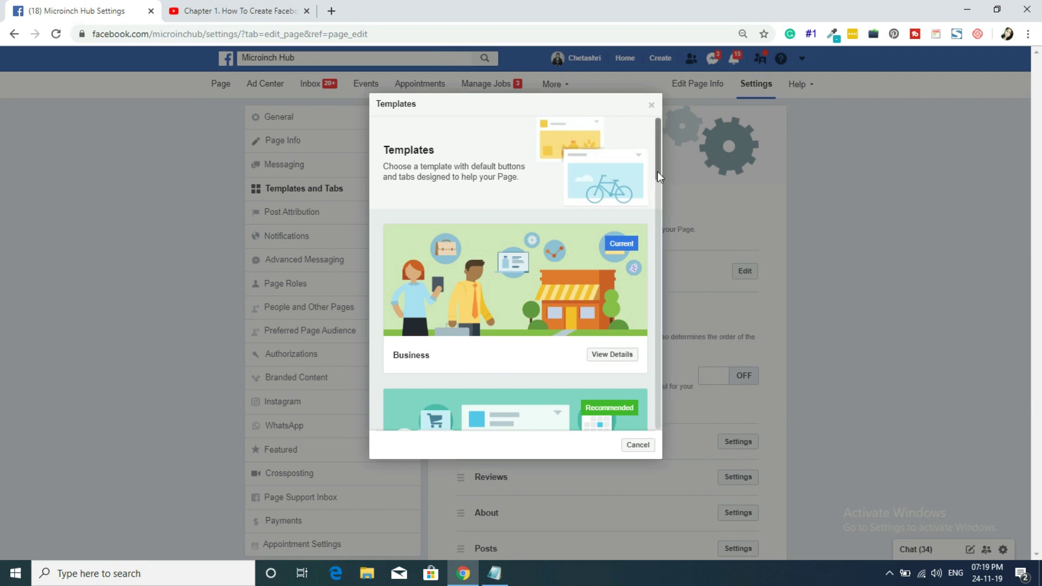
pyautogui.moveTo(656, 172); pyautogui.dragTo(656, 257)
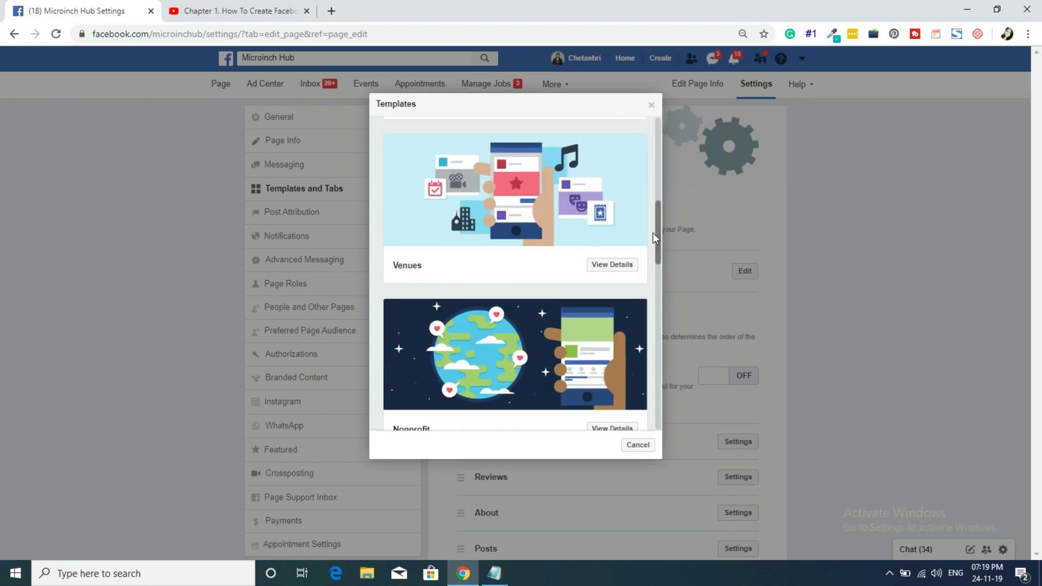
pyautogui.moveTo(657, 227); pyautogui.dragTo(658, 255)
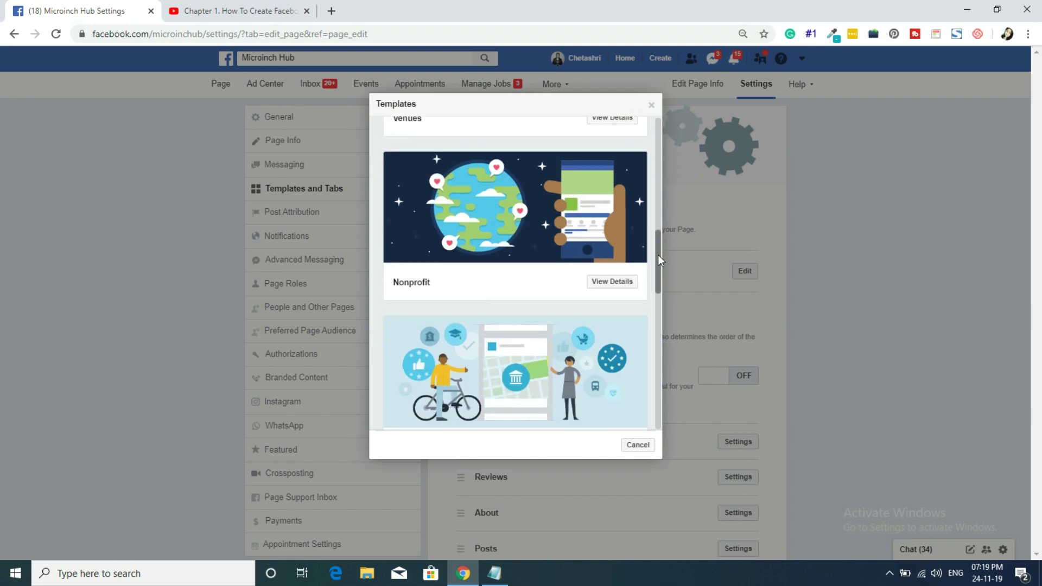
pyautogui.moveTo(660, 272); pyautogui.dragTo(660, 299)
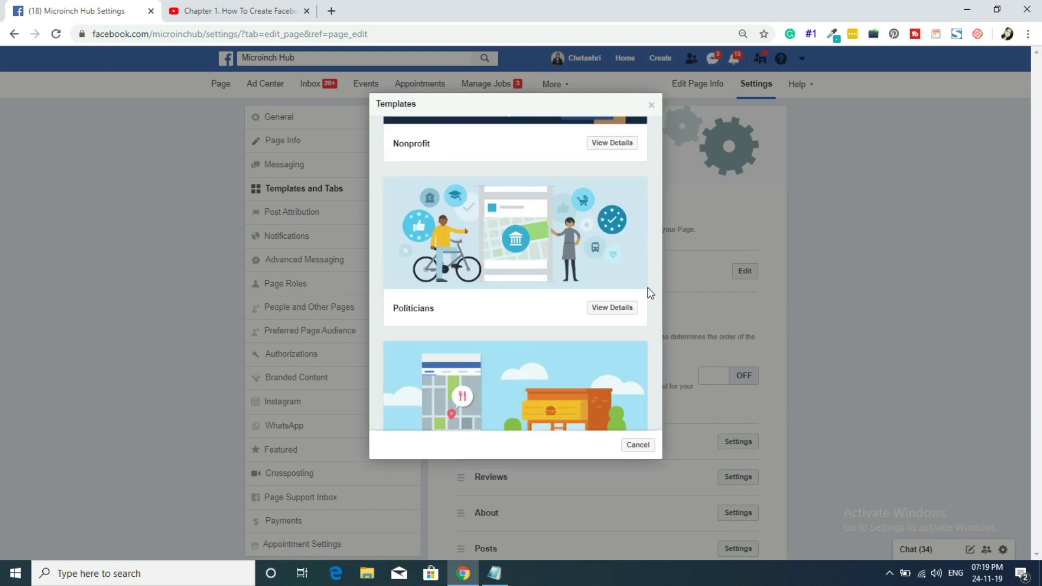
pyautogui.moveTo(656, 293); pyautogui.dragTo(658, 319)
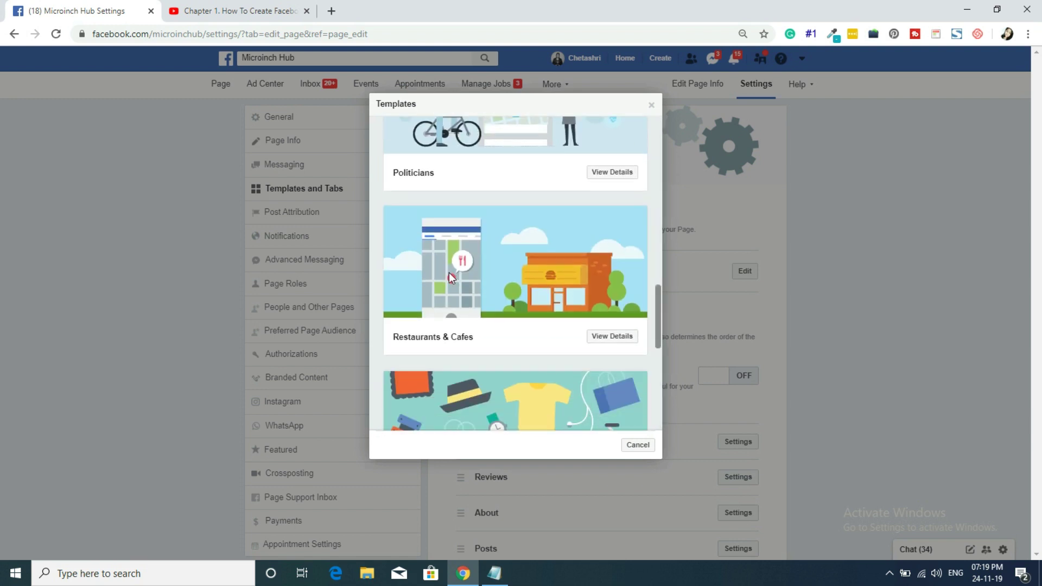
pyautogui.moveTo(660, 307); pyautogui.dragTo(652, 399)
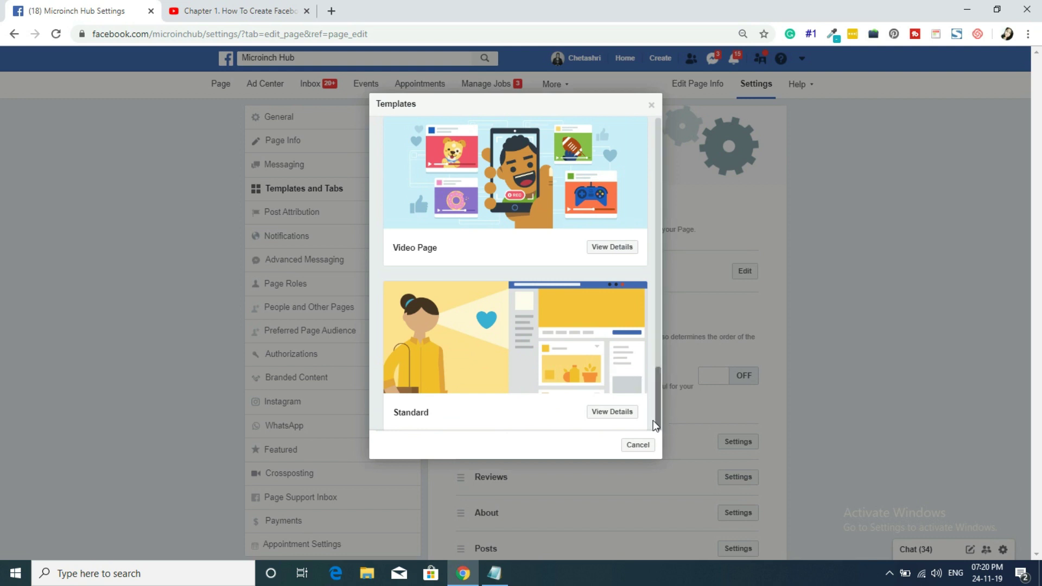
pyautogui.scroll(4, 652, 416)
pyautogui.moveTo(658, 356); pyautogui.dragTo(670, 125)
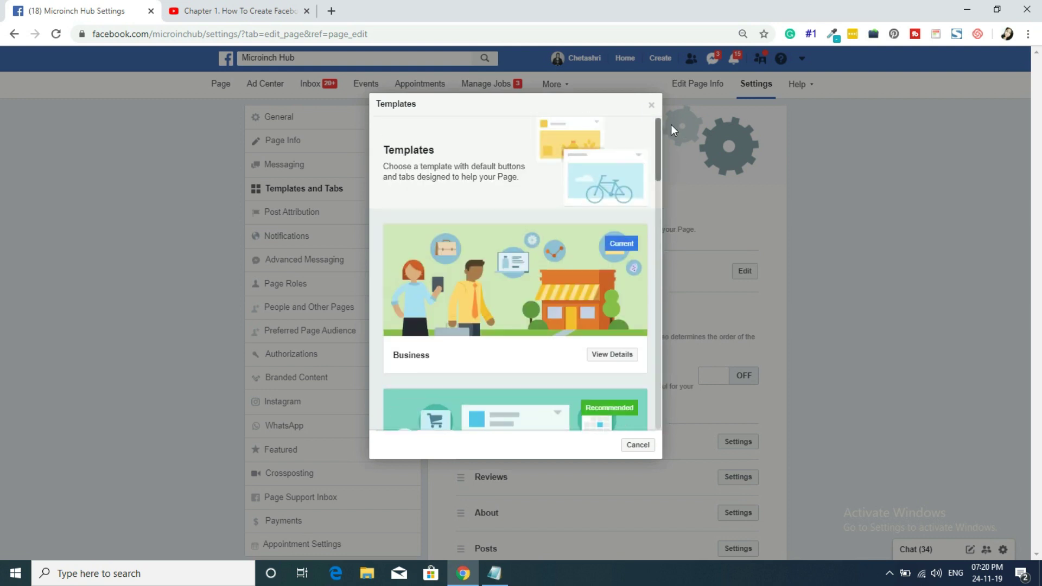
pyautogui.click(653, 103)
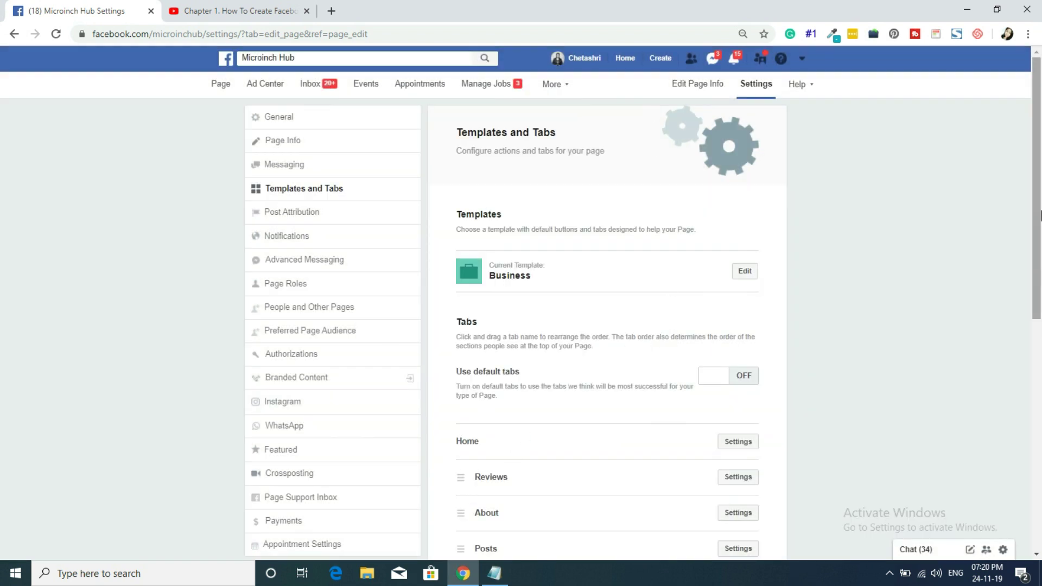
# Preview the Microinch Hub Page in a background tab, then return to the Tabs list settings
pyautogui.click(1038, 332)
pyautogui.moveTo(1041, 336); pyautogui.dragTo(1040, 342)
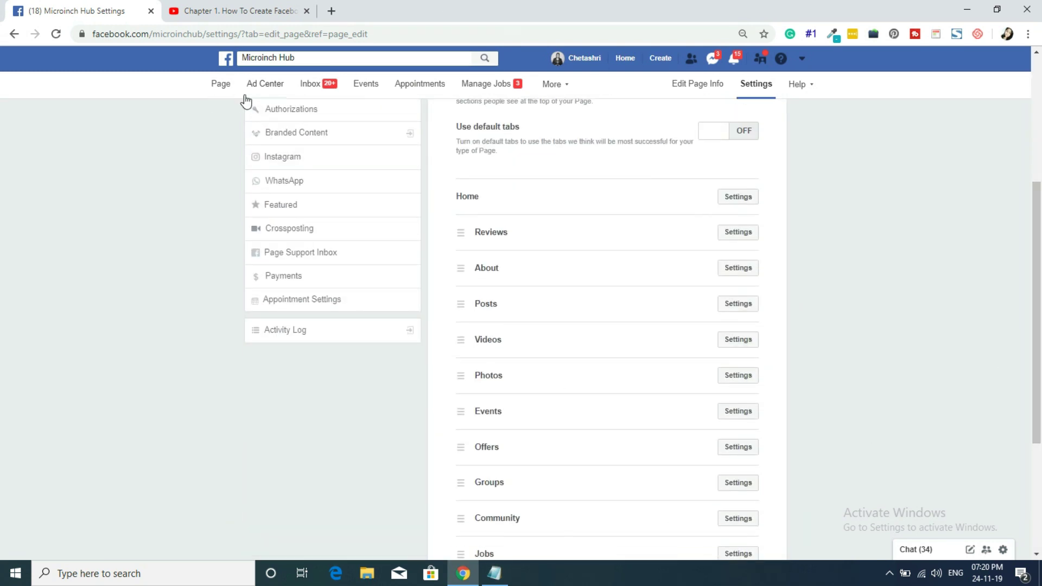
pyautogui.middleClick(220, 87)
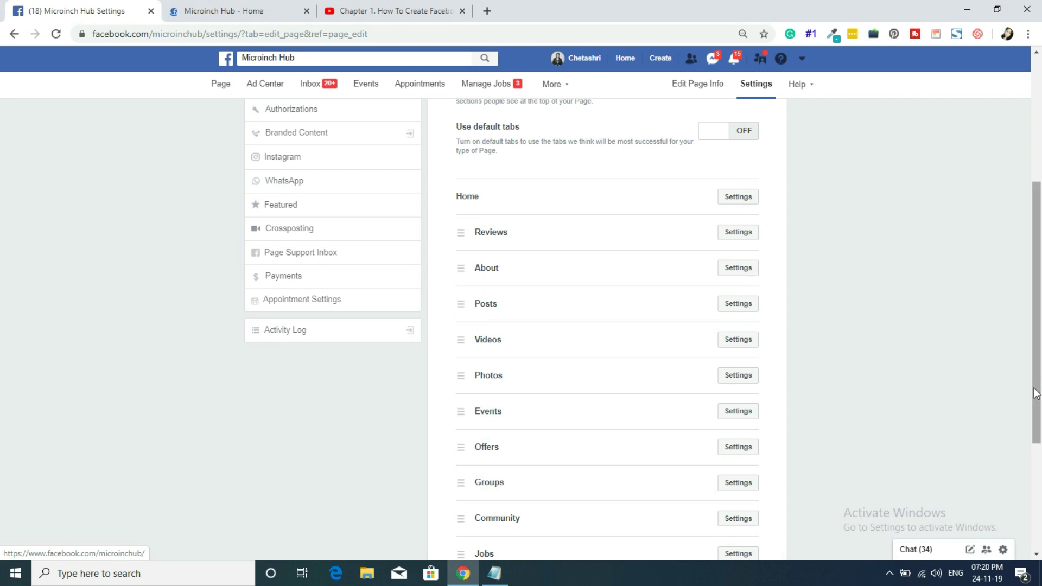
pyautogui.scroll(-3, 1039, 470)
pyautogui.scroll(-1, 1038, 470)
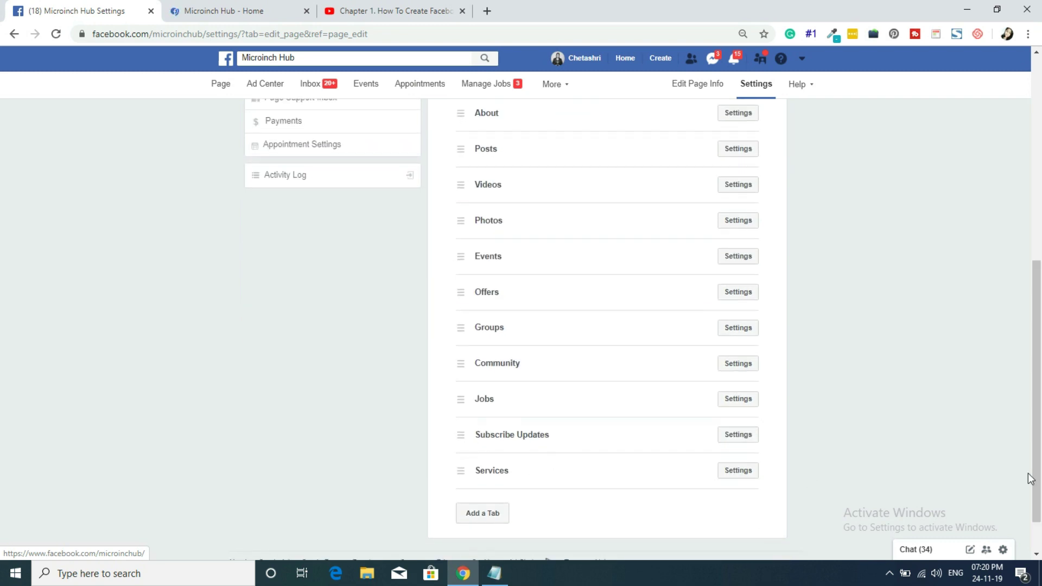
pyautogui.moveTo(1039, 422); pyautogui.dragTo(1041, 280)
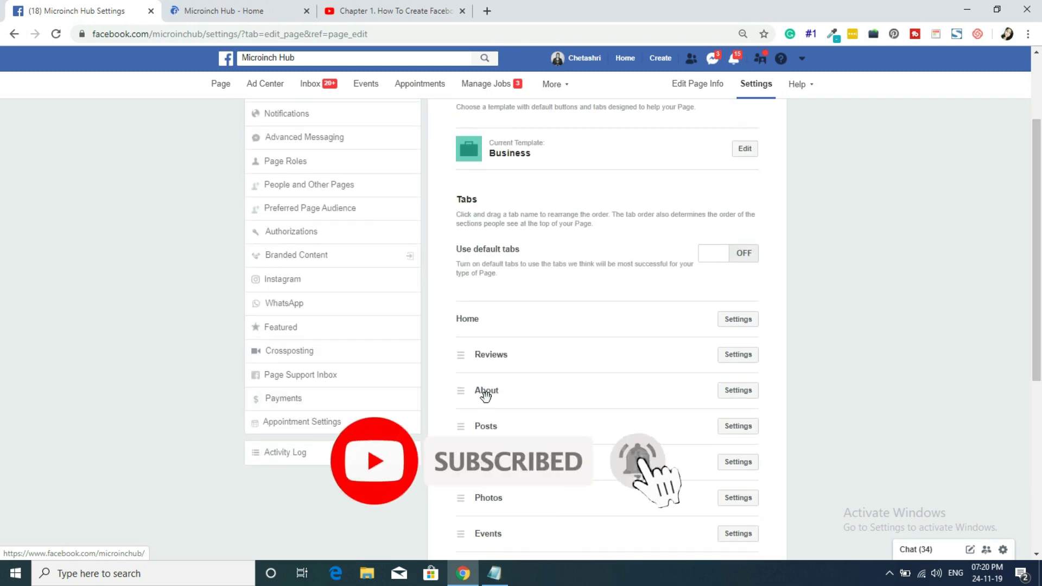
pyautogui.click(255, 9)
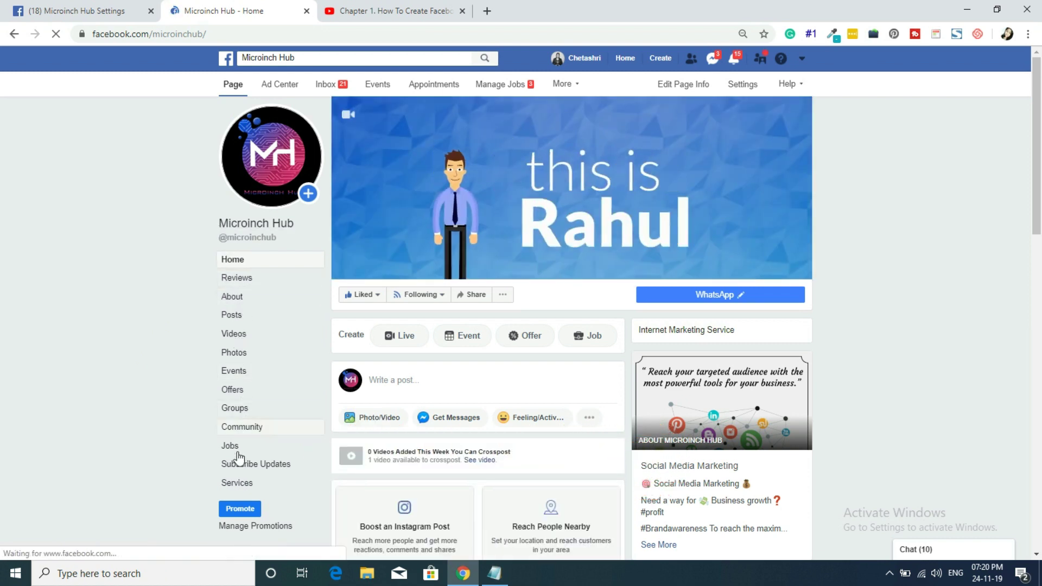
pyautogui.click(77, 16)
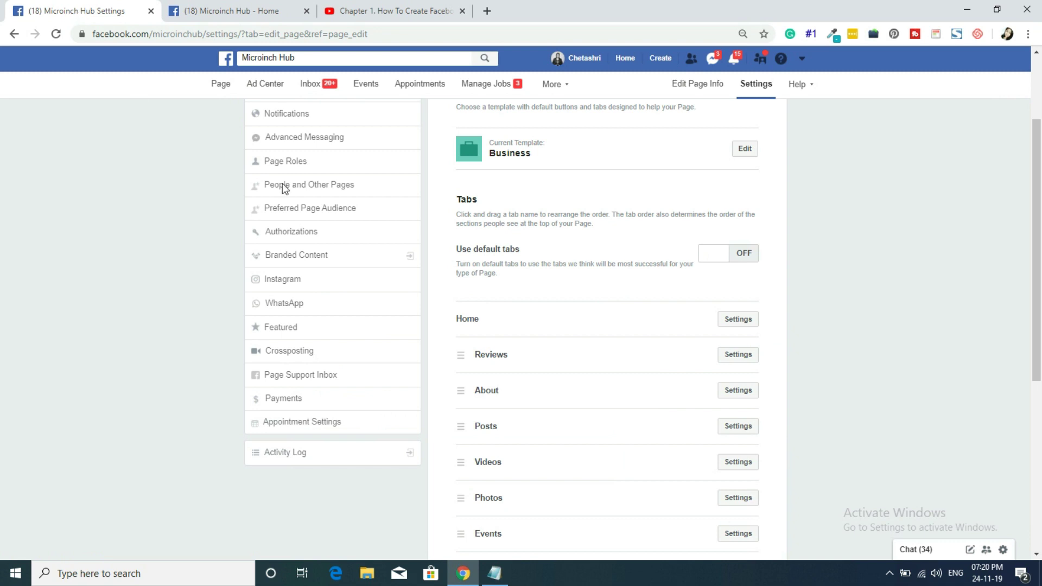
# Move About above Reviews and Jobs up just below Reviews in the Tabs list
pyautogui.moveTo(502, 399); pyautogui.dragTo(497, 361)
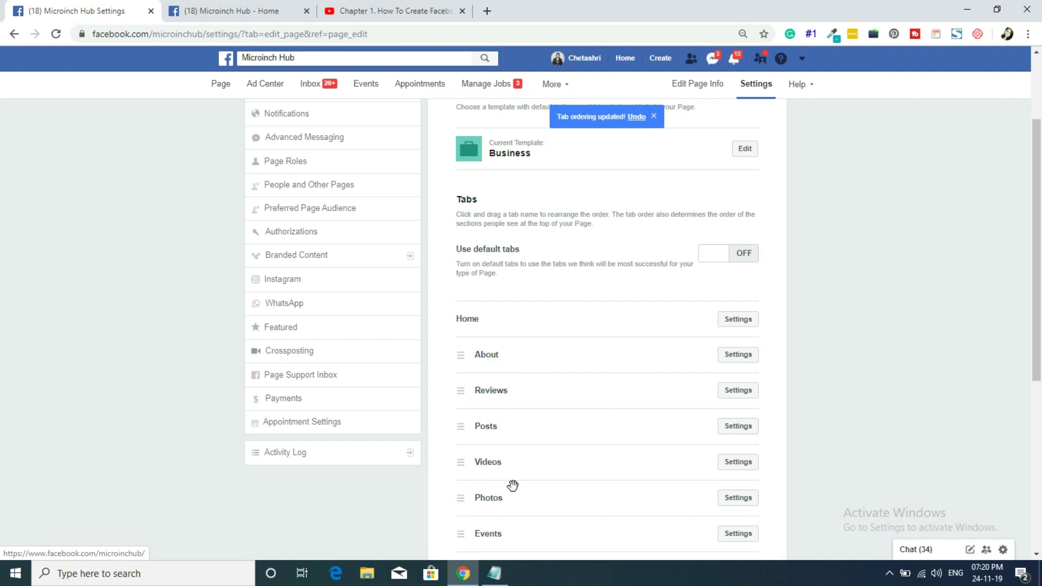
pyautogui.moveTo(1037, 221); pyautogui.dragTo(1036, 314)
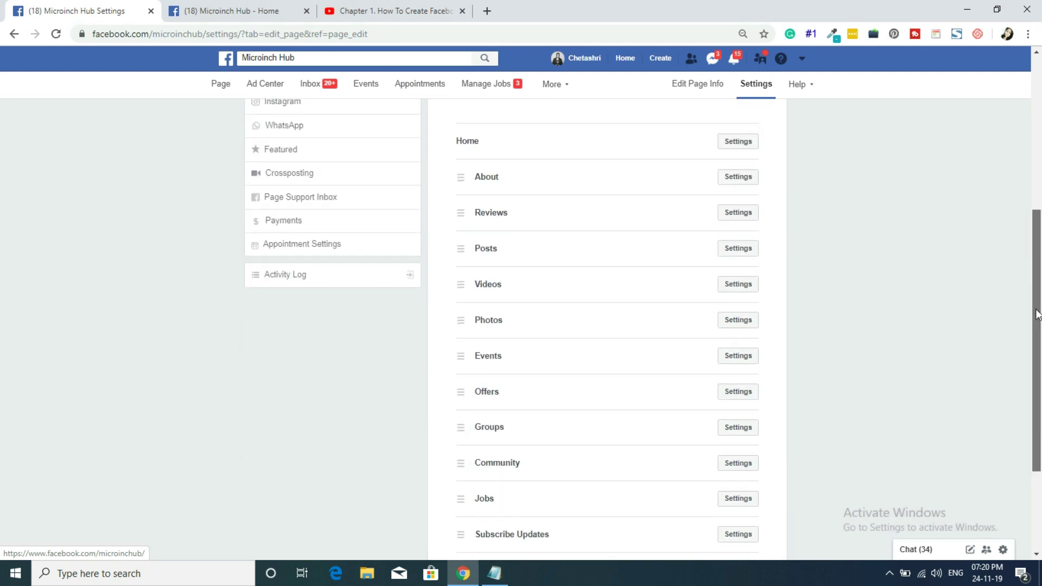
pyautogui.scroll(-2, 1040, 386)
pyautogui.moveTo(1037, 386); pyautogui.dragTo(1023, 318)
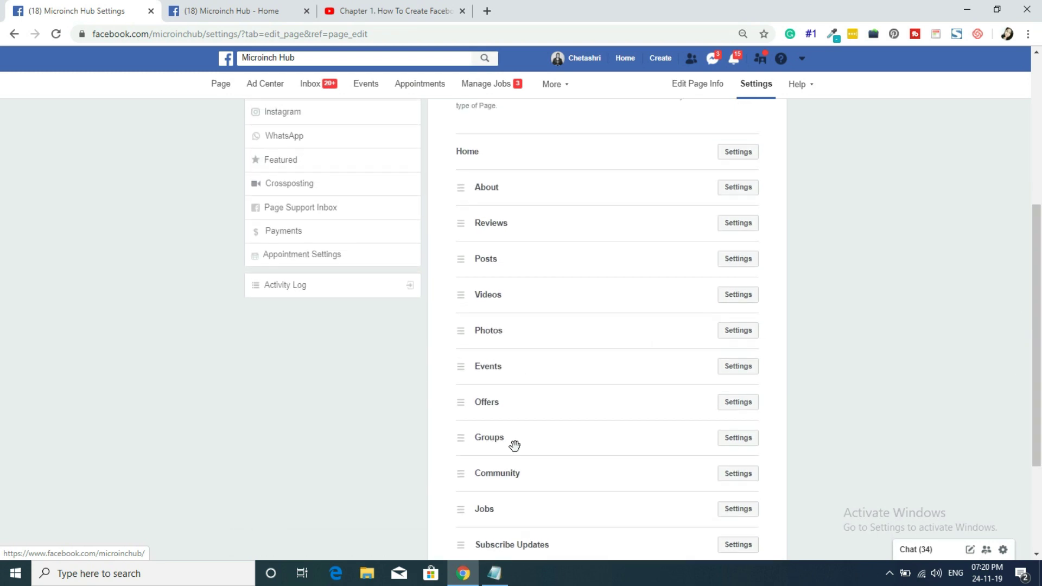
pyautogui.moveTo(521, 510); pyautogui.dragTo(516, 261)
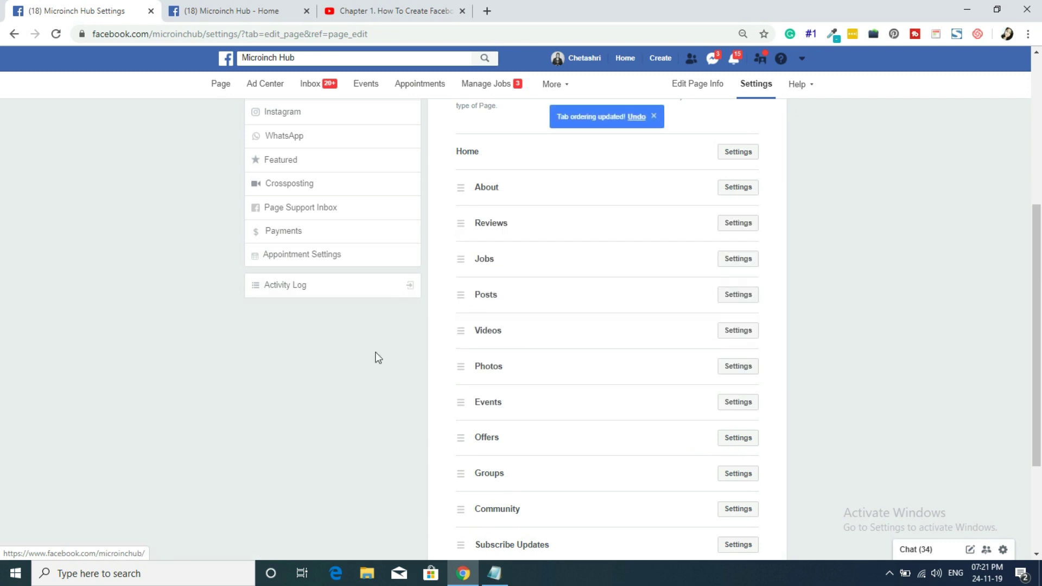
pyautogui.scroll(3, 1037, 290)
pyautogui.scroll(-2, 1039, 288)
pyautogui.moveTo(1039, 288); pyautogui.dragTo(1032, 413)
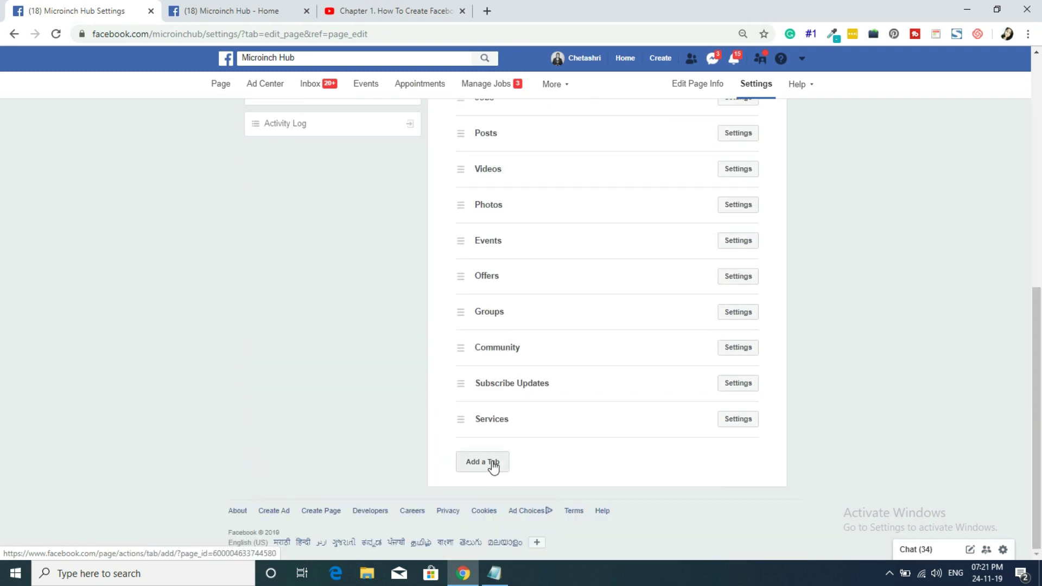
pyautogui.moveTo(1036, 413); pyautogui.dragTo(1039, 196)
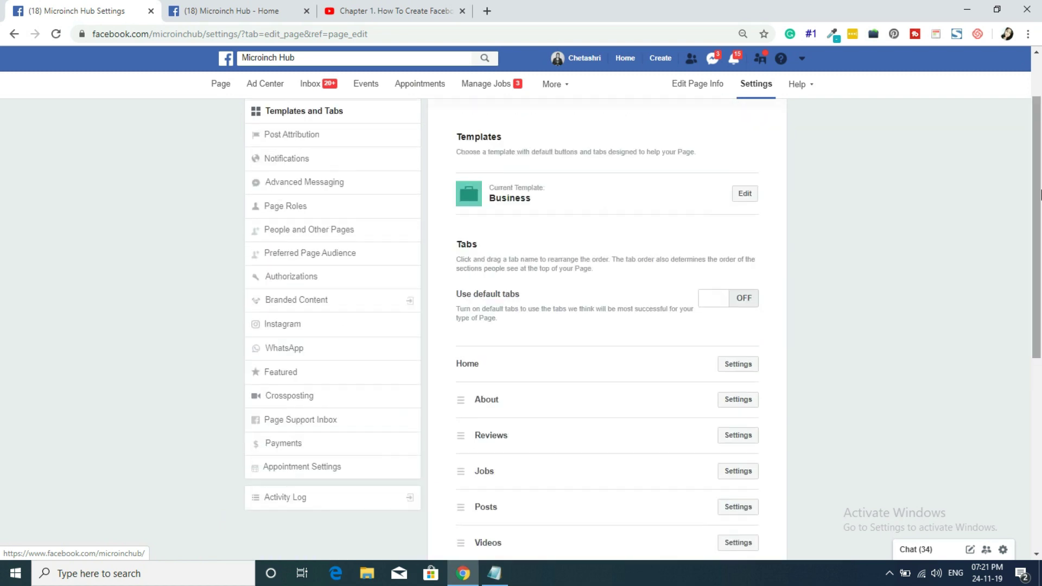
# Reload the Page tab to confirm the new tab order, then return to Settings
pyautogui.click(233, 11)
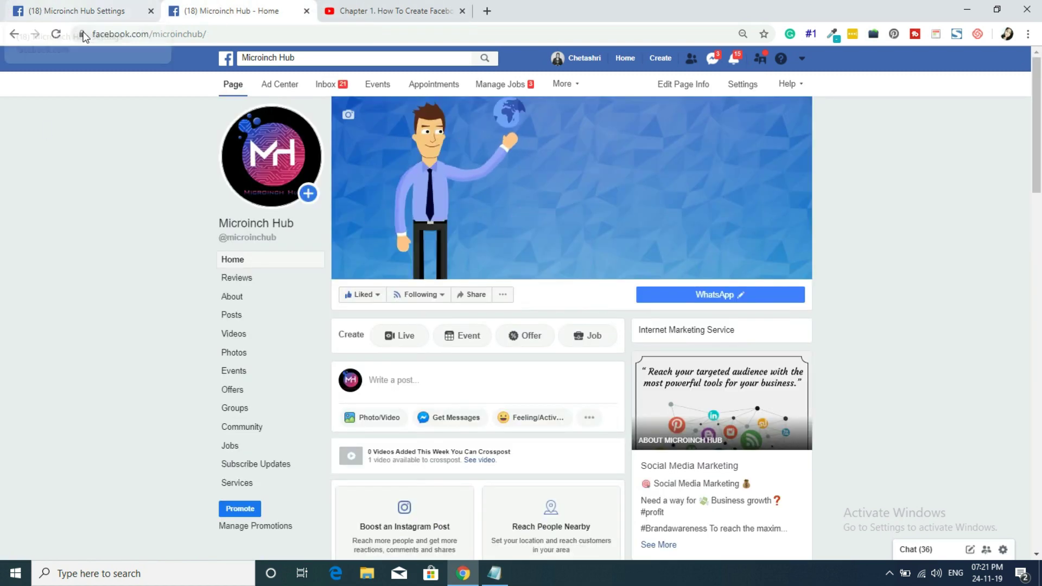
pyautogui.click(55, 36)
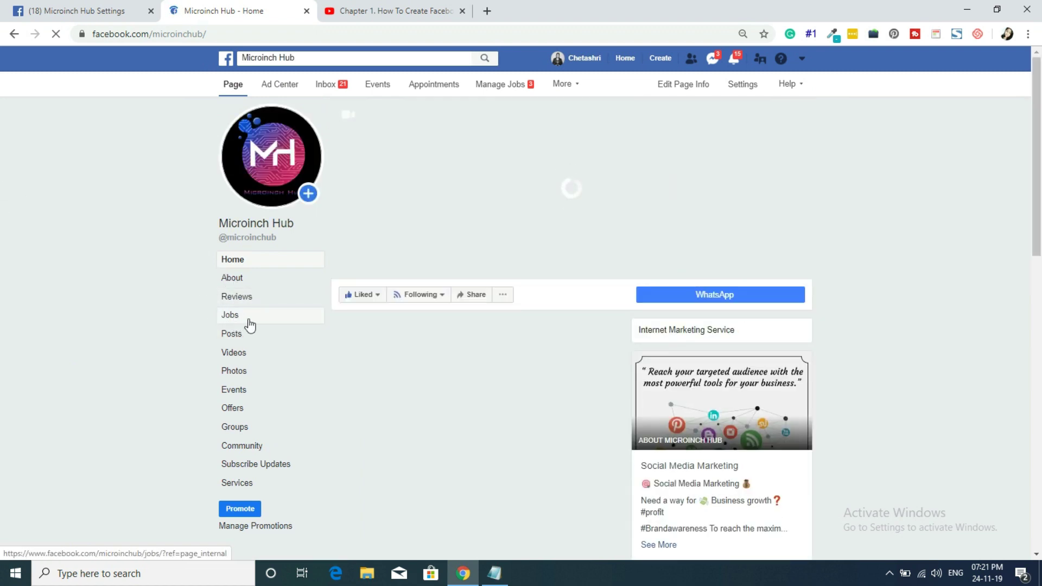
pyautogui.click(83, 11)
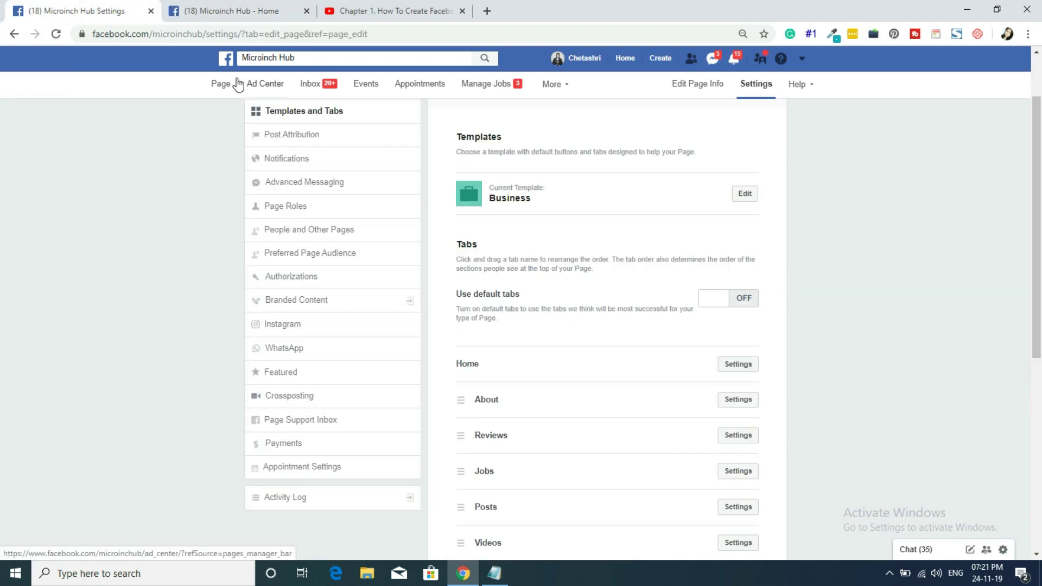
pyautogui.moveTo(1036, 302); pyautogui.dragTo(1041, 259)
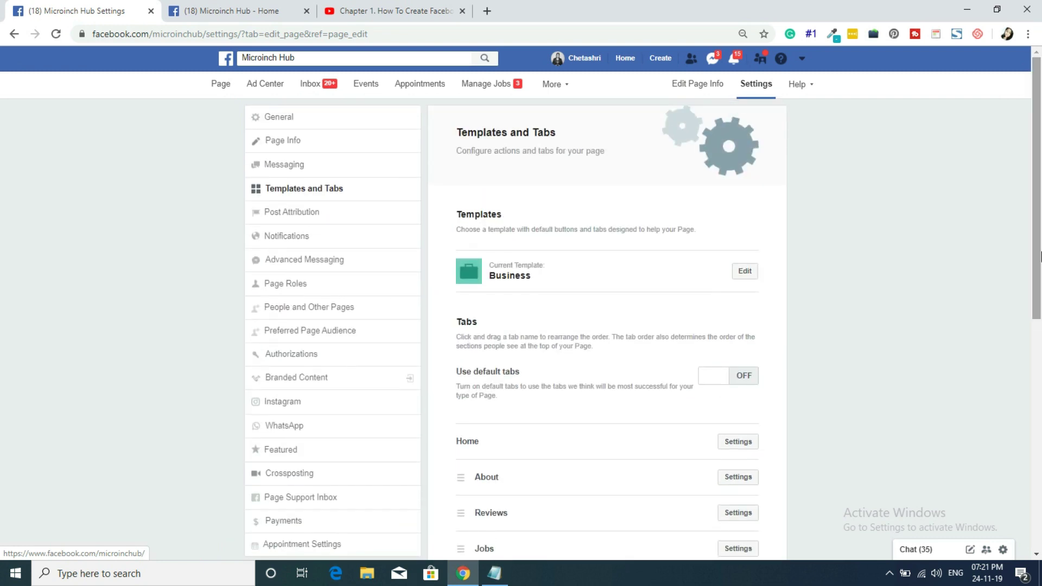
# Read Post Attribution, highlighting its Business Manager text, then move on to Messaging settings
pyautogui.click(284, 218)
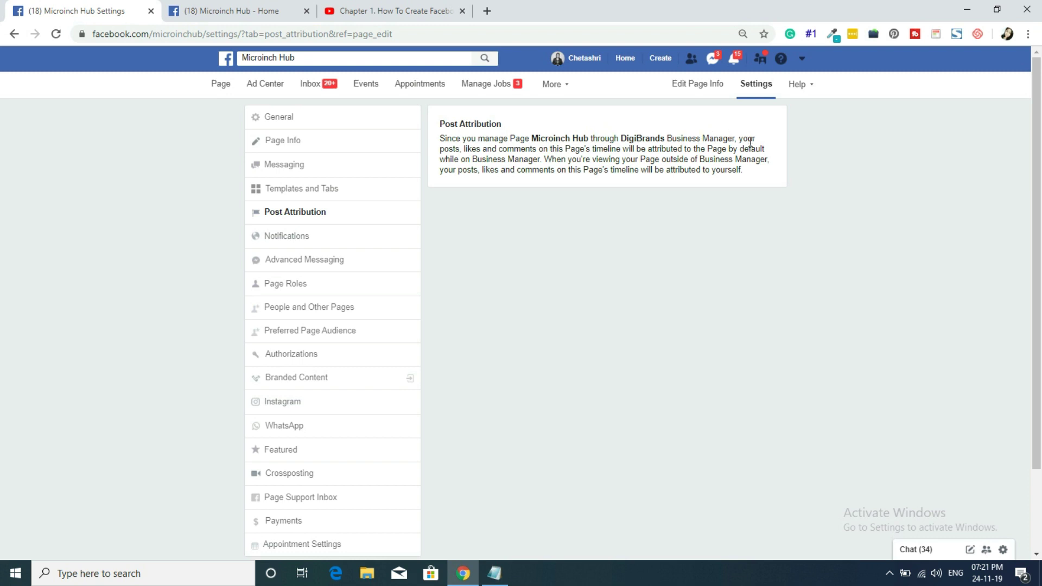
pyautogui.moveTo(667, 138); pyautogui.dragTo(735, 137)
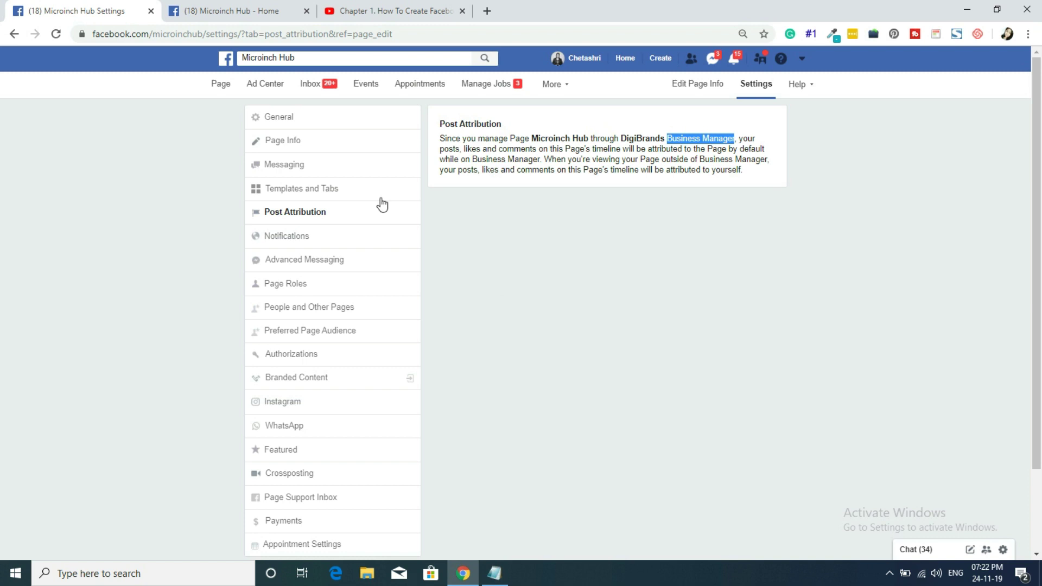
pyautogui.click(343, 171)
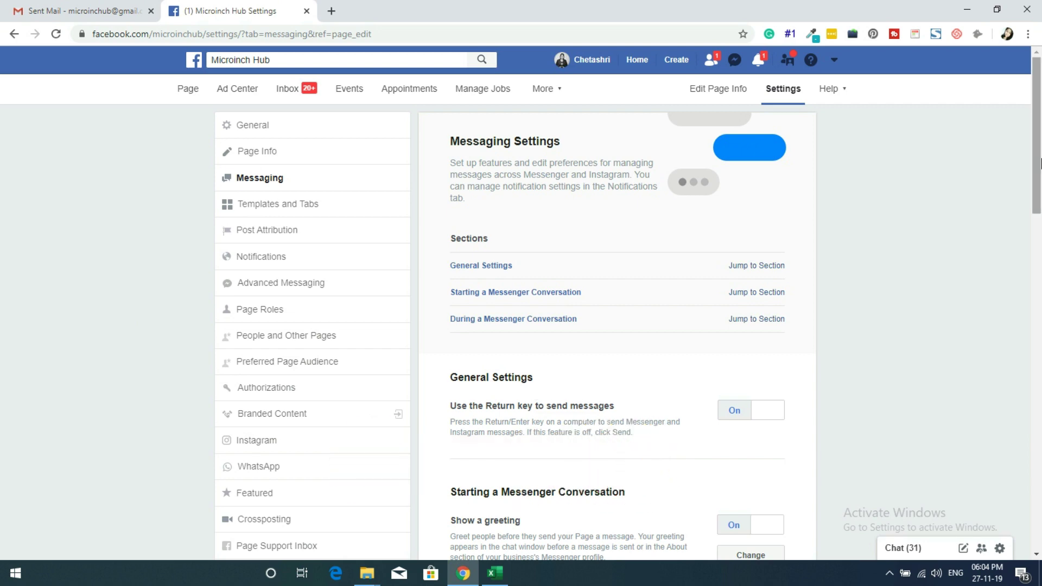
# Minimise Chrome and Excel, close both File Explorer windows, and select the Facebook Page Setting icon
pyautogui.moveTo(1038, 152); pyautogui.dragTo(1040, 194)
pyautogui.scroll(1, 1040, 194)
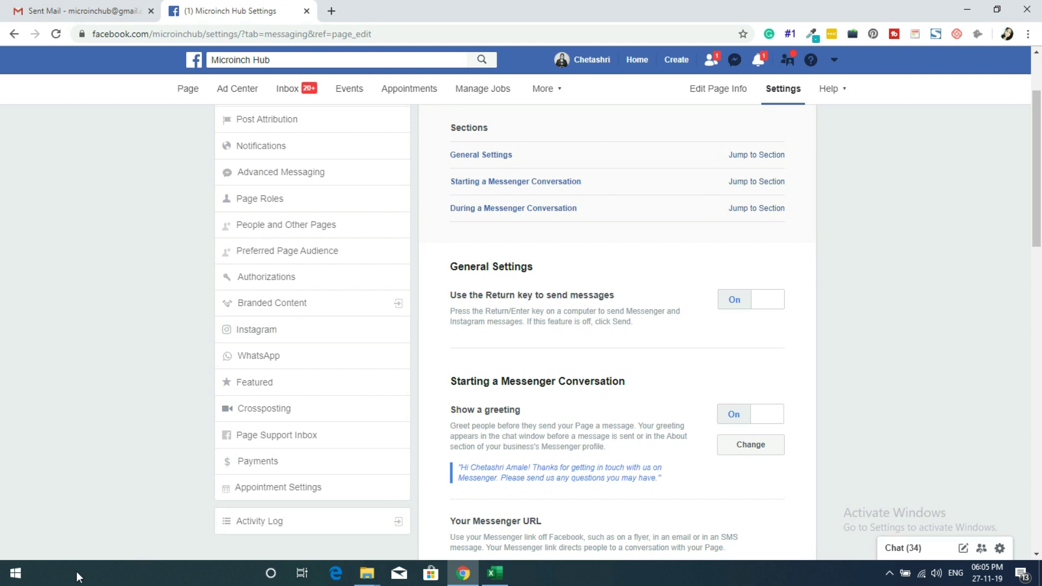
pyautogui.click(967, 9)
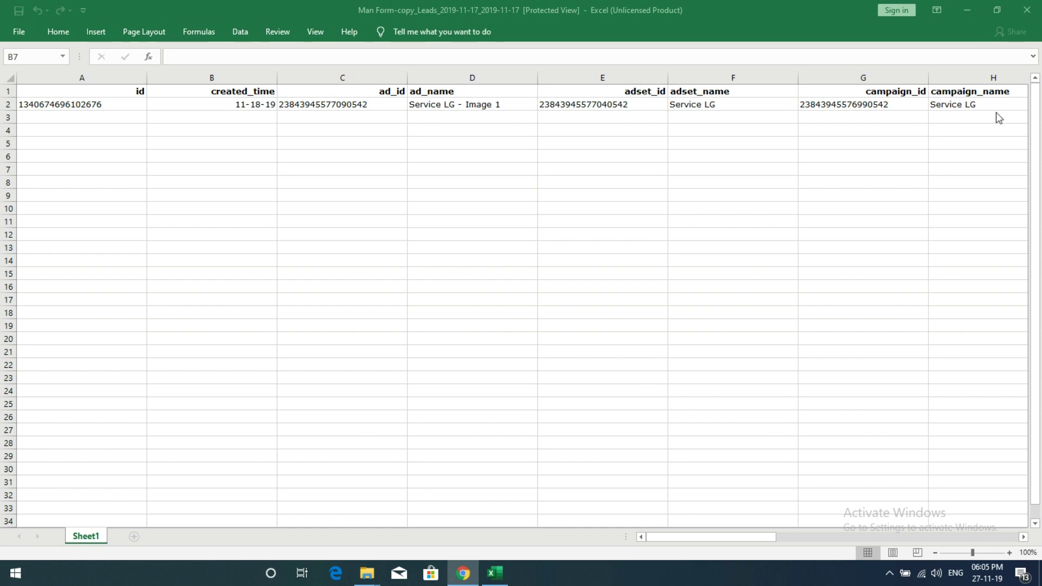
pyautogui.click(957, 2)
pyautogui.click(966, 10)
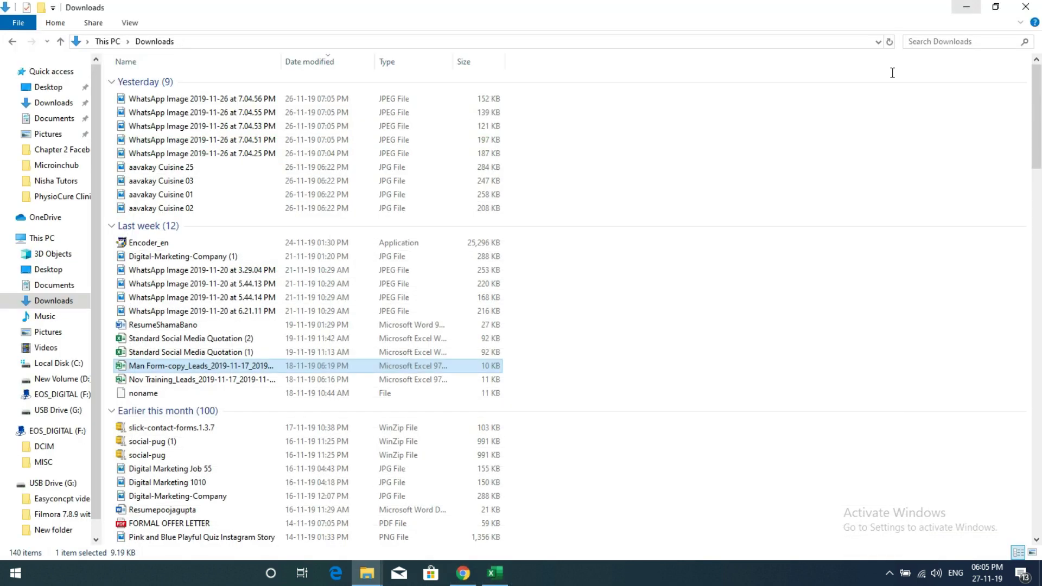
pyautogui.click(1025, 8)
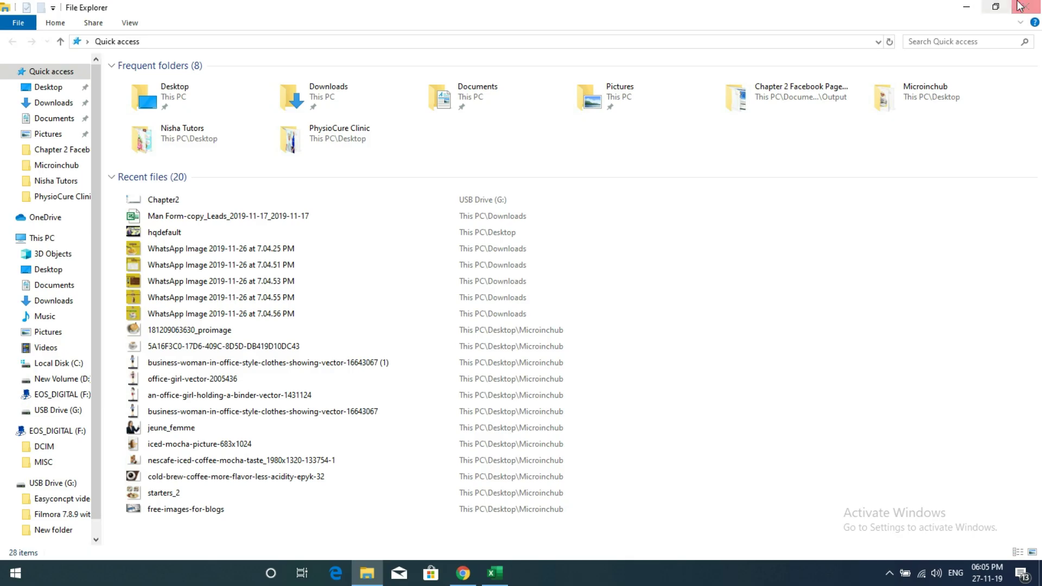
pyautogui.click(1026, 9)
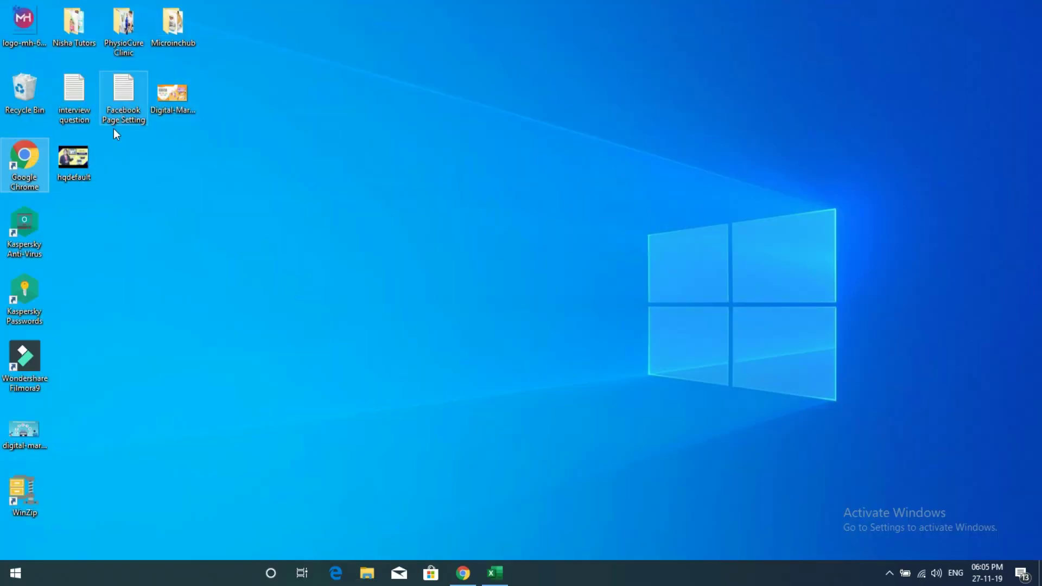
pyautogui.click(121, 106)
# Open the Facebook Page Setting notes, select 'Ok' and 'How Can I help You?', then return to Chrome
pyautogui.doubleClick(121, 106)
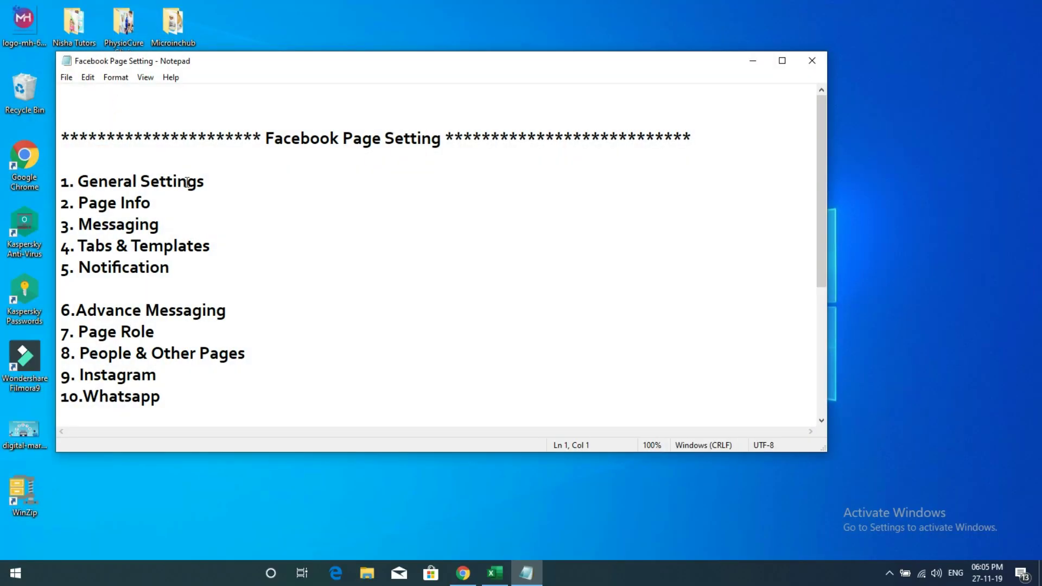
pyautogui.scroll(-1, 430, 271)
pyautogui.moveTo(820, 223); pyautogui.dragTo(842, 385)
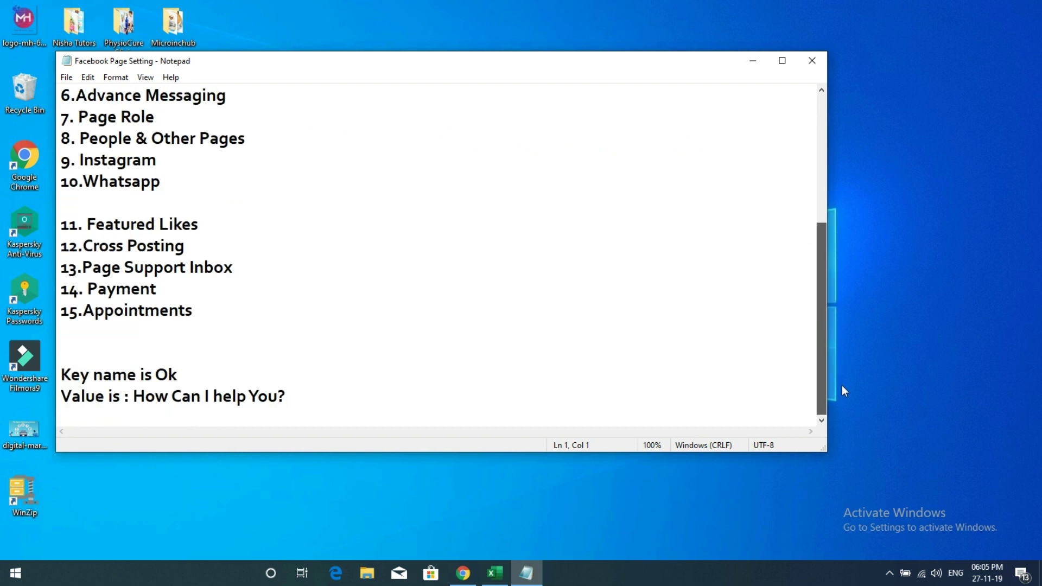
pyautogui.moveTo(64, 378); pyautogui.dragTo(188, 378)
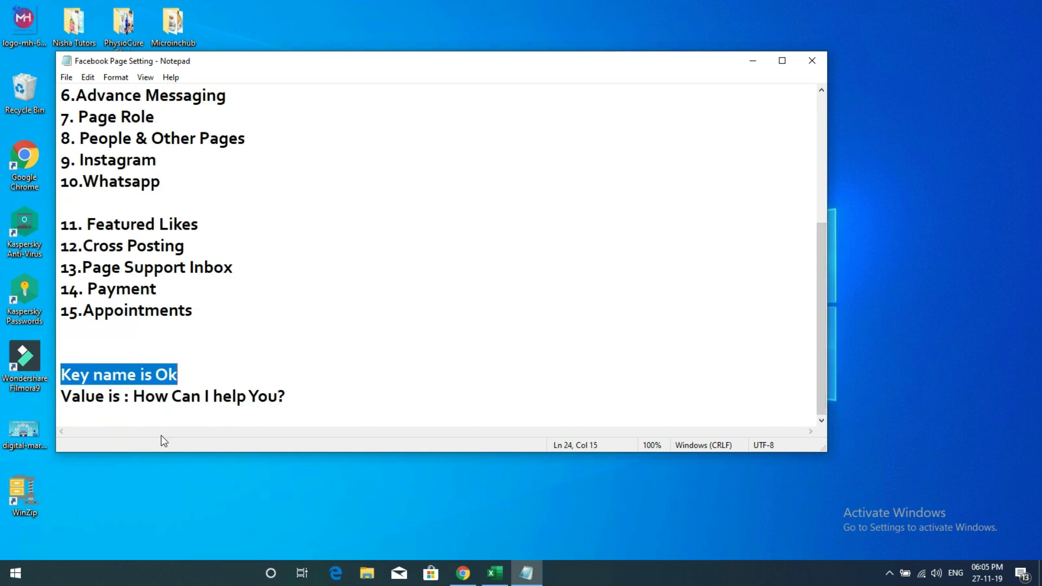
pyautogui.moveTo(135, 398); pyautogui.dragTo(298, 395)
pyautogui.click(385, 402)
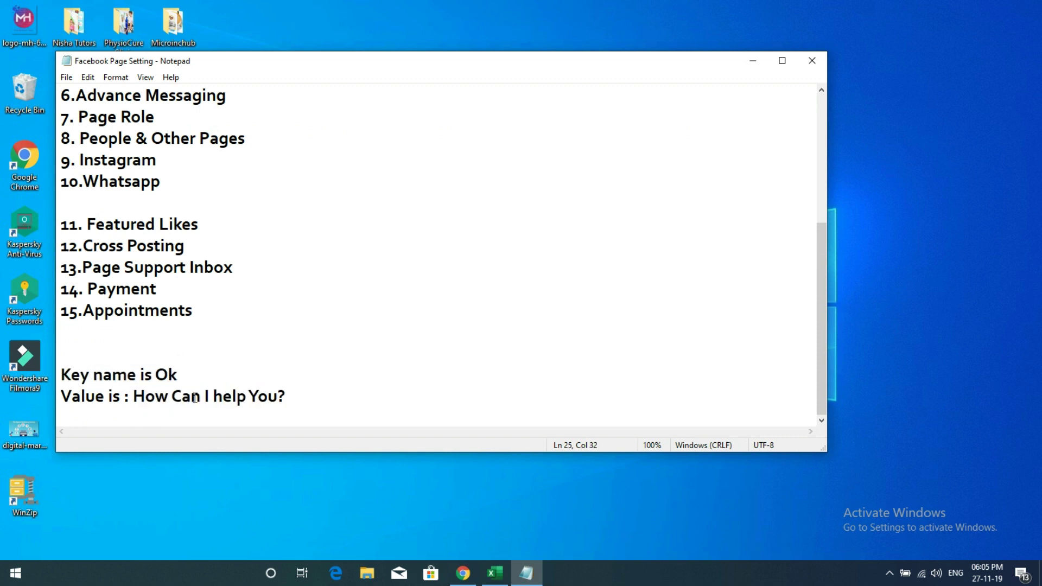
pyautogui.moveTo(155, 375); pyautogui.dragTo(193, 378)
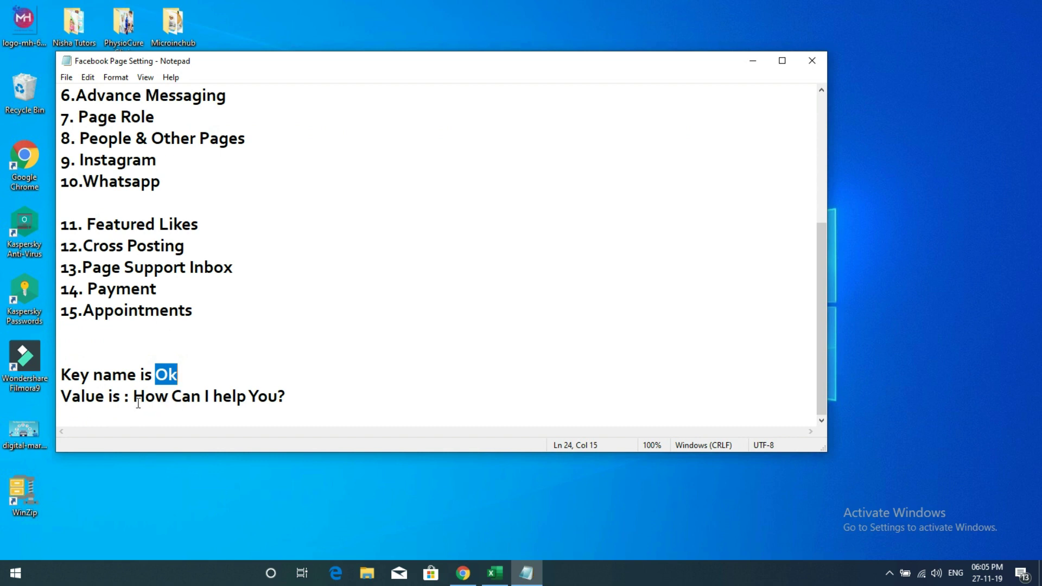
pyautogui.moveTo(134, 397); pyautogui.dragTo(290, 404)
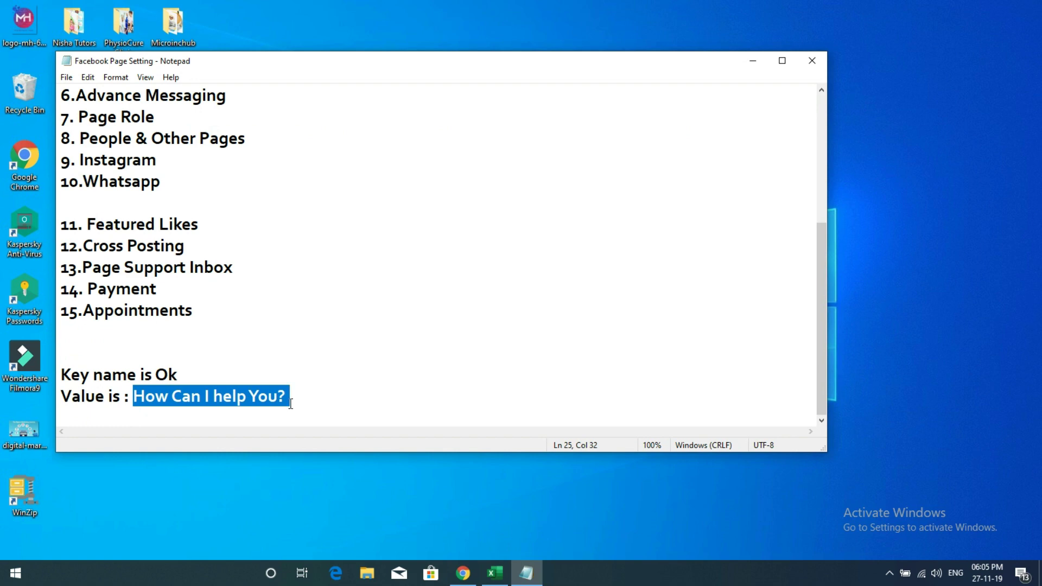
pyautogui.click(456, 580)
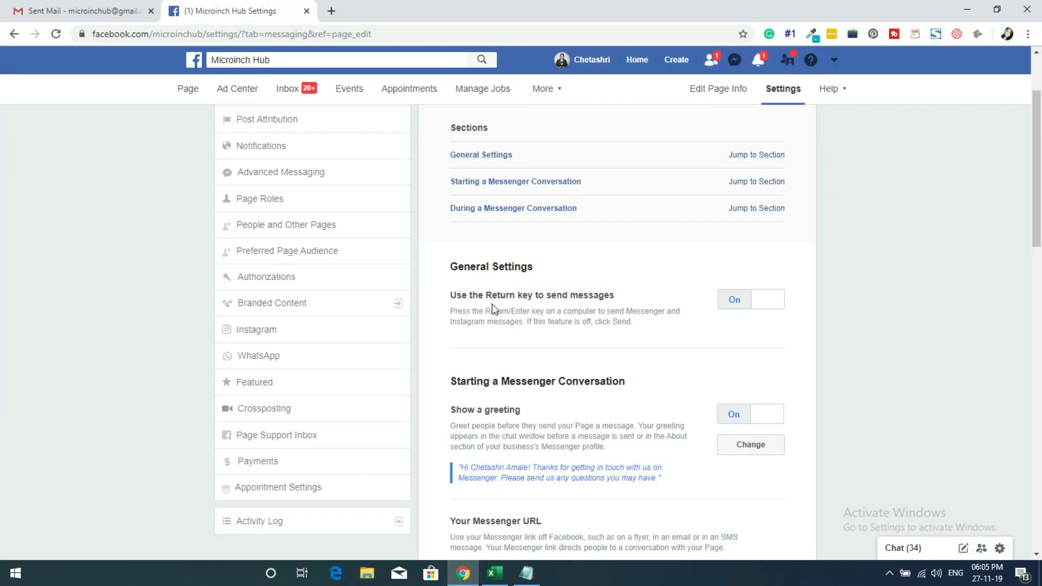
# Scroll to Starting a Messenger Conversation and open the Show a greeting editor
pyautogui.scroll(-3, 1039, 245)
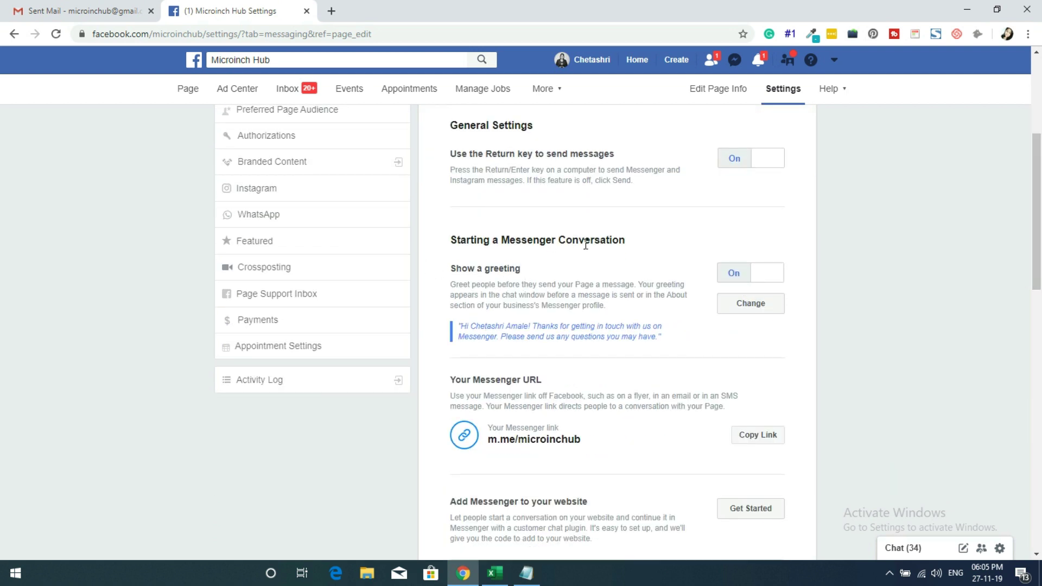
pyautogui.scroll(-2, 1021, 228)
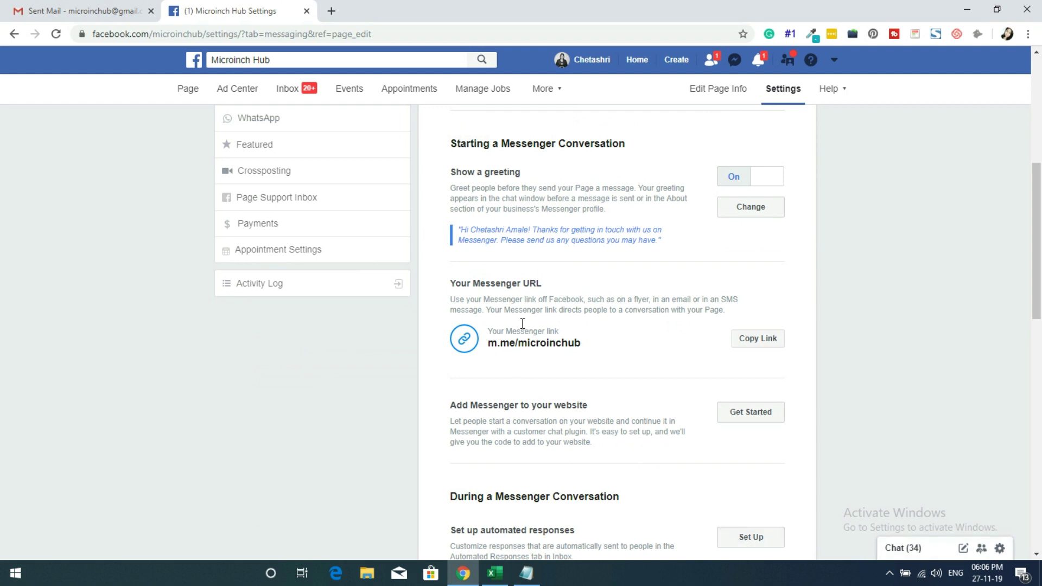
pyautogui.click(751, 211)
pyautogui.moveTo(1040, 178); pyautogui.dragTo(1040, 250)
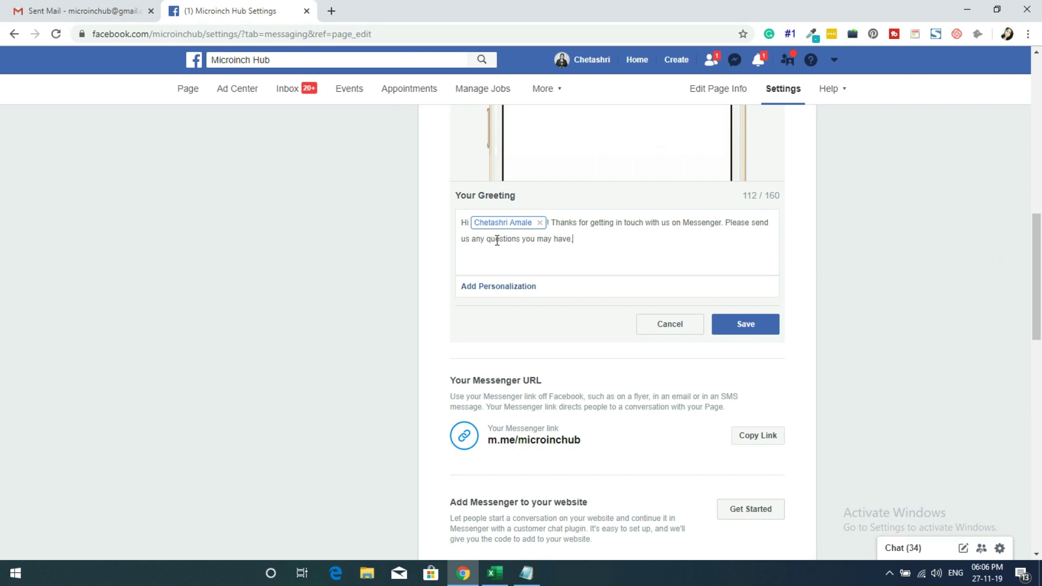
# Review the greeting's personalization options, then save the Messenger greeting
pyautogui.click(479, 287)
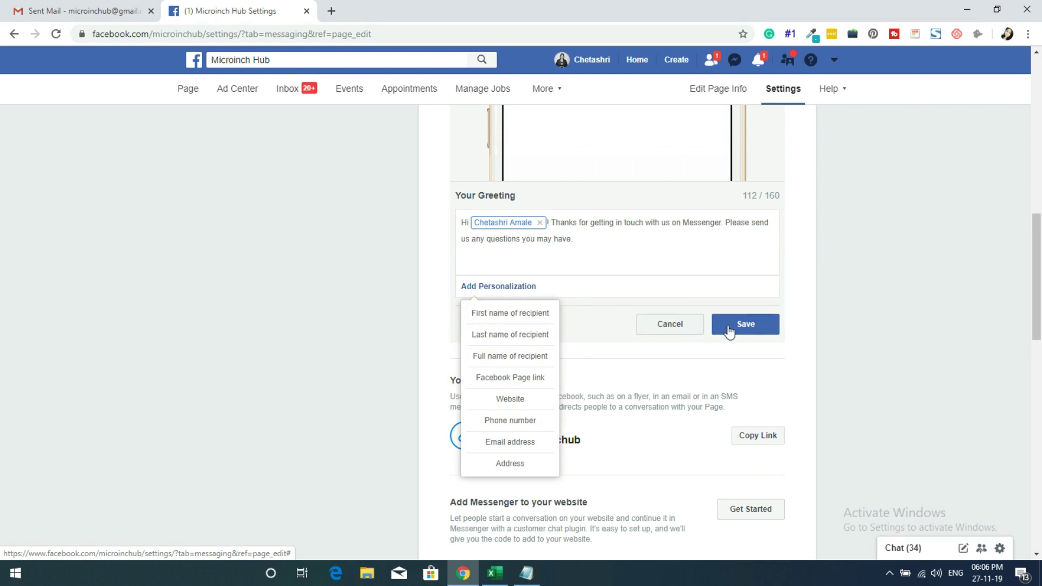
pyautogui.click(766, 334)
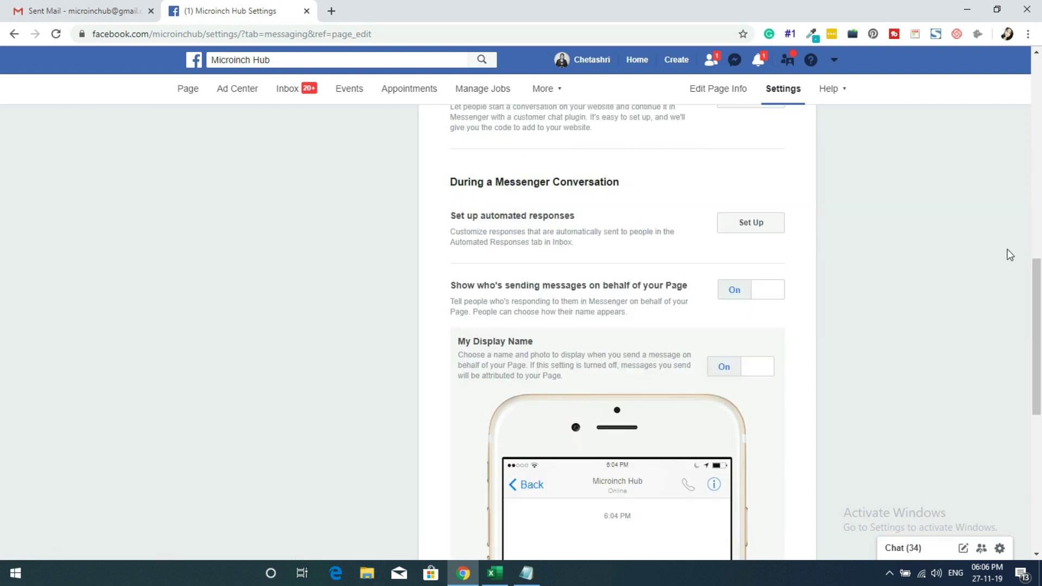
pyautogui.moveTo(1040, 302); pyautogui.dragTo(1040, 194)
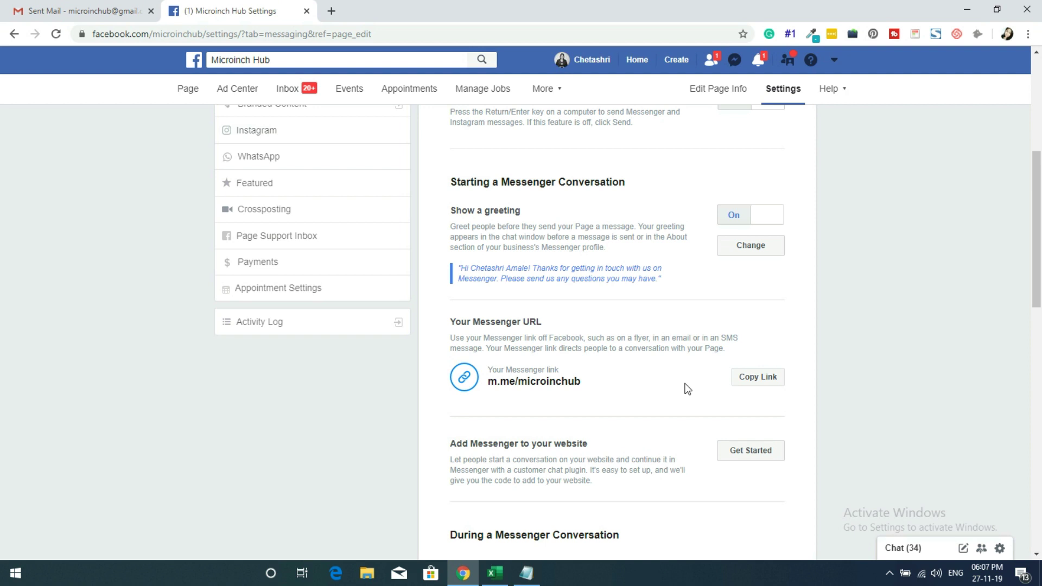
pyautogui.moveTo(1037, 258); pyautogui.dragTo(1037, 313)
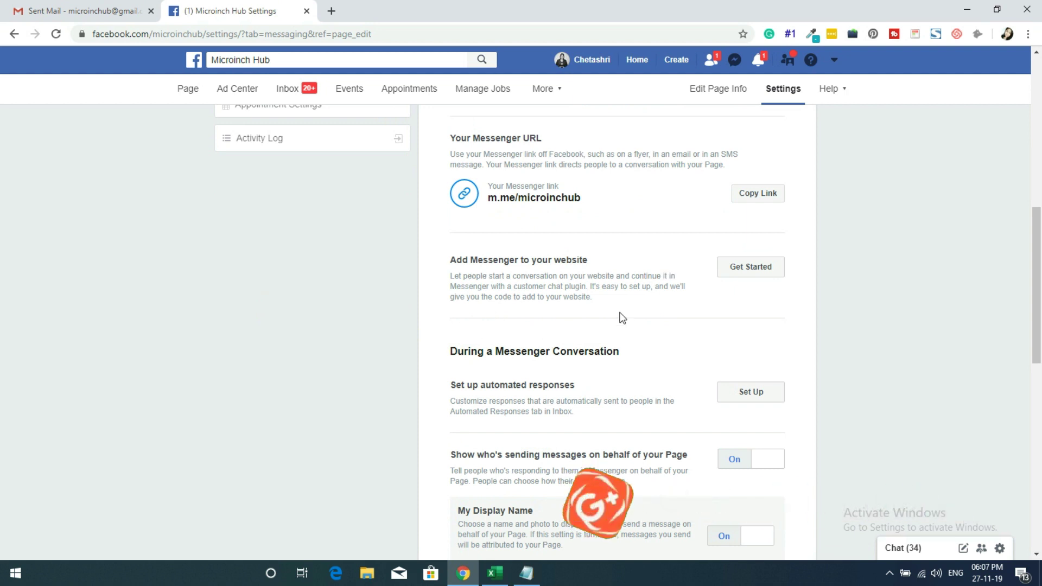
pyautogui.scroll(-3, 1037, 340)
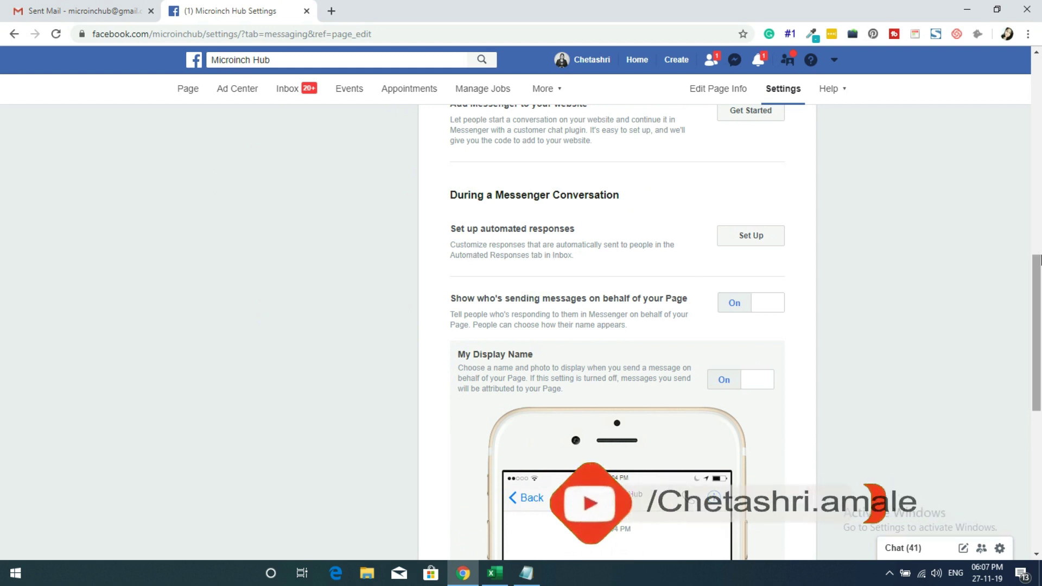
pyautogui.scroll(8, 1039, 256)
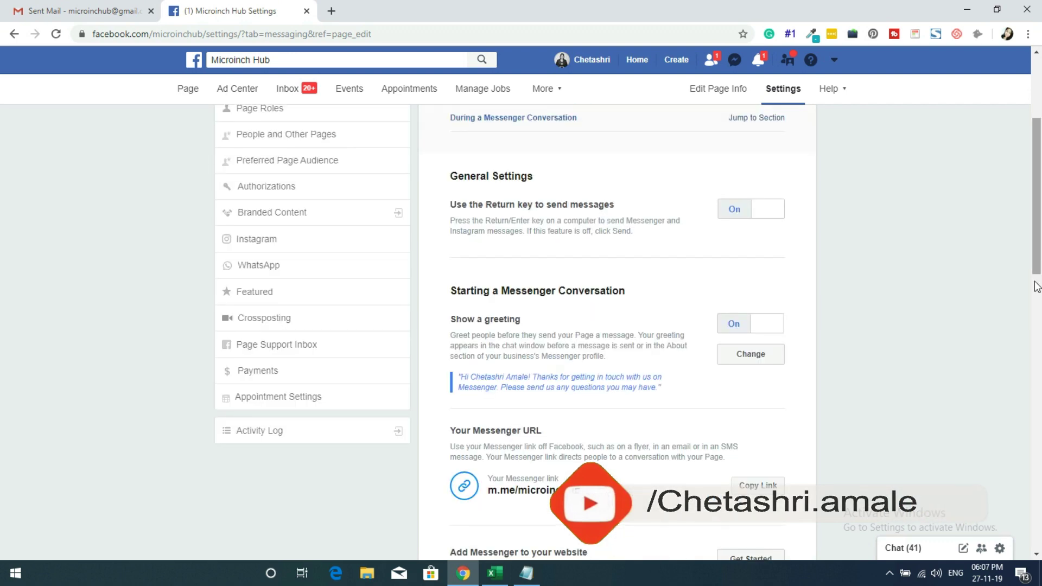
pyautogui.moveTo(1036, 263); pyautogui.dragTo(1037, 408)
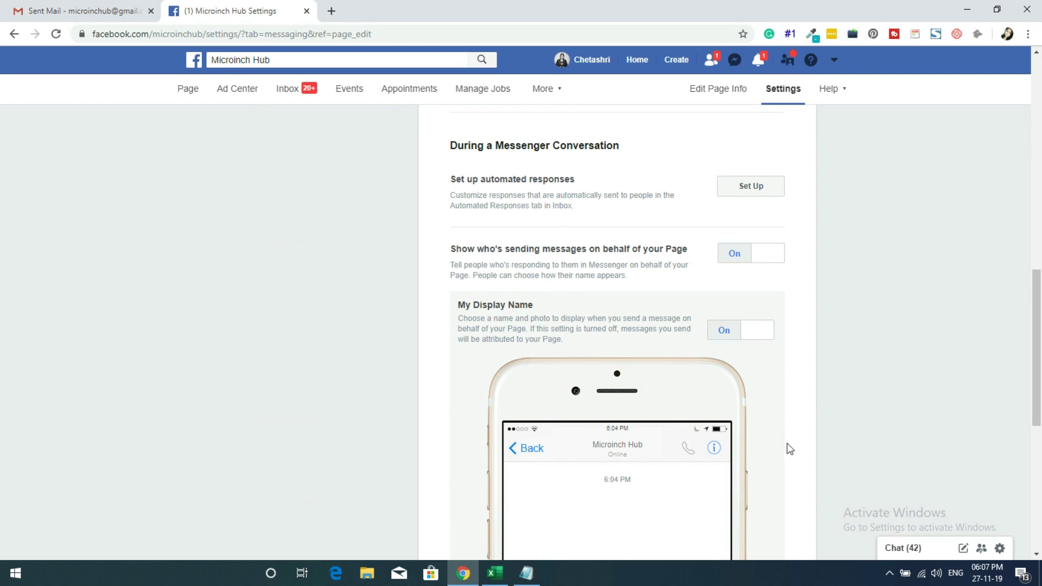
pyautogui.scroll(1, 789, 448)
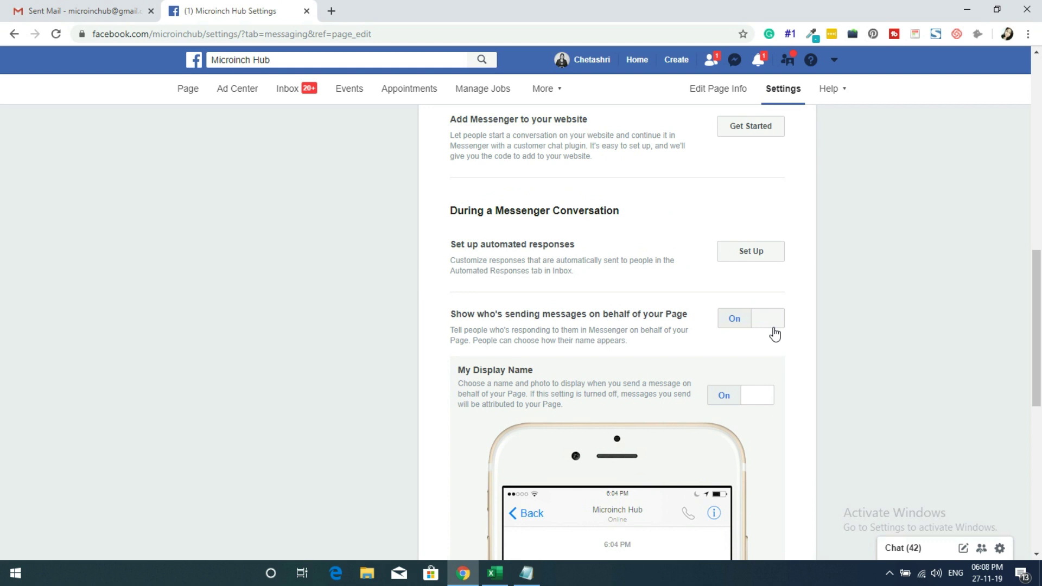
pyautogui.moveTo(1037, 309); pyautogui.dragTo(1040, 373)
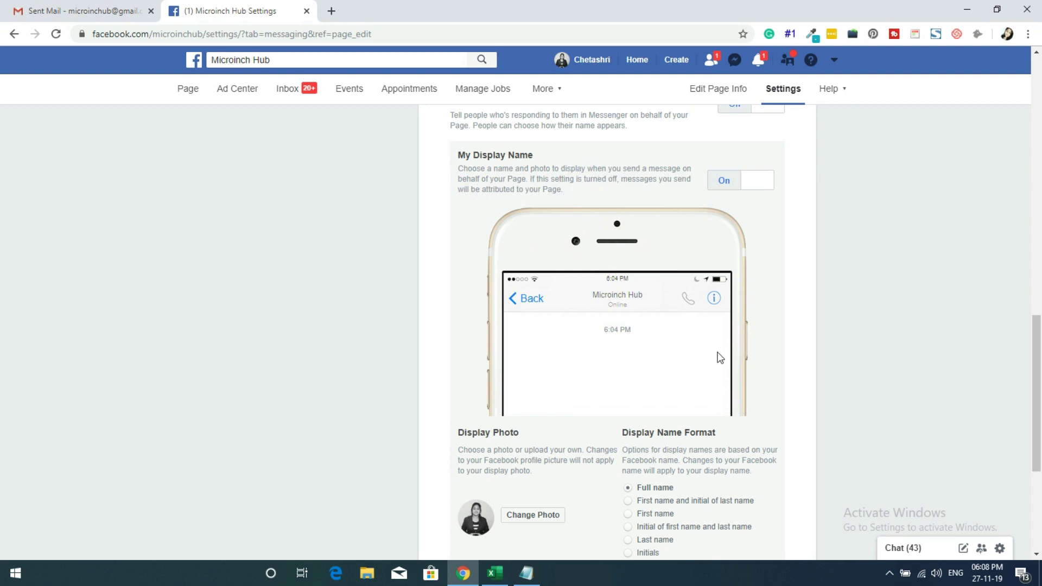
pyautogui.moveTo(1041, 360); pyautogui.dragTo(1041, 483)
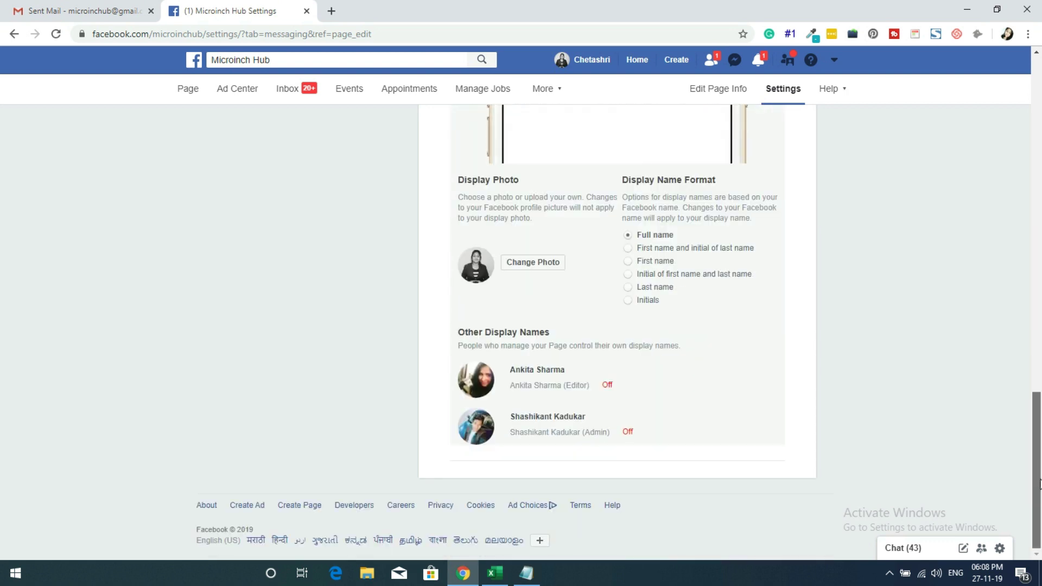
pyautogui.moveTo(1041, 434); pyautogui.dragTo(1041, 432)
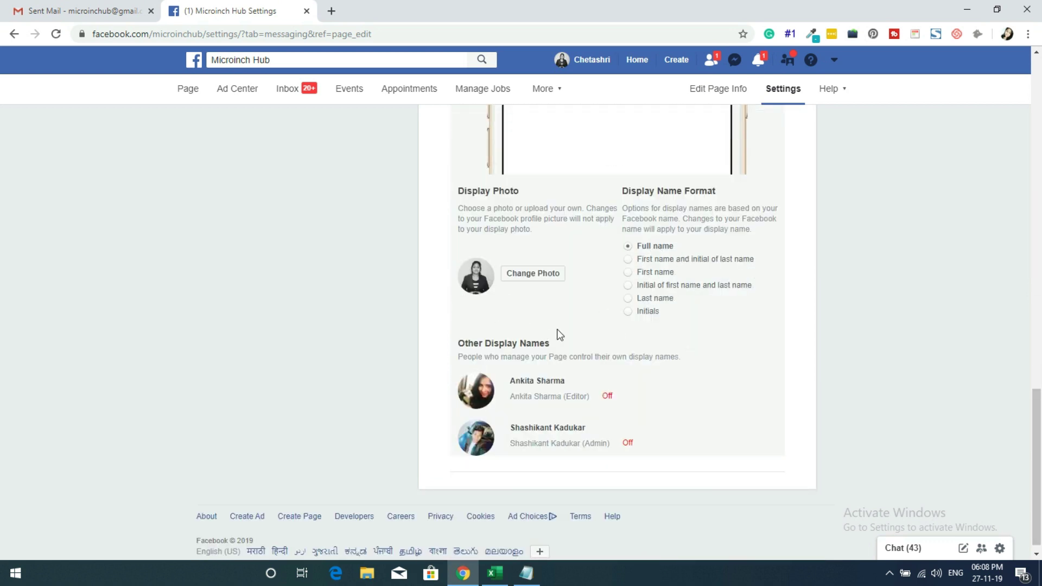
pyautogui.moveTo(1034, 423); pyautogui.dragTo(1038, 435)
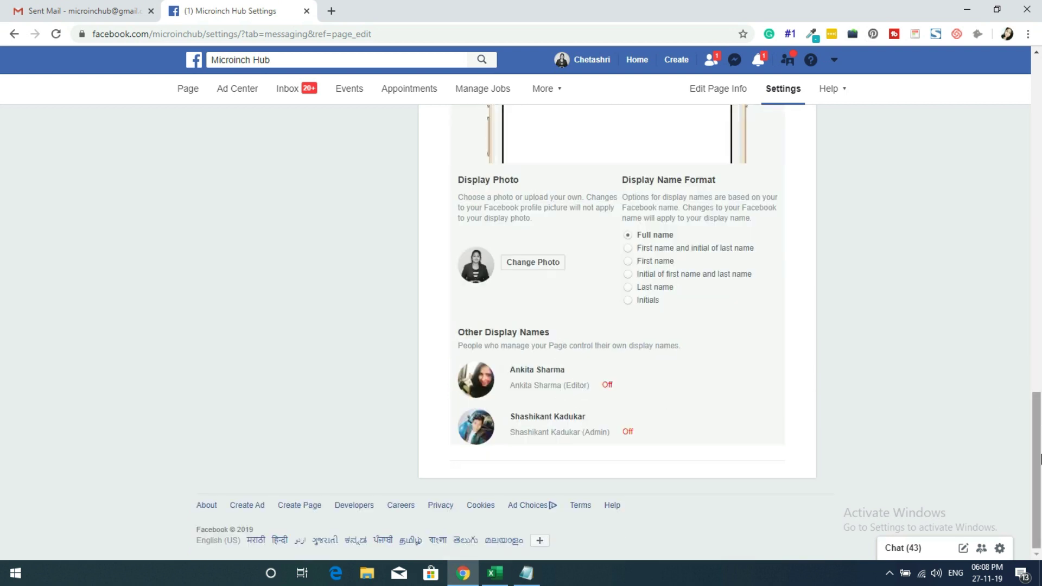
pyautogui.scroll(5, 1040, 384)
pyautogui.moveTo(1040, 384); pyautogui.dragTo(1037, 130)
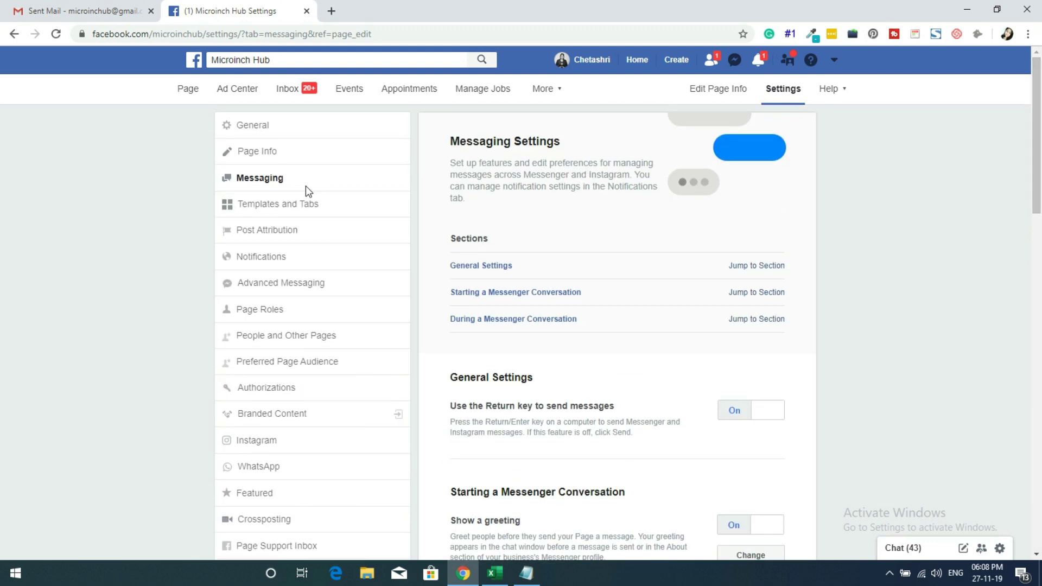
# Go to Microinch Hub's Templates and Tabs settings from the left menu
pyautogui.click(271, 209)
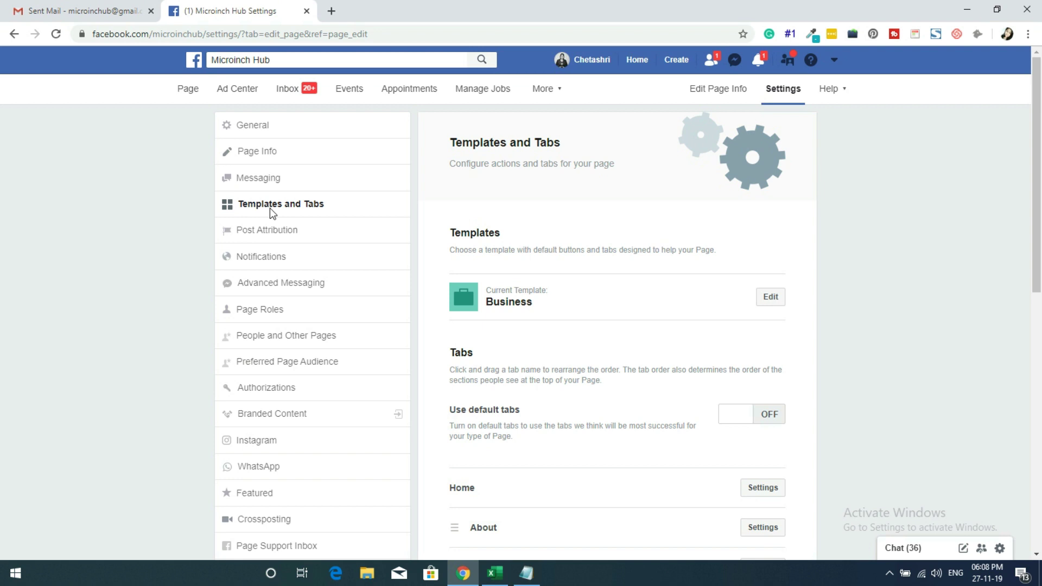
# Open the Templates dialog and scroll from Business down to Video Page and Standard
pyautogui.click(772, 298)
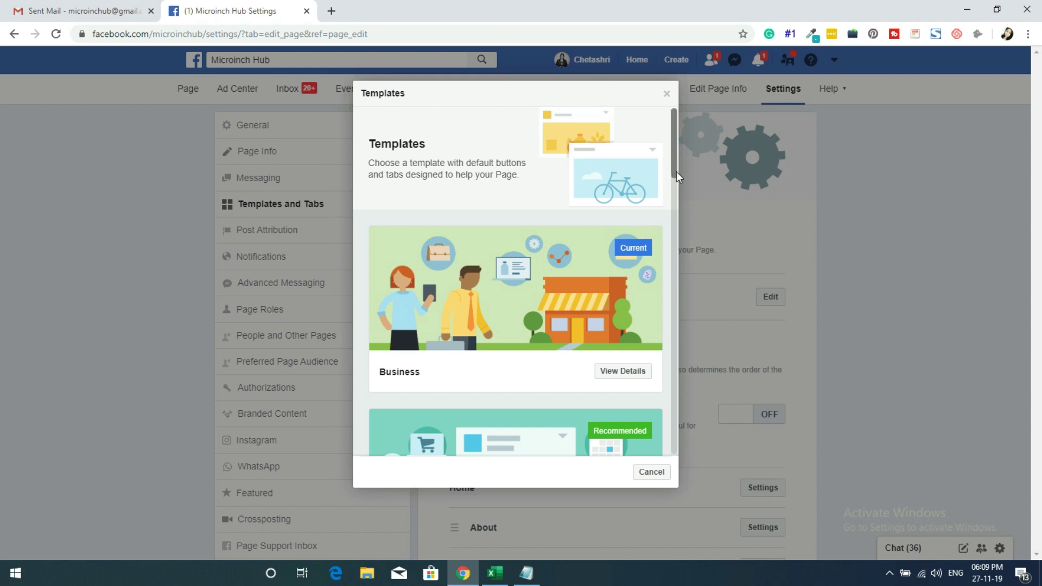
pyautogui.moveTo(676, 173); pyautogui.dragTo(689, 255)
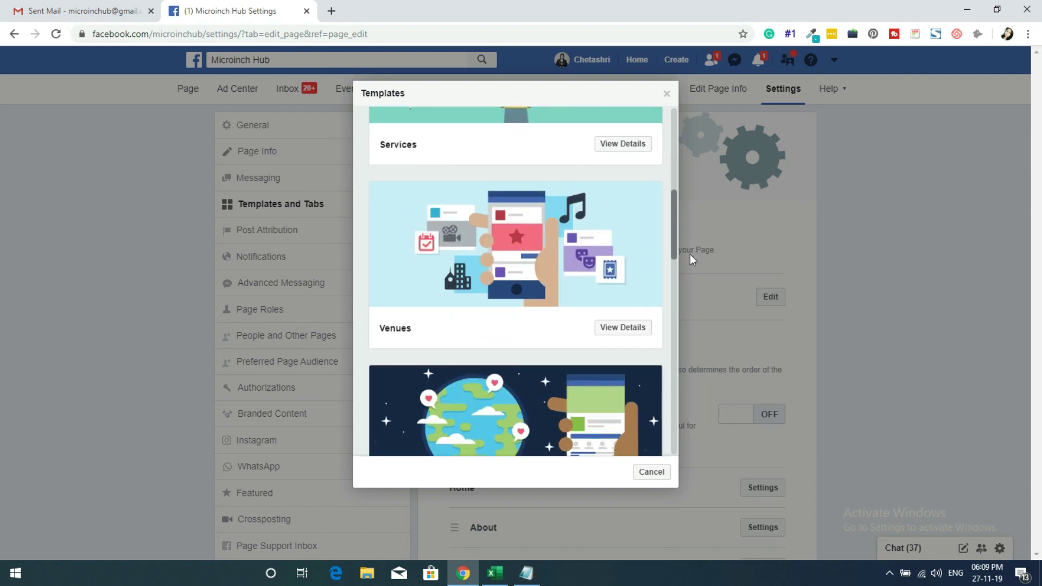
pyautogui.moveTo(690, 254); pyautogui.dragTo(697, 281)
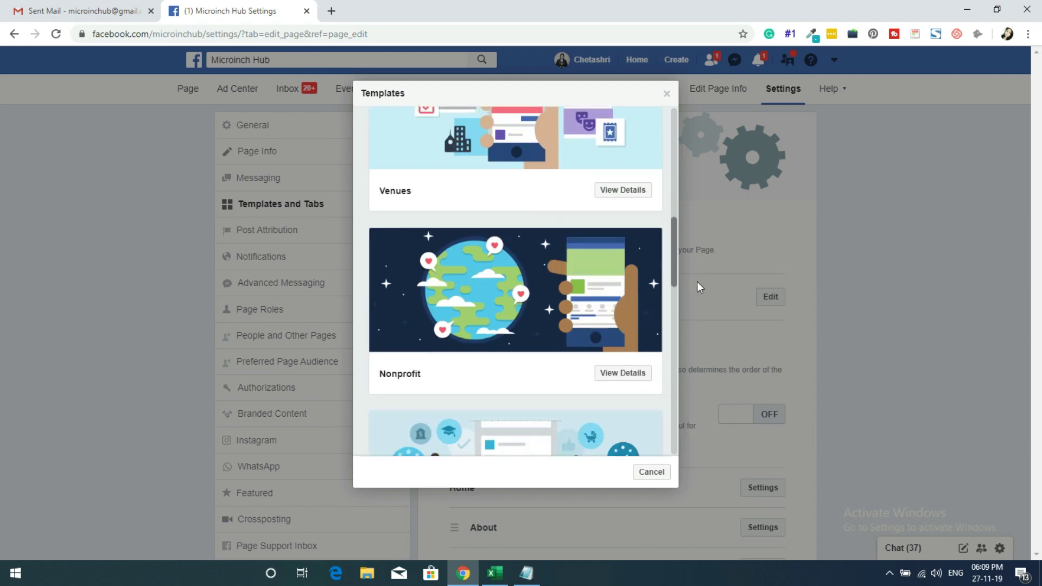
pyautogui.moveTo(697, 281); pyautogui.dragTo(735, 427)
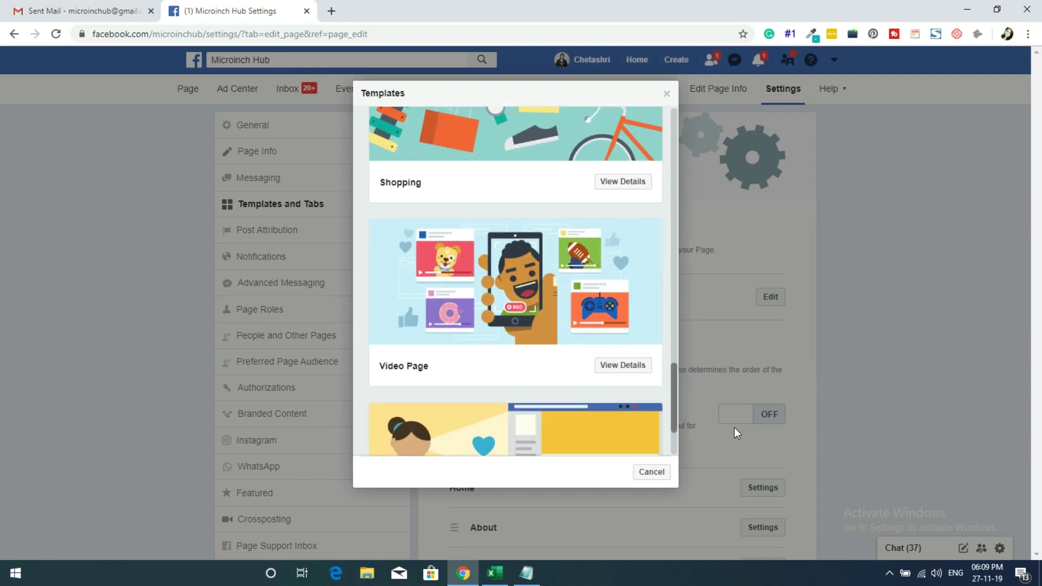
pyautogui.moveTo(734, 427); pyautogui.dragTo(737, 464)
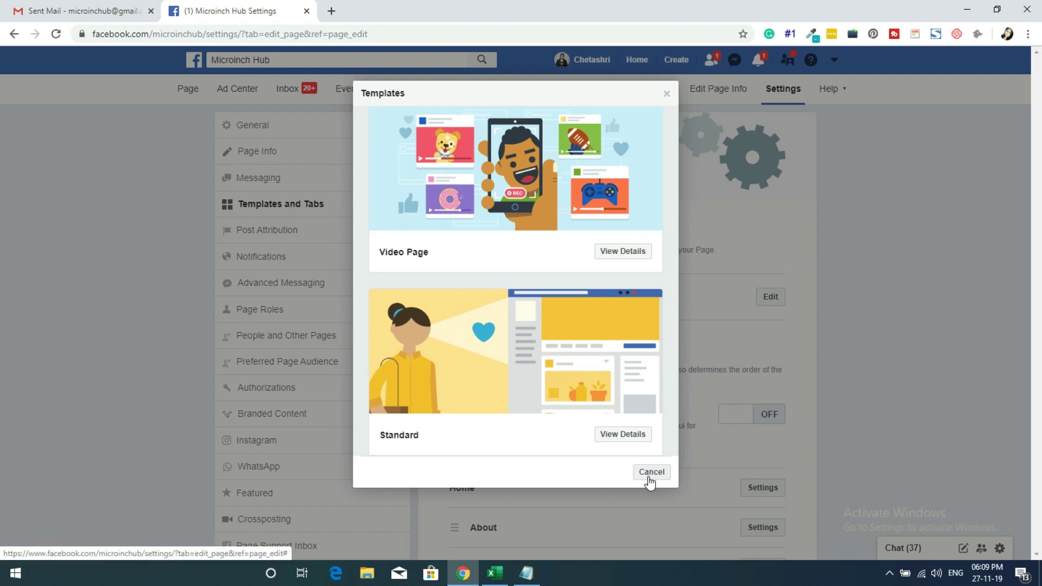
pyautogui.moveTo(671, 440); pyautogui.dragTo(673, 156)
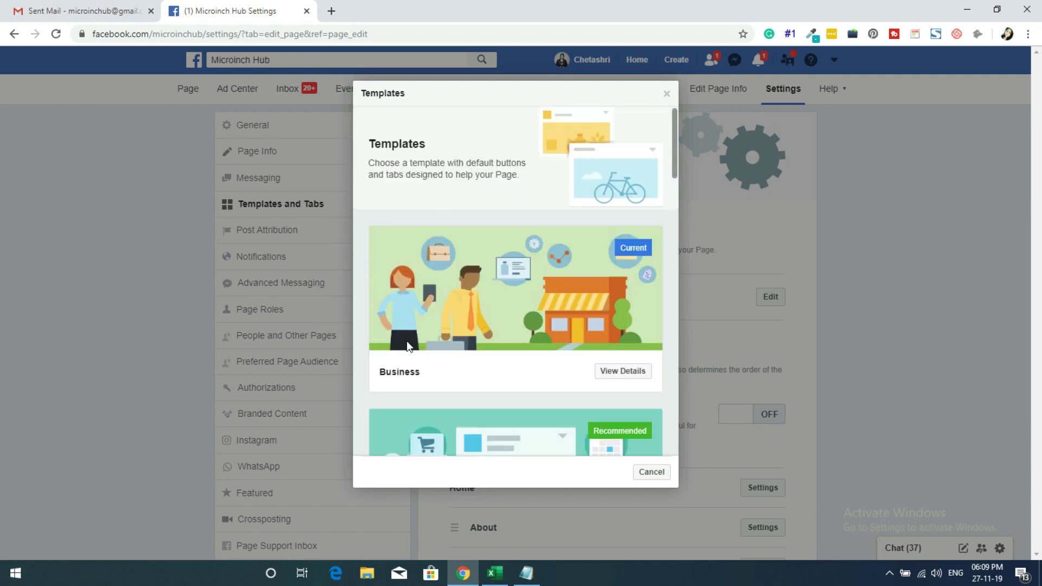
pyautogui.click(667, 94)
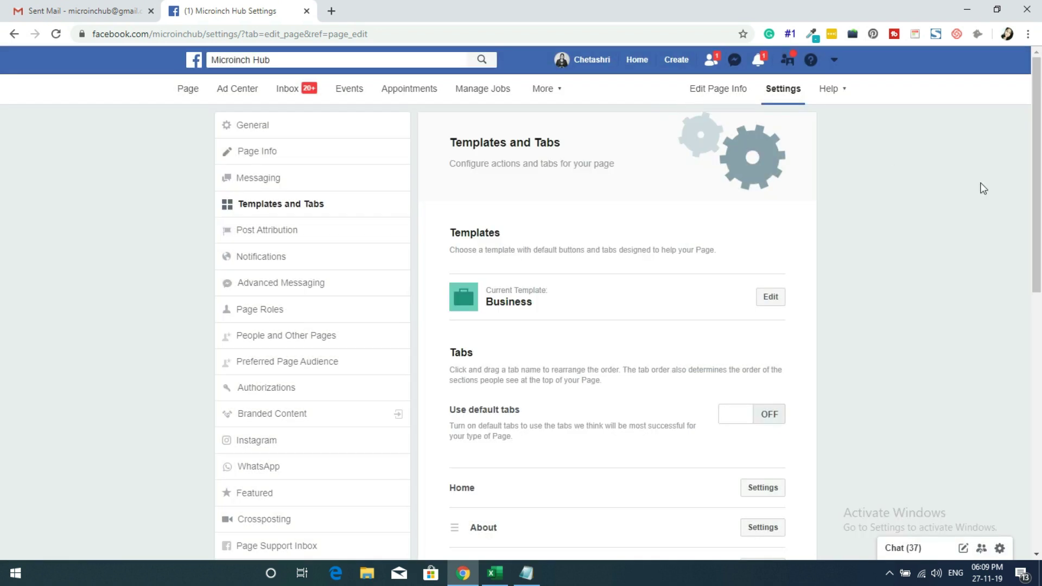
pyautogui.moveTo(1037, 192); pyautogui.dragTo(1037, 319)
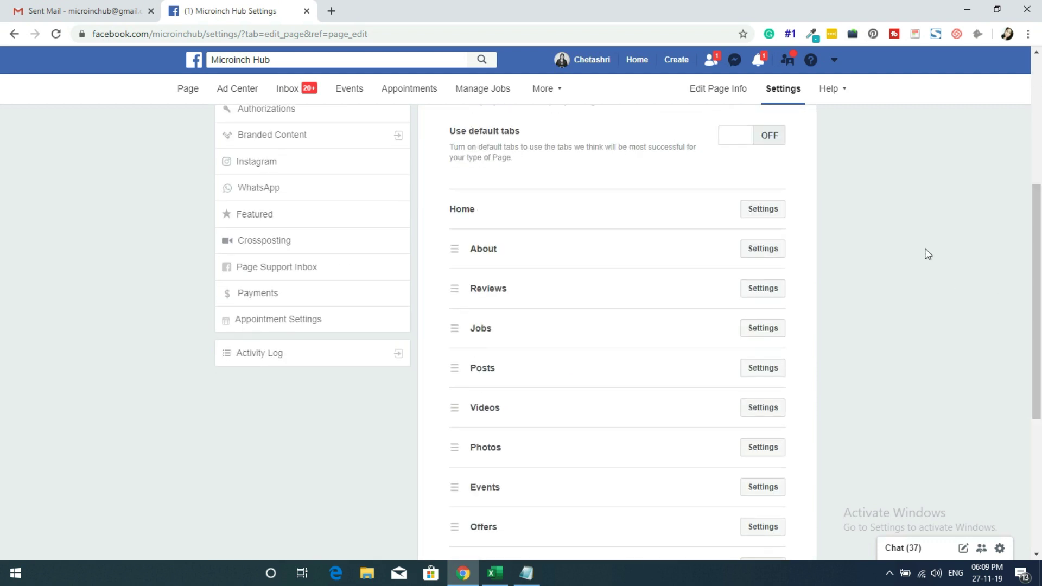
pyautogui.middleClick(188, 90)
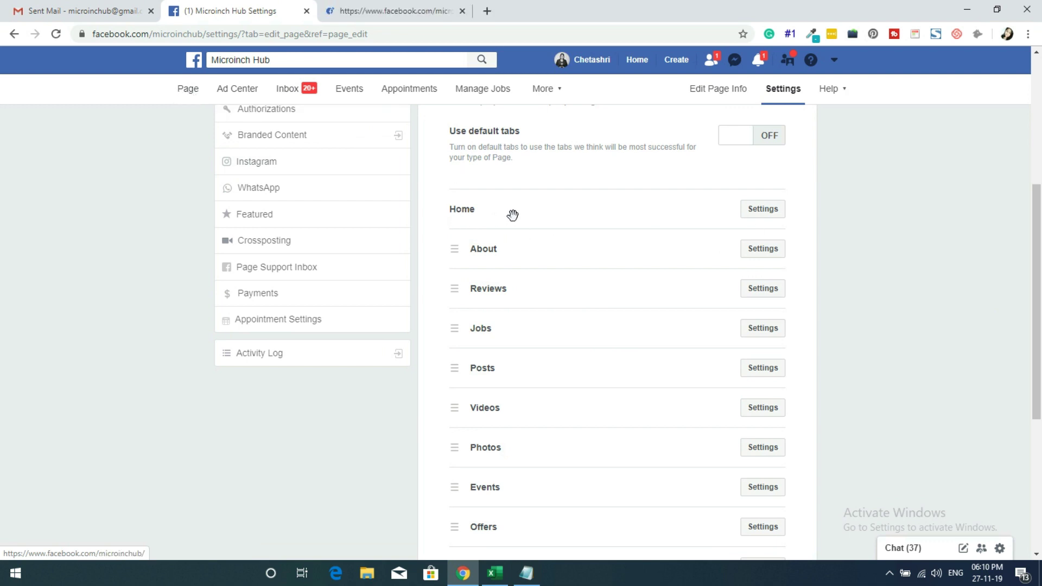
pyautogui.moveTo(1040, 290); pyautogui.dragTo(995, 354)
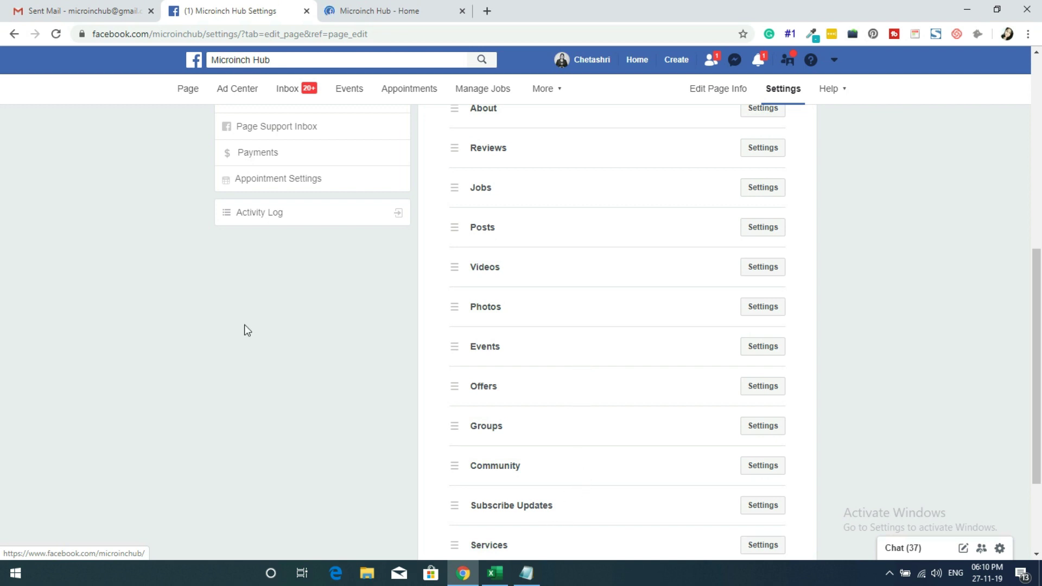
pyautogui.scroll(-2, 1040, 513)
pyautogui.moveTo(1039, 513); pyautogui.dragTo(1018, 337)
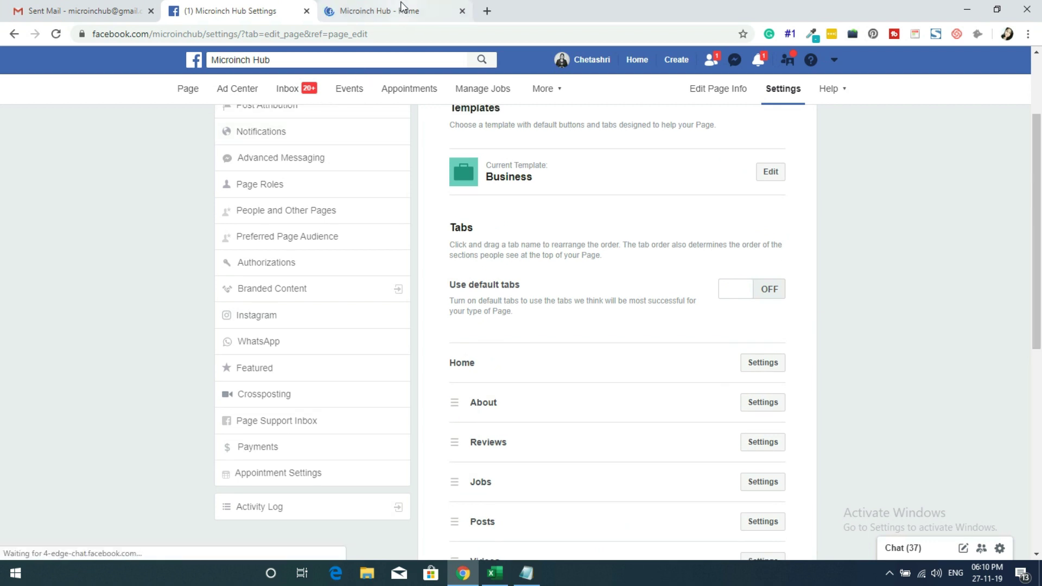
pyautogui.click(401, 8)
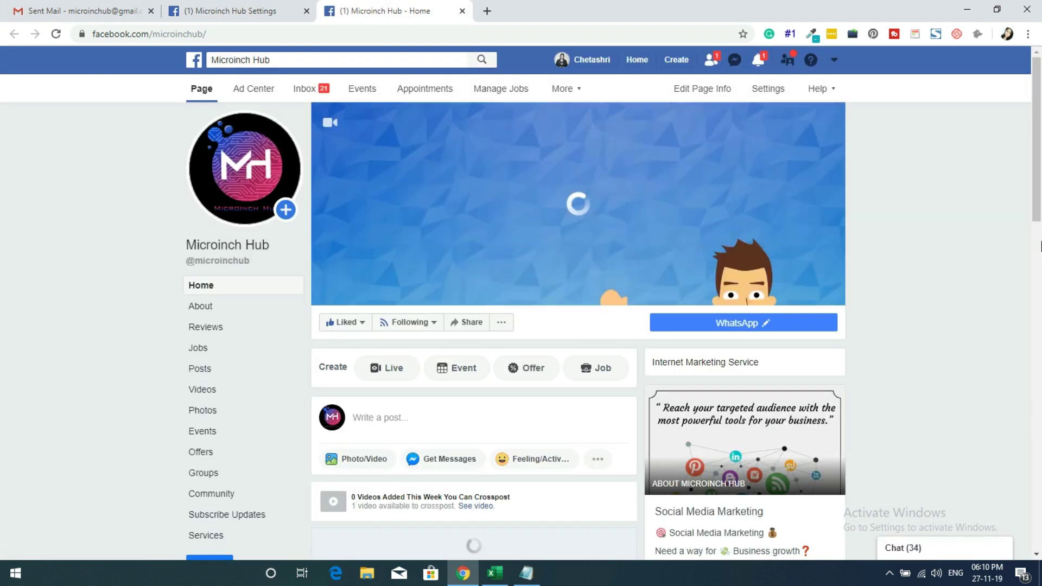
pyautogui.scroll(-2, 1041, 239)
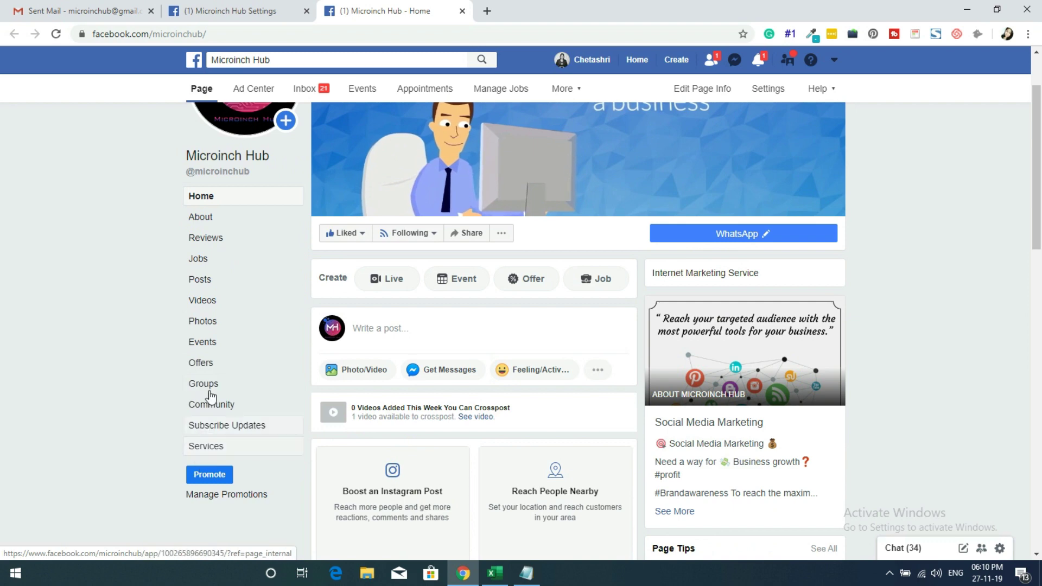
pyautogui.click(216, 12)
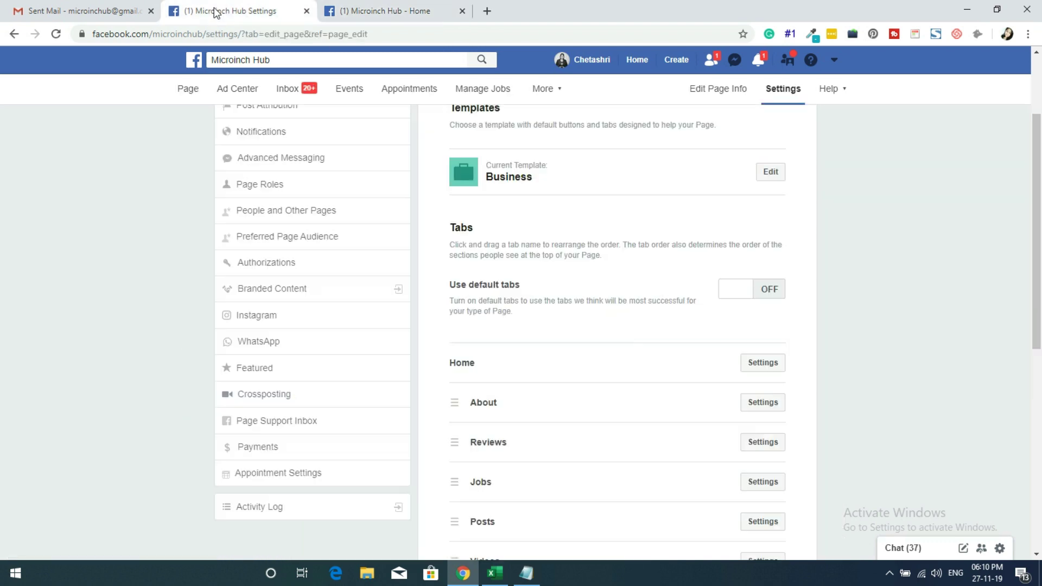
# Drag the Reviews tab above About, then reload the Page home to check the order
pyautogui.moveTo(1039, 283); pyautogui.dragTo(1039, 374)
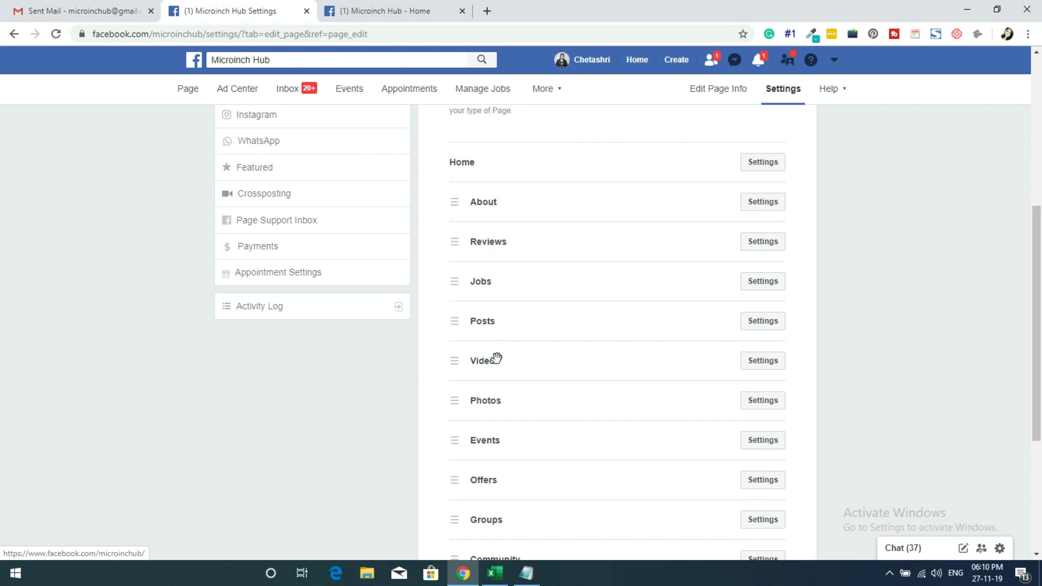
pyautogui.moveTo(492, 241); pyautogui.dragTo(489, 200)
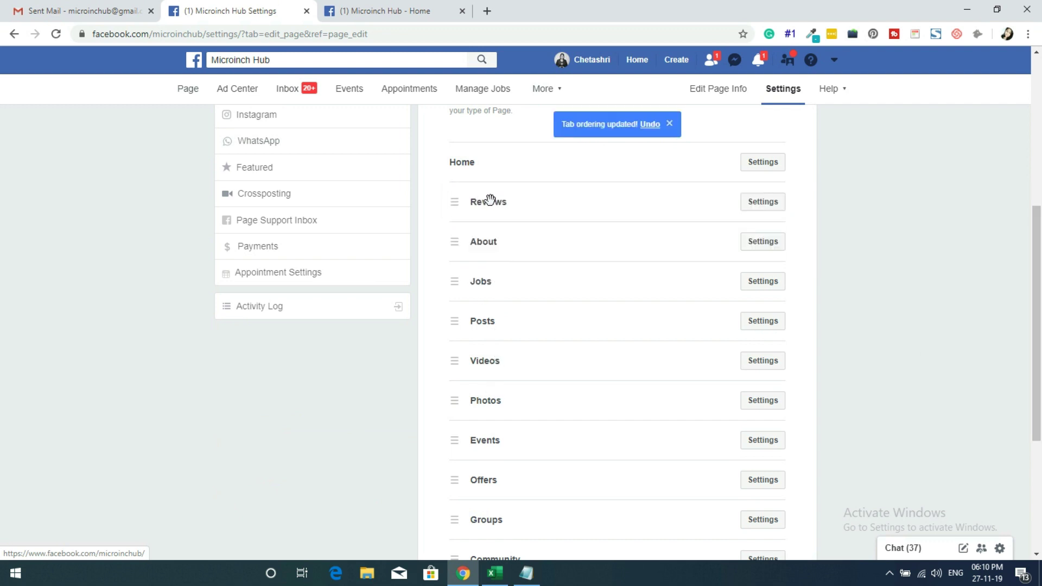
pyautogui.click(355, 12)
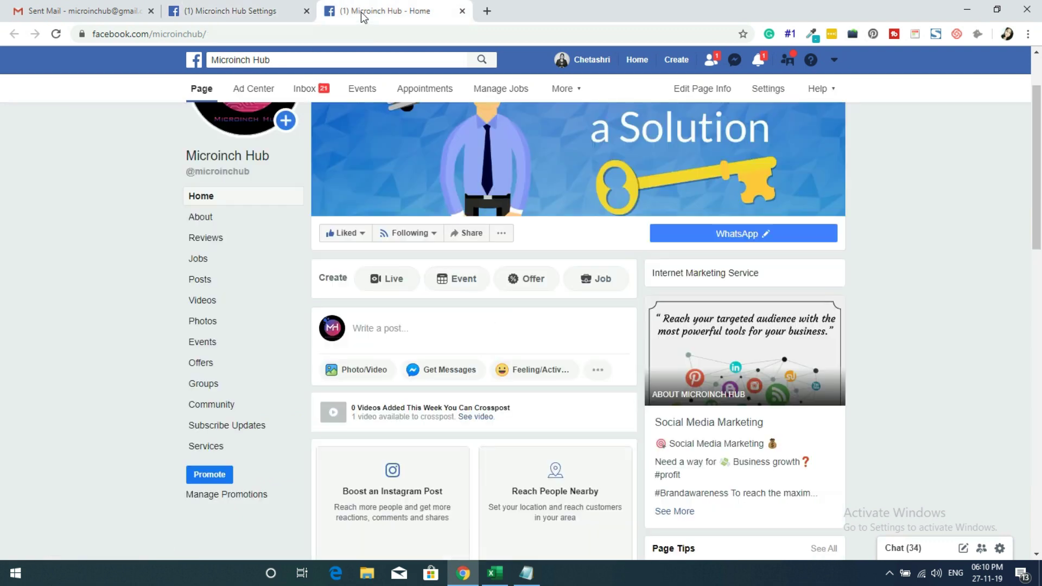
pyautogui.click(54, 36)
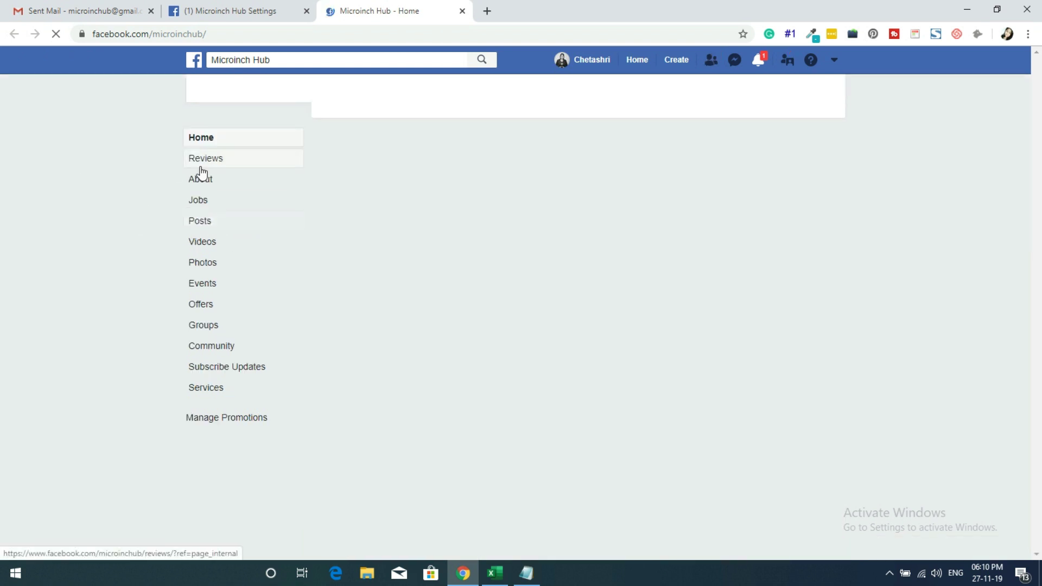
# Compare the Page home with Templates and Tabs, confirming Home, Reviews, About, Jobs order
pyautogui.click(222, 11)
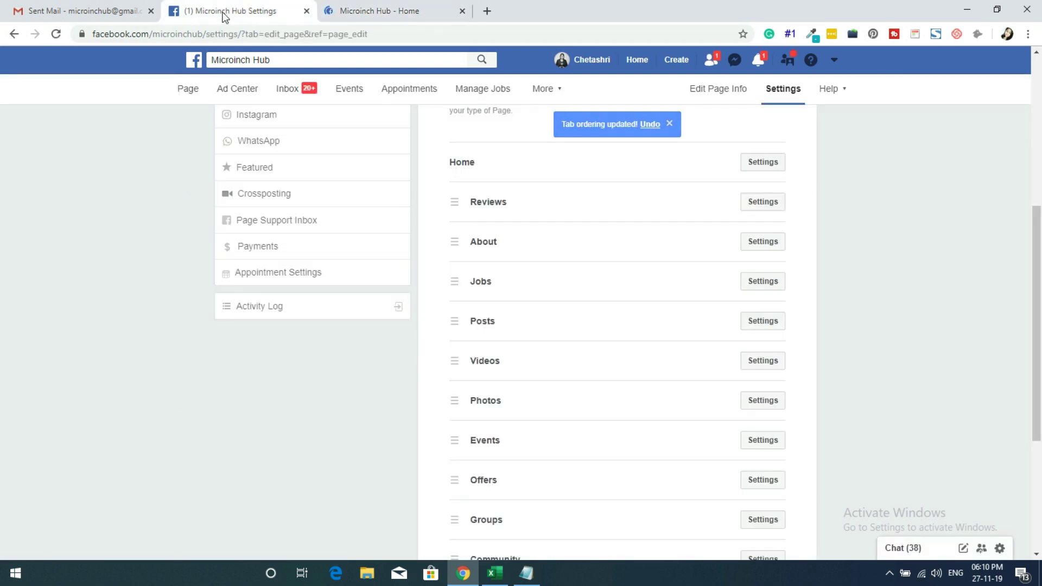
pyautogui.click(380, 10)
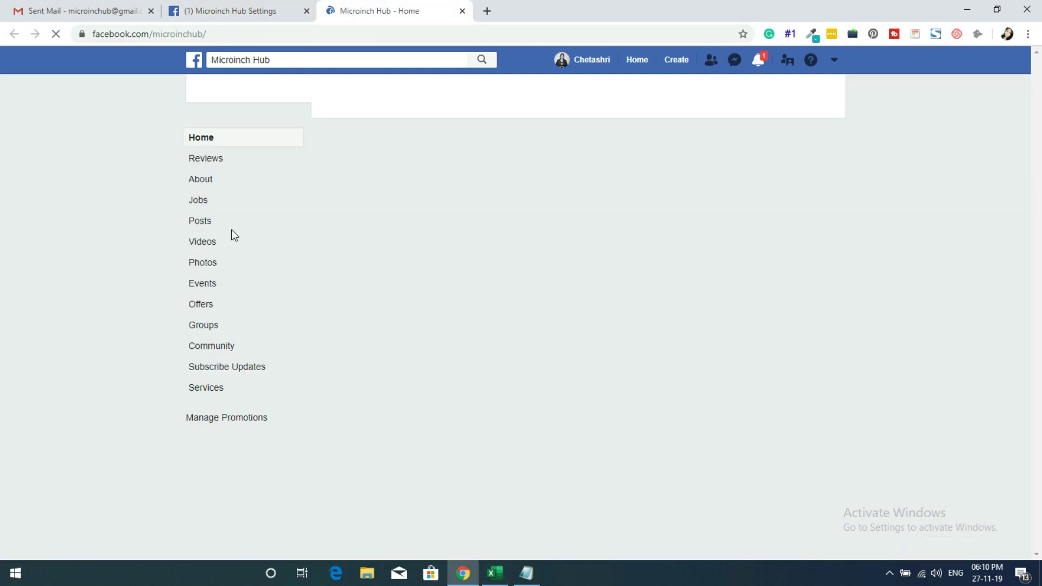
pyautogui.click(243, 12)
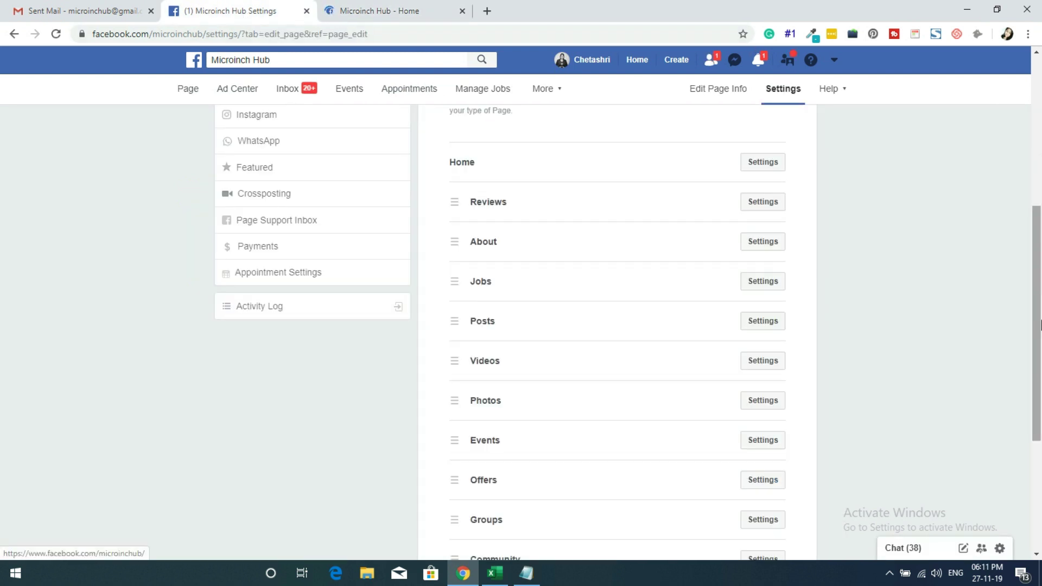
pyautogui.moveTo(1040, 241); pyautogui.dragTo(1041, 348)
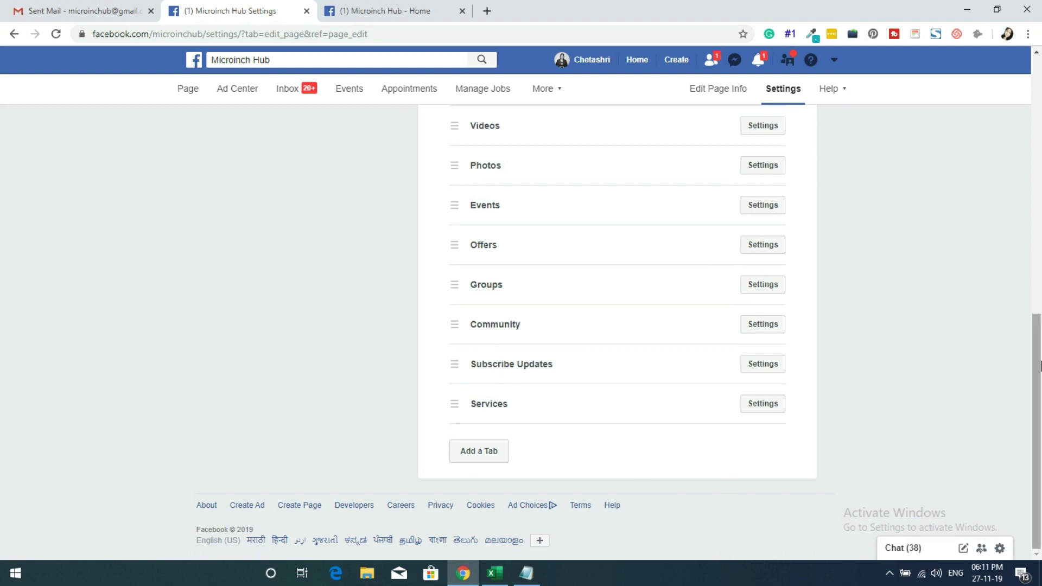
pyautogui.moveTo(1030, 398); pyautogui.dragTo(1027, 166)
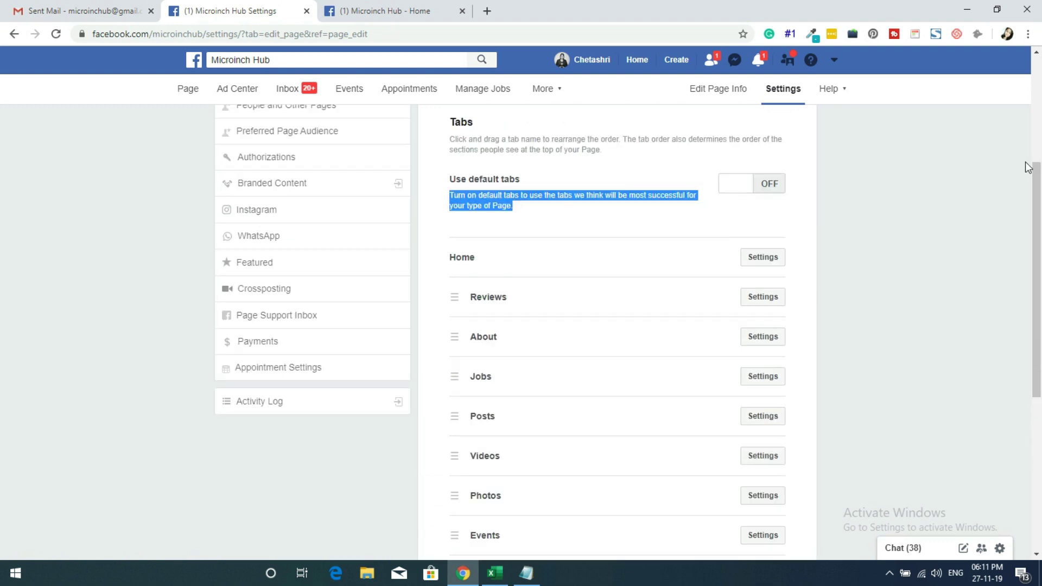
pyautogui.click(39, 408)
pyautogui.moveTo(1036, 271); pyautogui.dragTo(1037, 165)
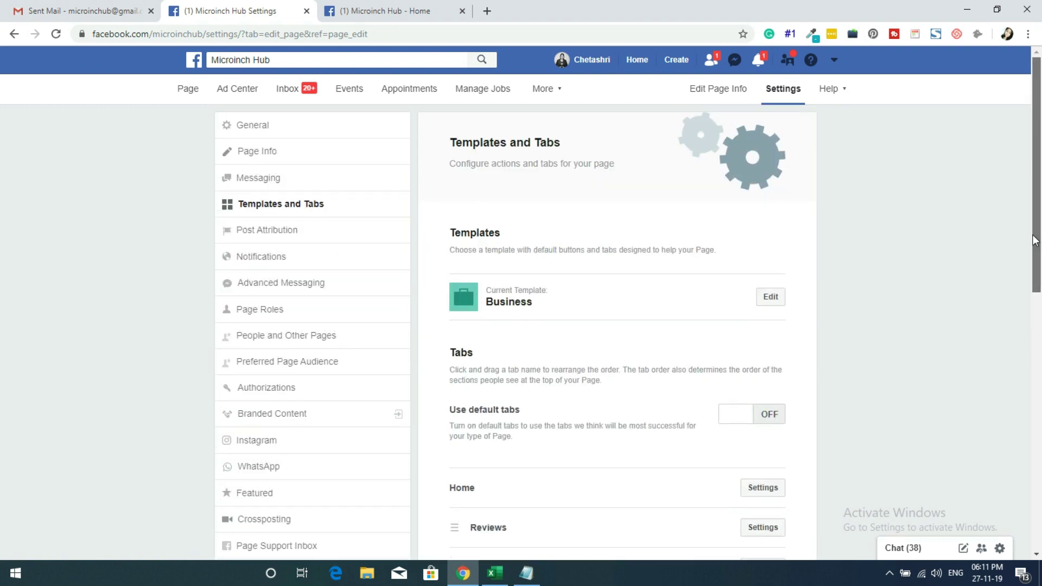
# Open the Page's Notifications settings and scroll through the On Facebook options
pyautogui.click(260, 258)
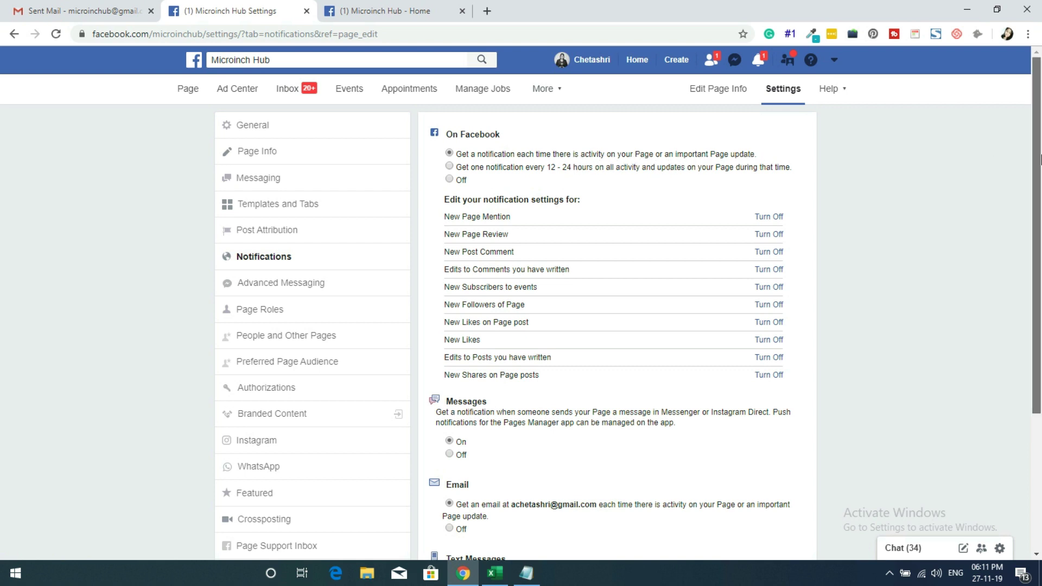
pyautogui.scroll(-4, 1015, 246)
pyautogui.scroll(1, 1015, 246)
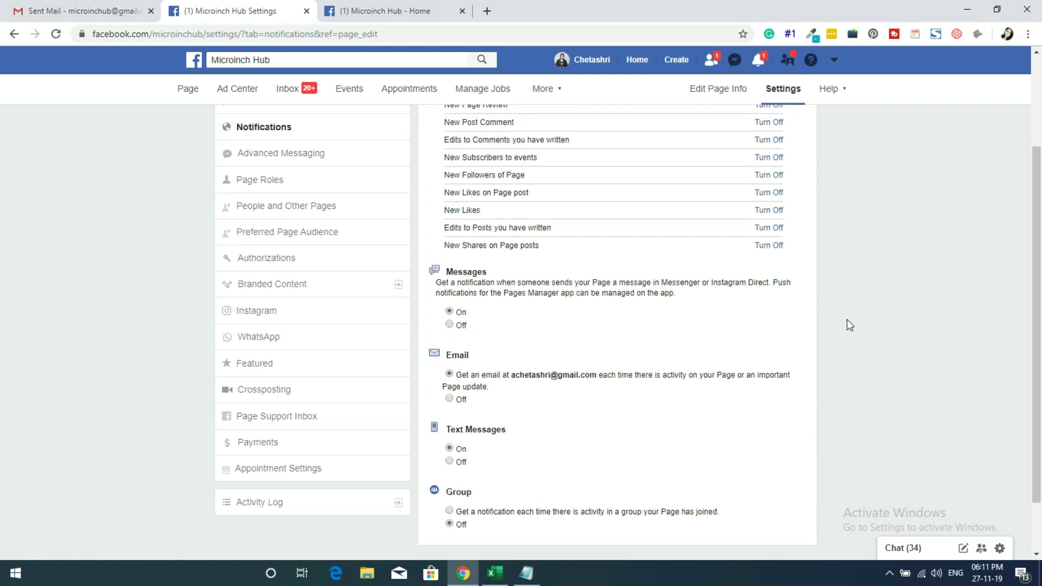
pyautogui.moveTo(1038, 318); pyautogui.dragTo(1039, 266)
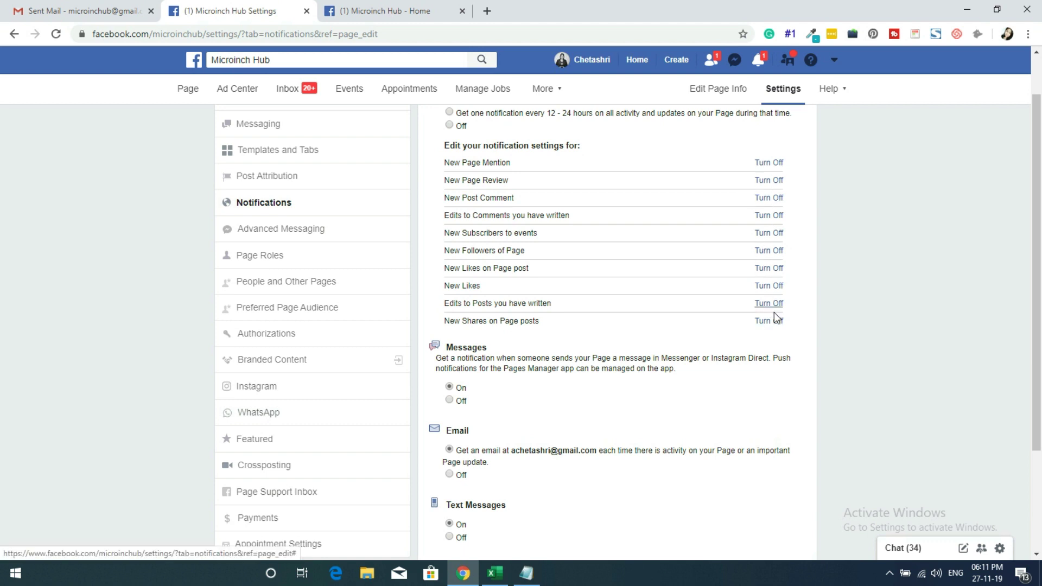
pyautogui.moveTo(1040, 311); pyautogui.dragTo(1040, 444)
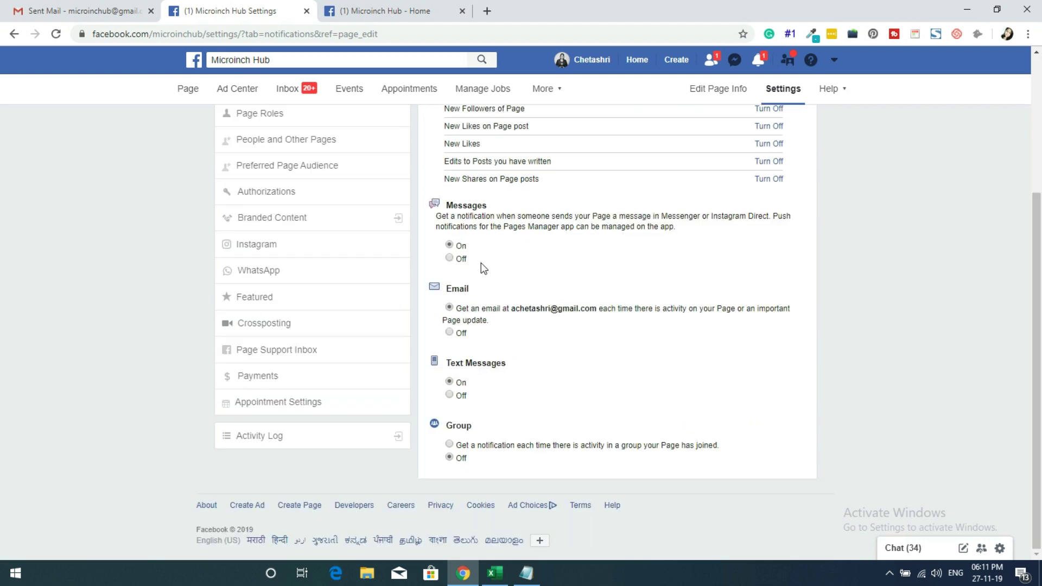
# Point out the Messages, Email, Text Messages and Group notification sections
pyautogui.moveTo(448, 205); pyautogui.dragTo(487, 205)
pyautogui.moveTo(451, 292); pyautogui.dragTo(482, 292)
pyautogui.moveTo(448, 360); pyautogui.dragTo(509, 377)
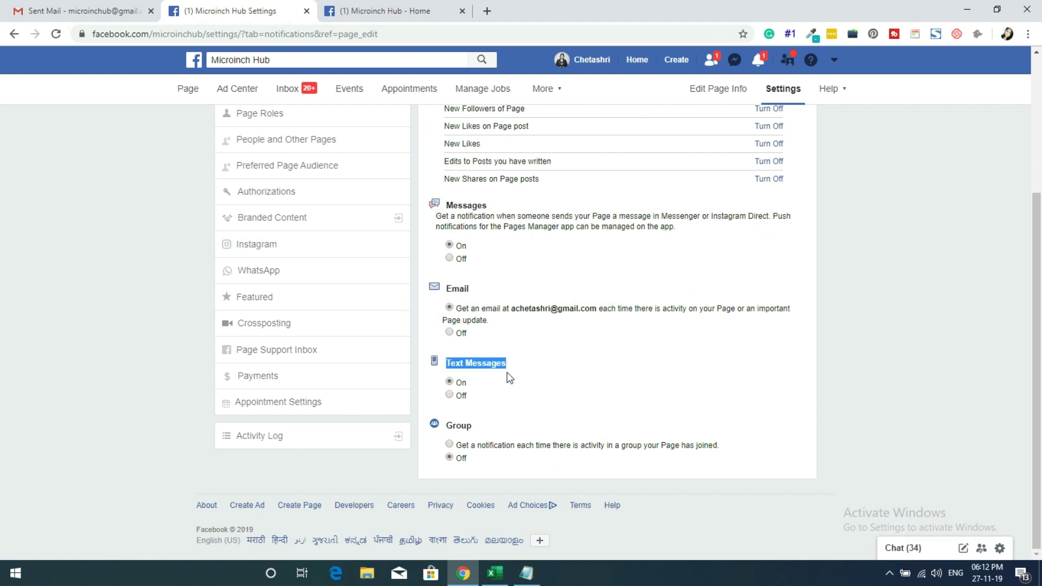
pyautogui.moveTo(449, 430); pyautogui.dragTo(503, 432)
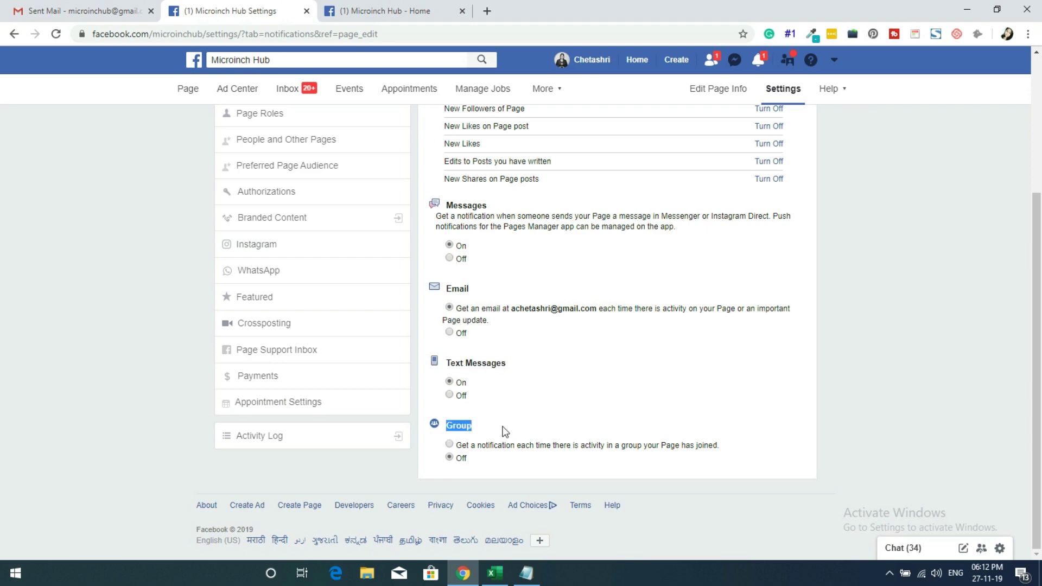
pyautogui.moveTo(1037, 383); pyautogui.dragTo(1037, 248)
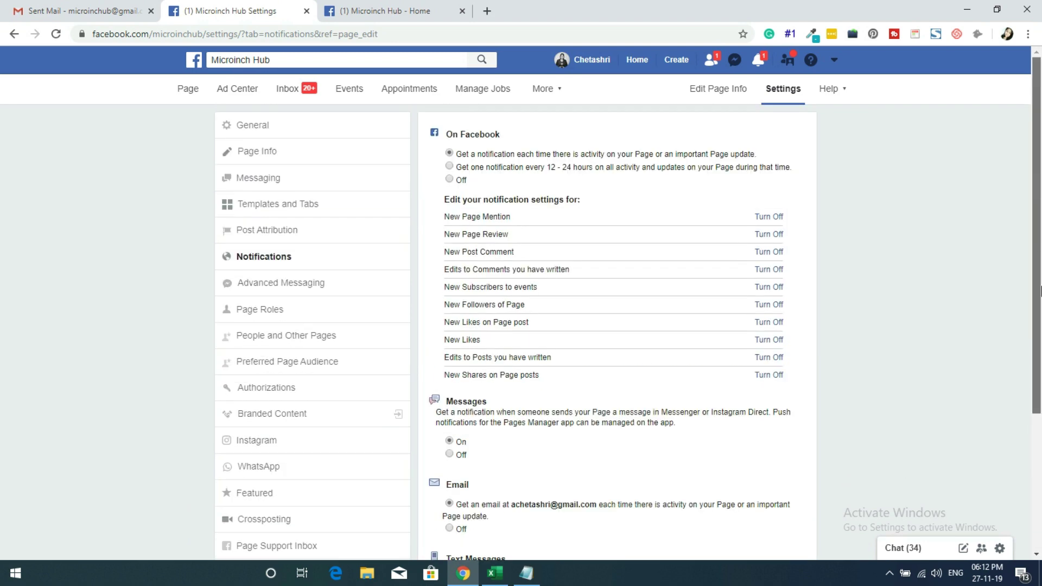
pyautogui.moveTo(1037, 290); pyautogui.dragTo(1037, 429)
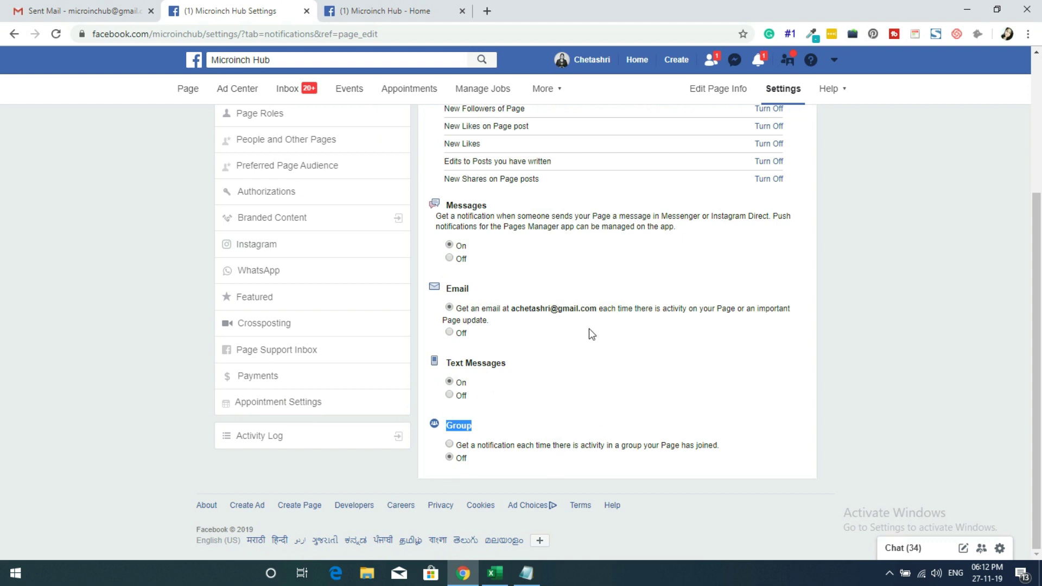
pyautogui.moveTo(1038, 319); pyautogui.dragTo(1040, 184)
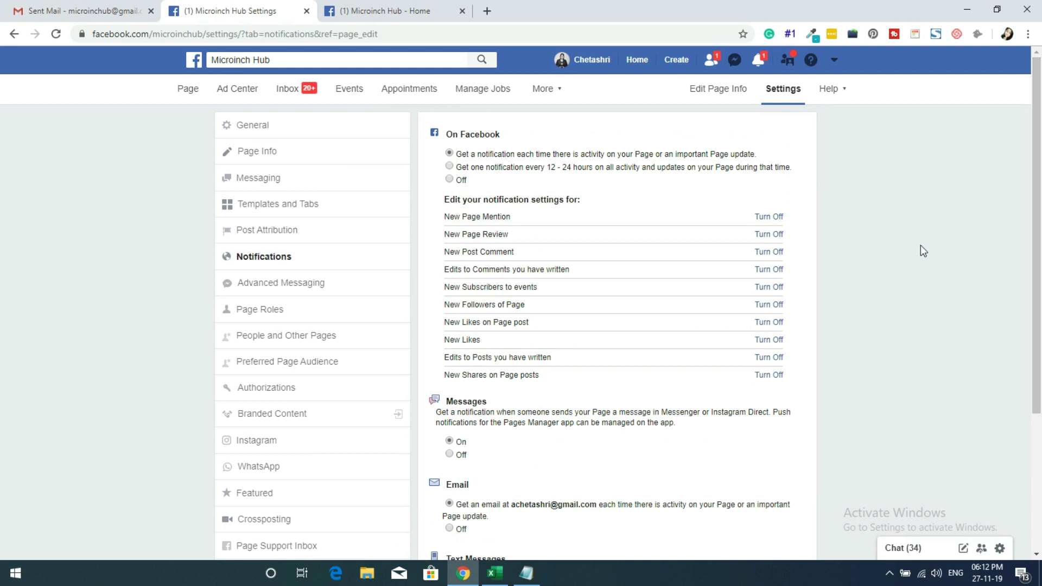